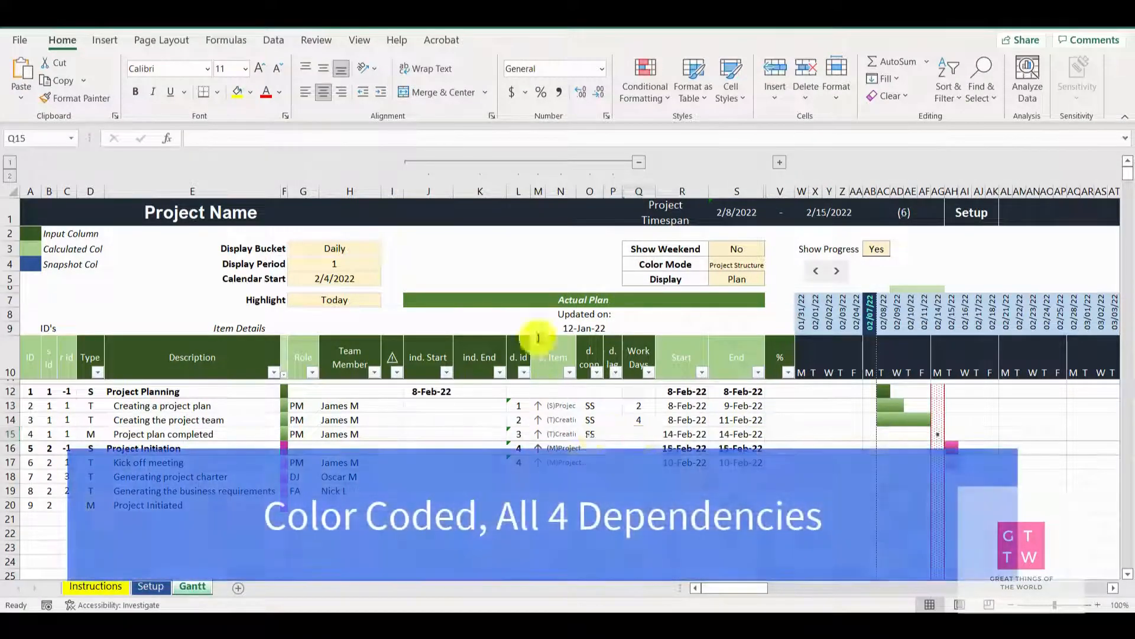
# Try several dependency connection types on the "Project plan completed" milestone, ending with FS
pyautogui.click(590, 434)
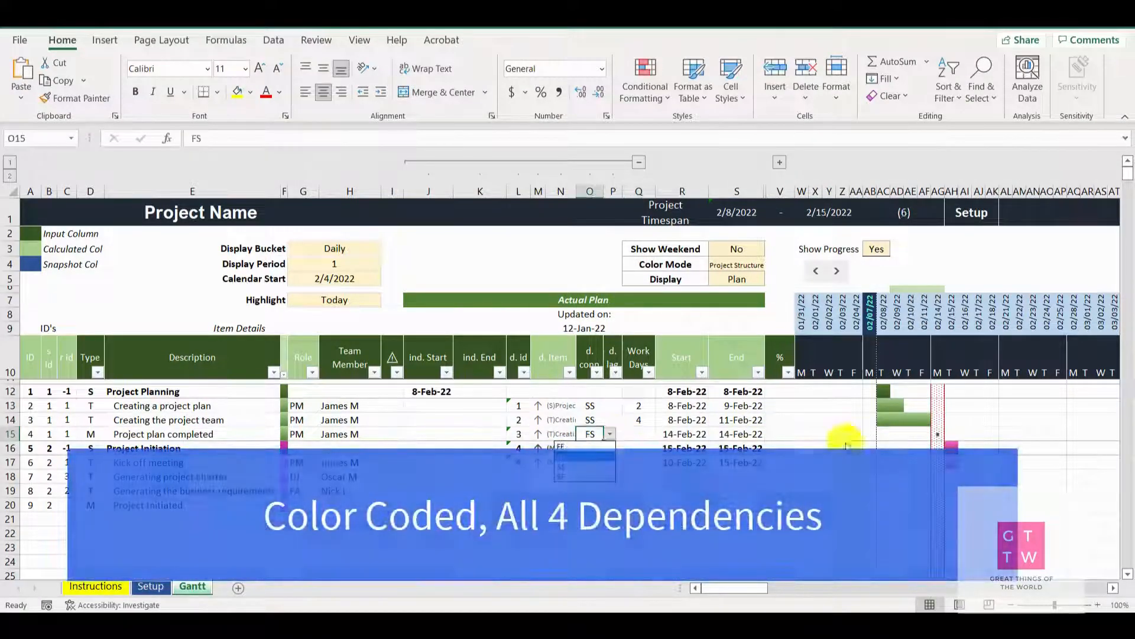
pyautogui.click(572, 479)
pyautogui.click(610, 434)
pyautogui.click(571, 445)
pyautogui.click(610, 434)
pyautogui.click(569, 472)
pyautogui.click(610, 434)
pyautogui.click(571, 455)
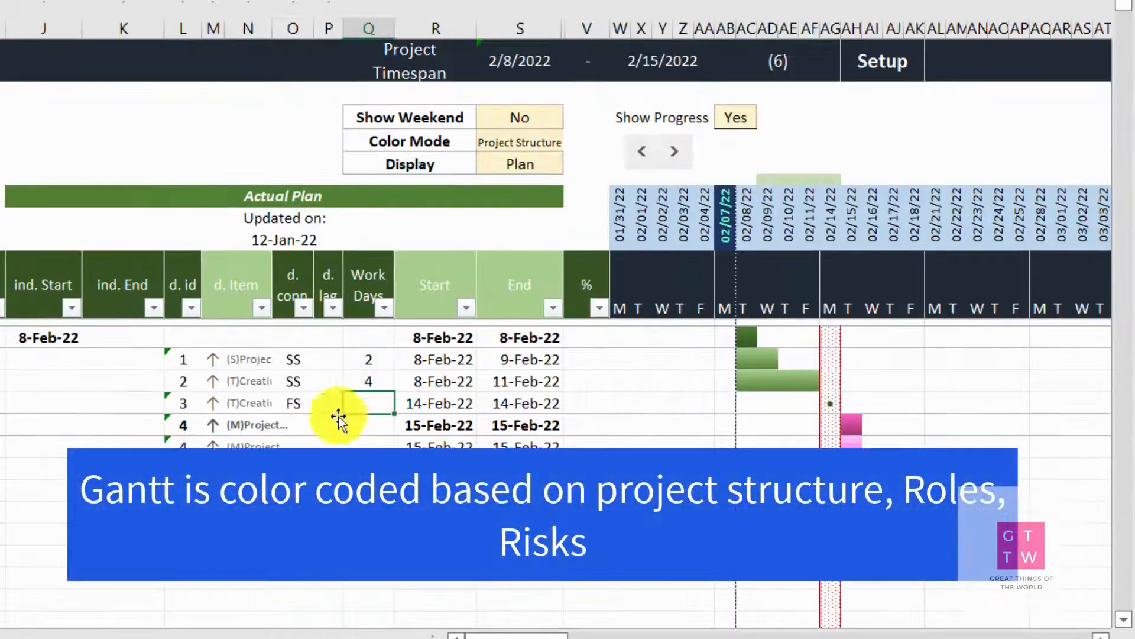
# Set the dependency lag of the "Project plan completed" milestone to 1
pyautogui.click(337, 420)
pyautogui.write('1')
pyautogui.press('Tab')
# Clear the dependency ID of the "Kick off meeting" task
pyautogui.click(480, 462)
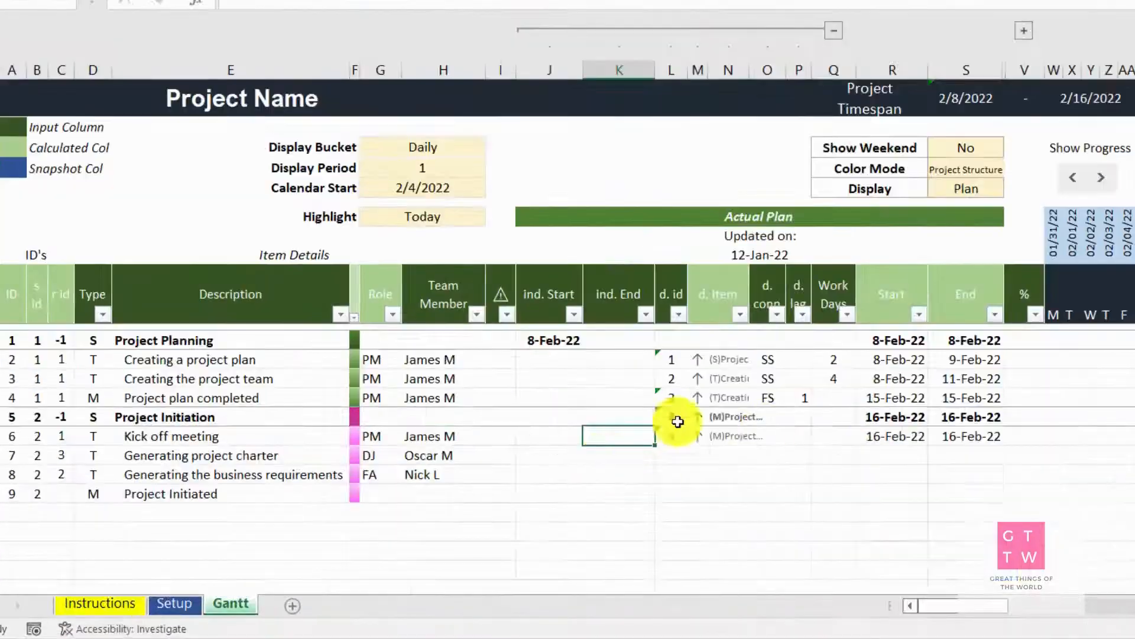
pyautogui.click(519, 462)
pyautogui.press('Delete')
# Give the "Kick off meeting" task an independent end date of 14-Feb and 4 work days
pyautogui.click(485, 463)
pyautogui.write('14-feb')
pyautogui.press('Tab')
pyautogui.click(638, 463)
pyautogui.write('4')
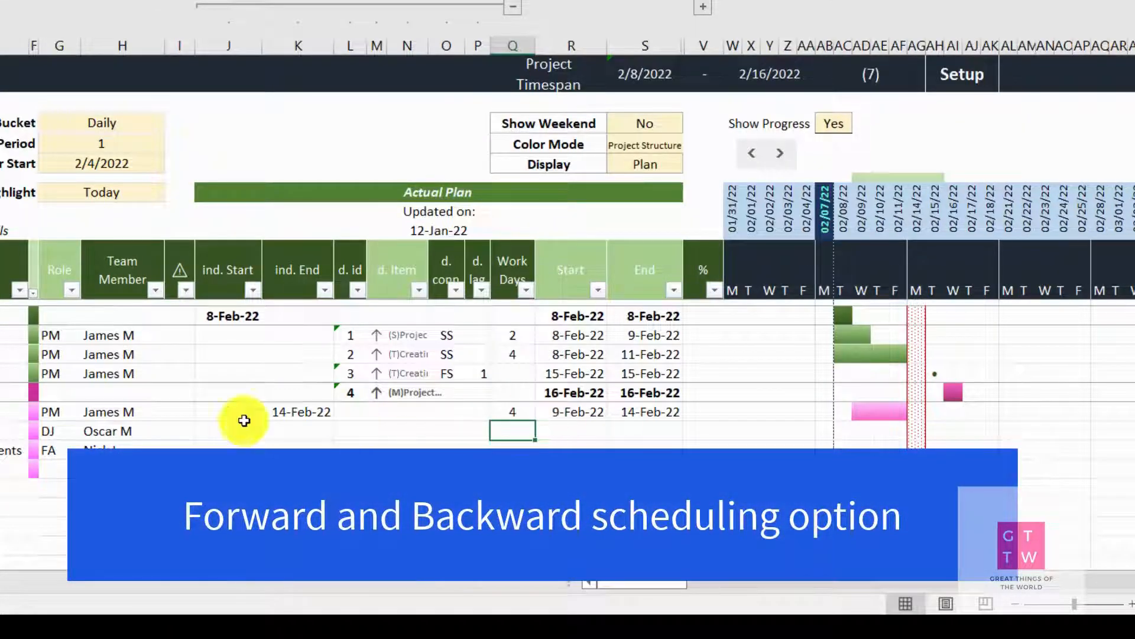
# Switch the Gantt color mode to Default and then to the team roles mode
pyautogui.click(771, 265)
pyautogui.click(733, 276)
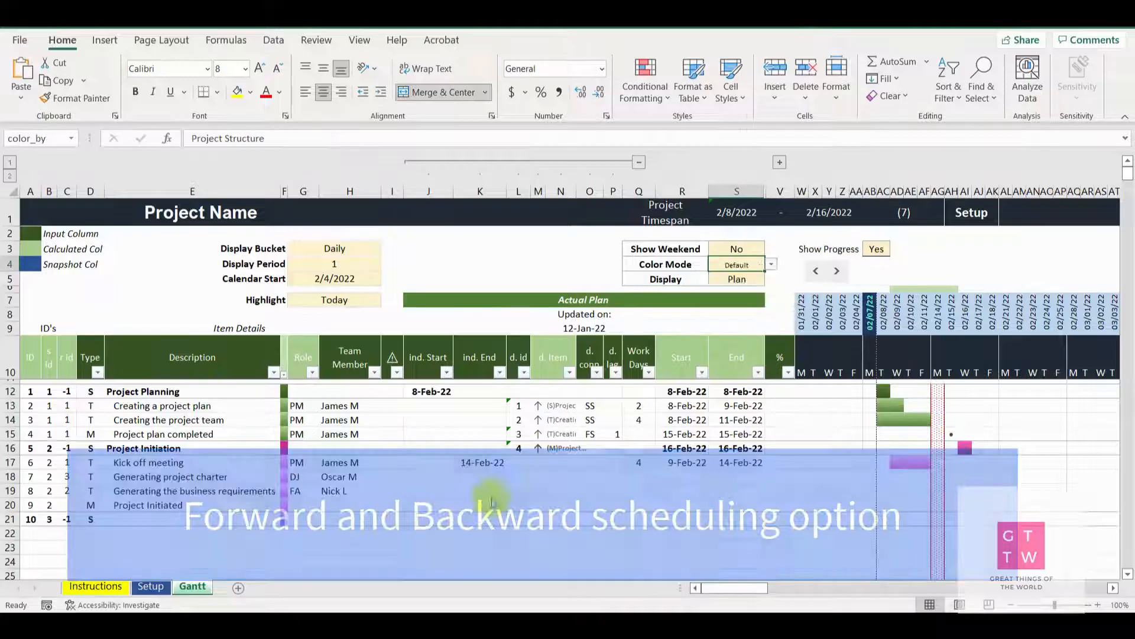
pyautogui.click(771, 264)
pyautogui.click(733, 294)
# Reassign the "Kick off meeting" task to the first functional analyst (FA) in the team list
pyautogui.click(350, 462)
pyautogui.click(387, 462)
pyautogui.click(370, 482)
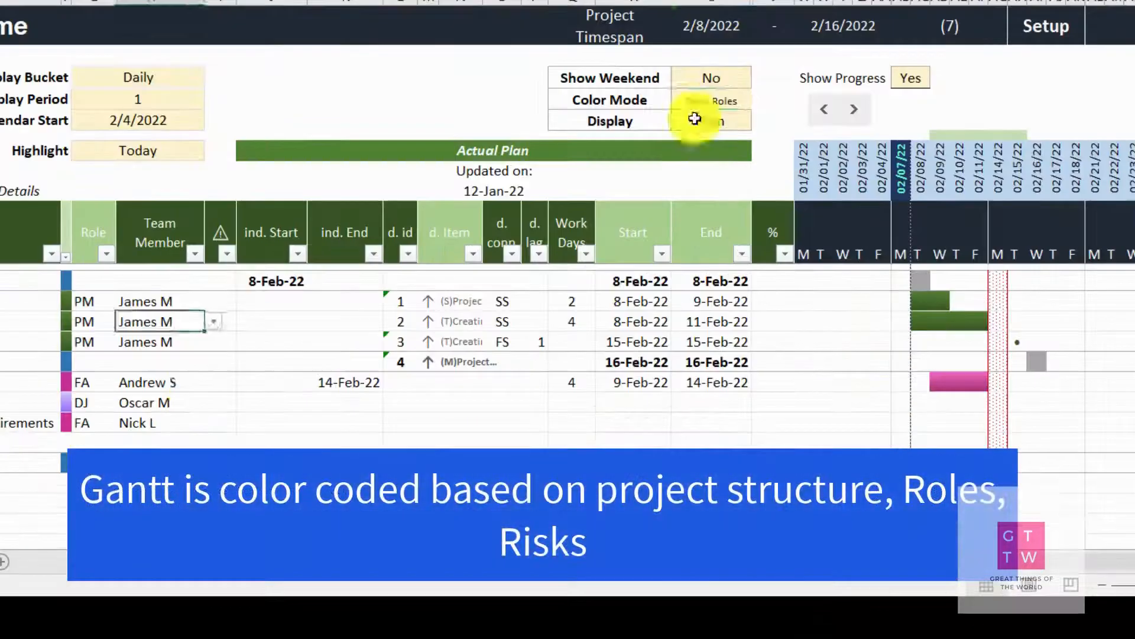
# Mark the "Creating the project team" task with the warning symbol in the risk column
pyautogui.click(392, 420)
pyautogui.click(409, 420)
pyautogui.click(389, 434)
# Try another color mode for the Gantt chart, then set it back to Project Structure
pyautogui.click(737, 264)
pyautogui.click(771, 265)
pyautogui.click(734, 300)
pyautogui.click(771, 264)
pyautogui.click(736, 278)
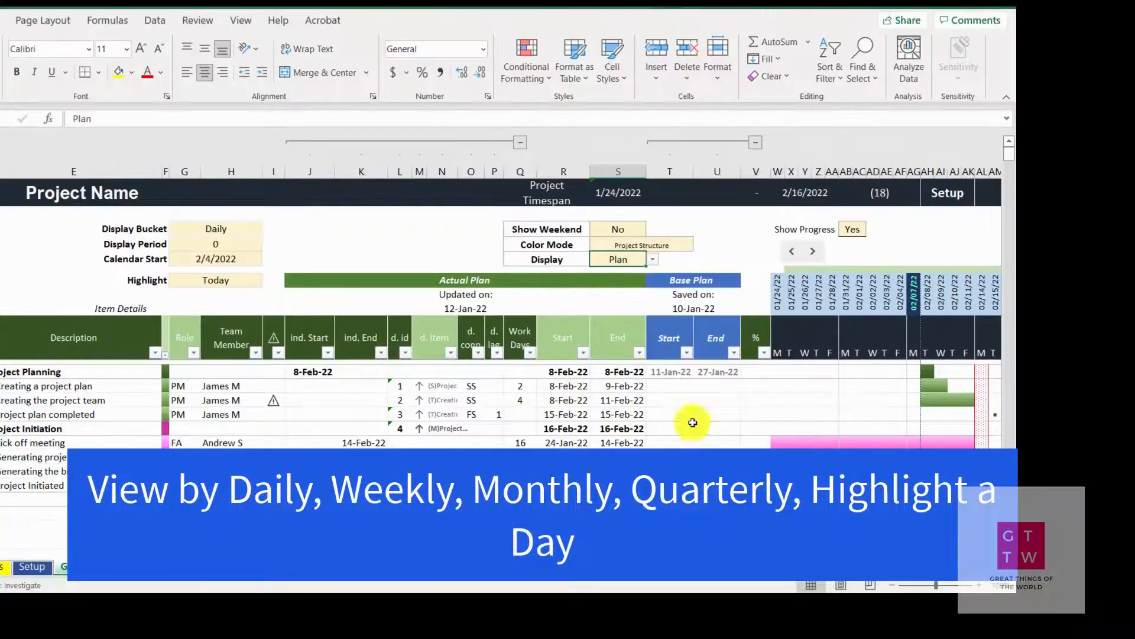
# Collapse the grouped scheduling columns and filter the Type column to show only stages (S)
pyautogui.click(756, 142)
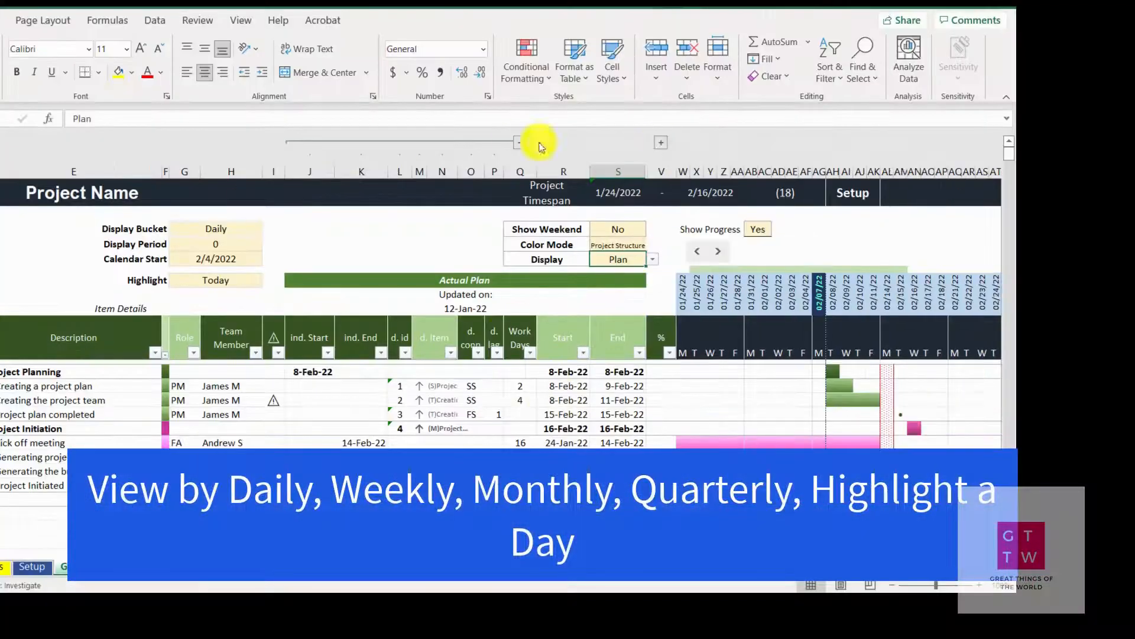
pyautogui.click(520, 142)
pyautogui.click(312, 372)
pyautogui.click(161, 207)
pyautogui.click(161, 246)
pyautogui.click(228, 346)
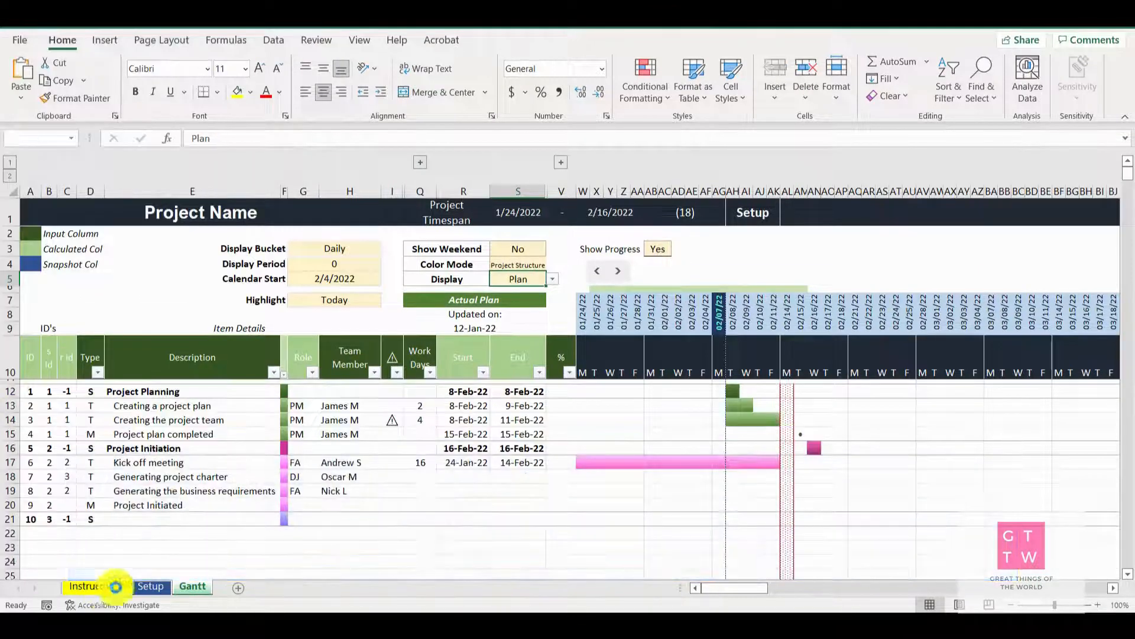
# Open the Setup sheet to review the project's resources, holidays and roles
pyautogui.click(150, 585)
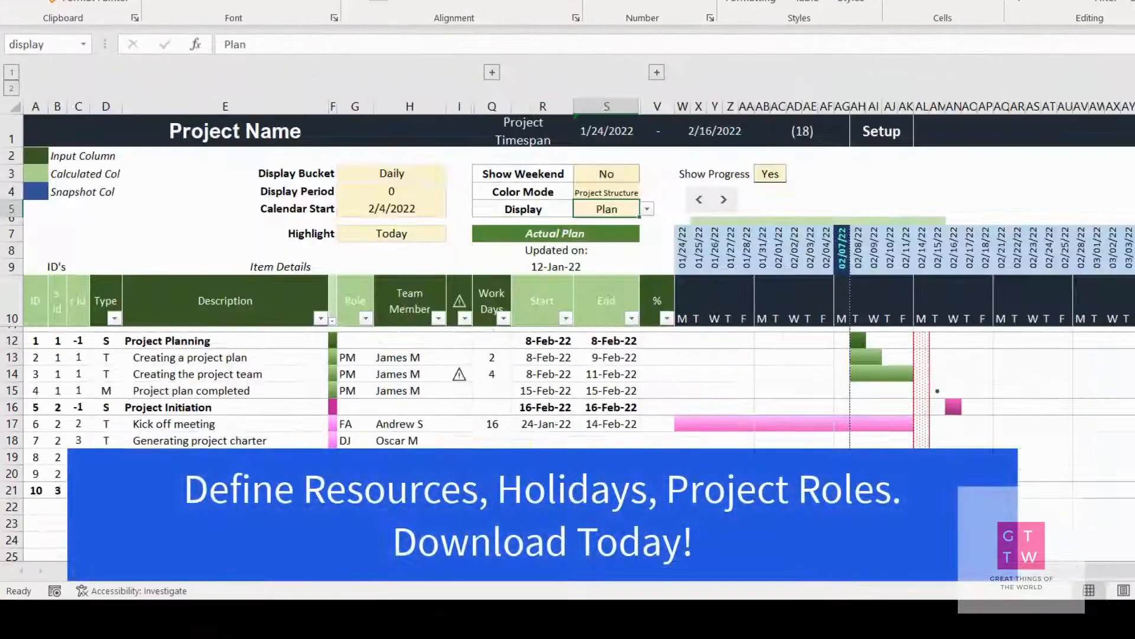
pyautogui.click(804, 130)
pyautogui.click(954, 191)
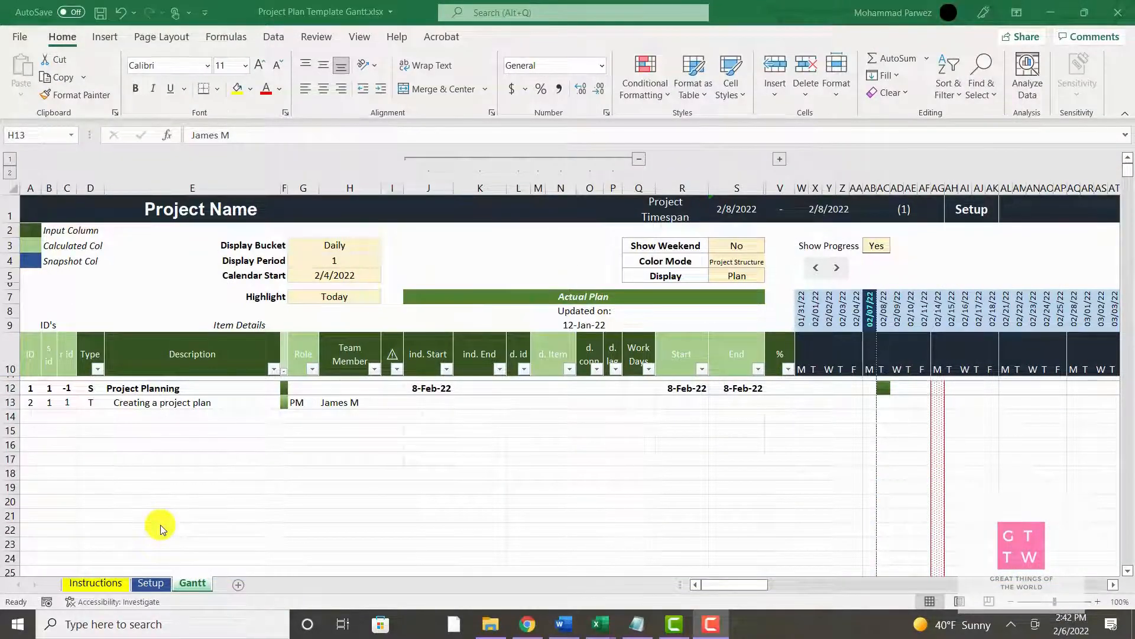
# Start a new item in row 14, below "Creating a project plan", with the type T
pyautogui.click(92, 416)
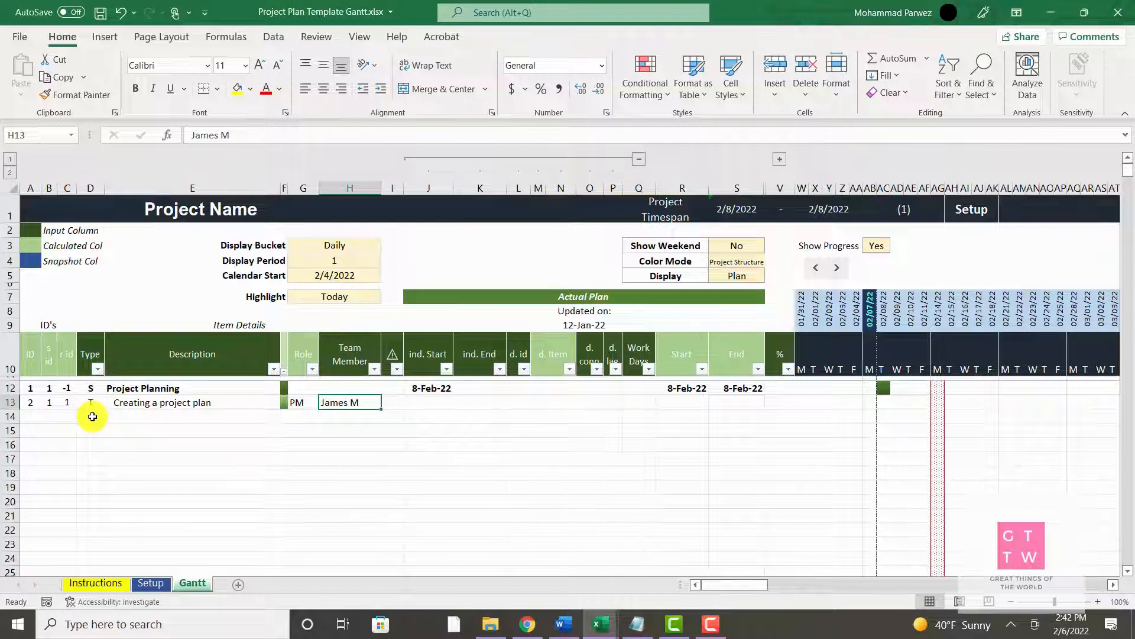
pyautogui.click(93, 416)
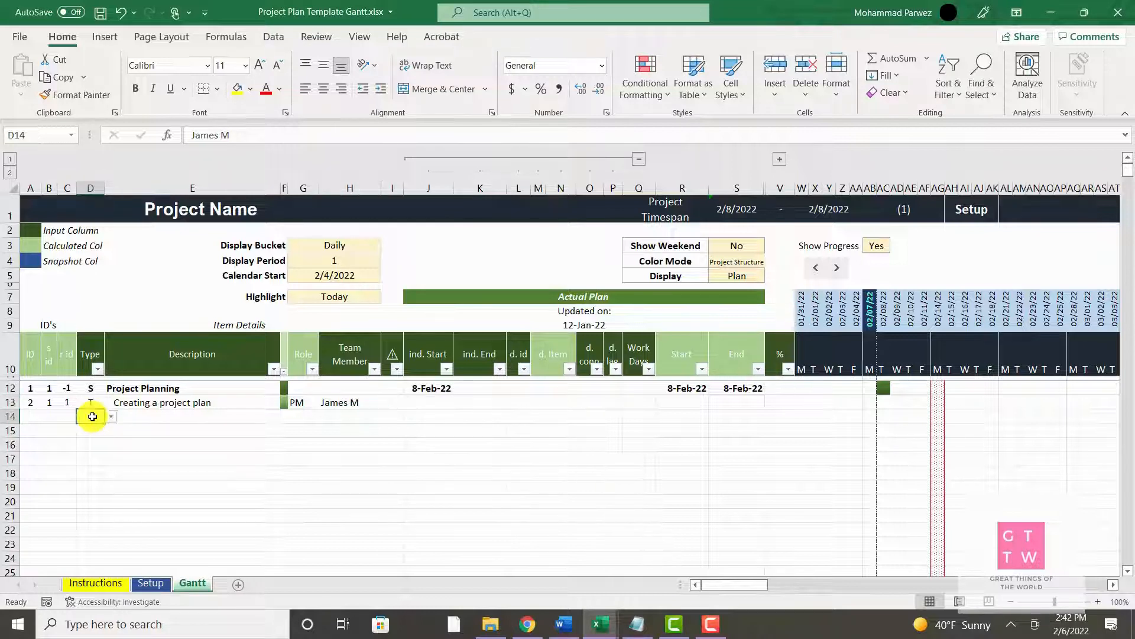
pyautogui.click(110, 416)
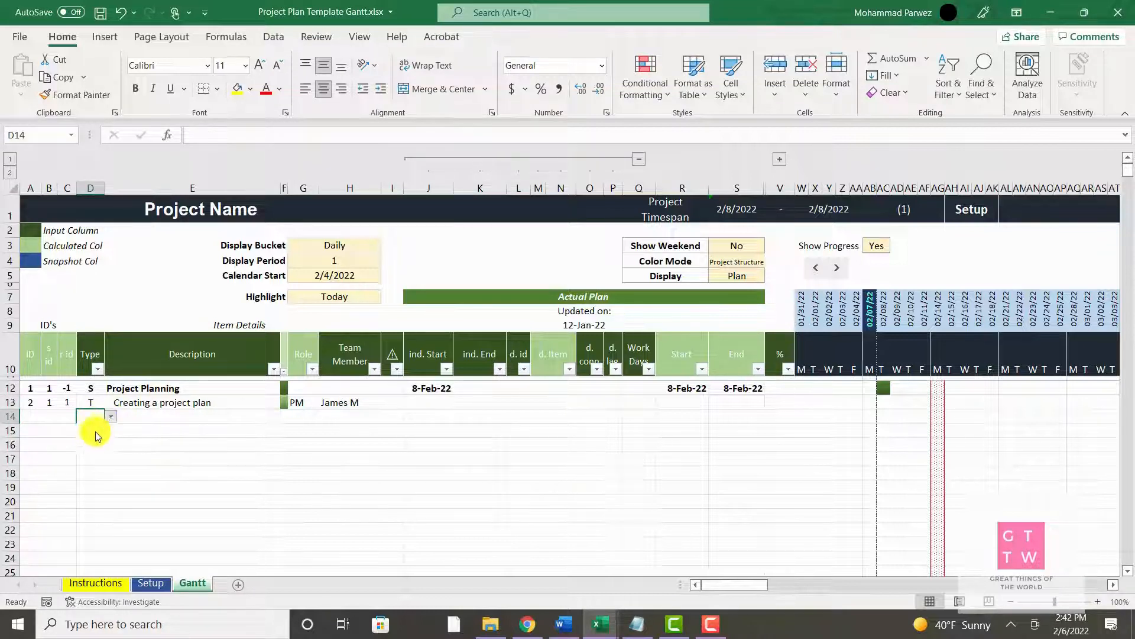
pyautogui.click(91, 439)
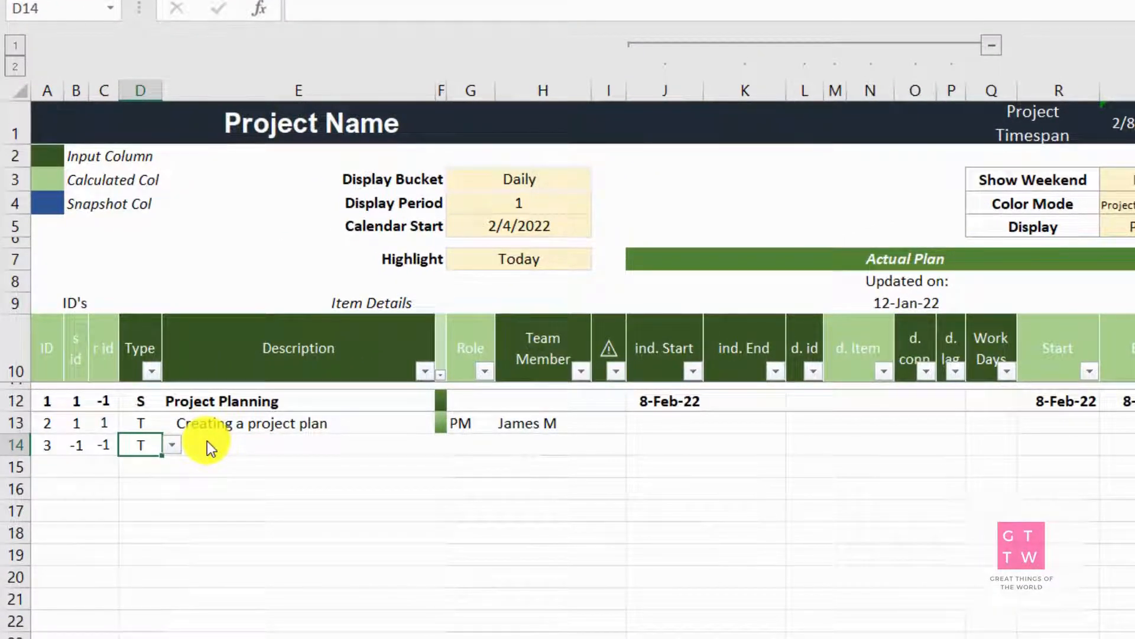
# Enter "Creating the project team" as the description of the new task in row 14
pyautogui.click(207, 441)
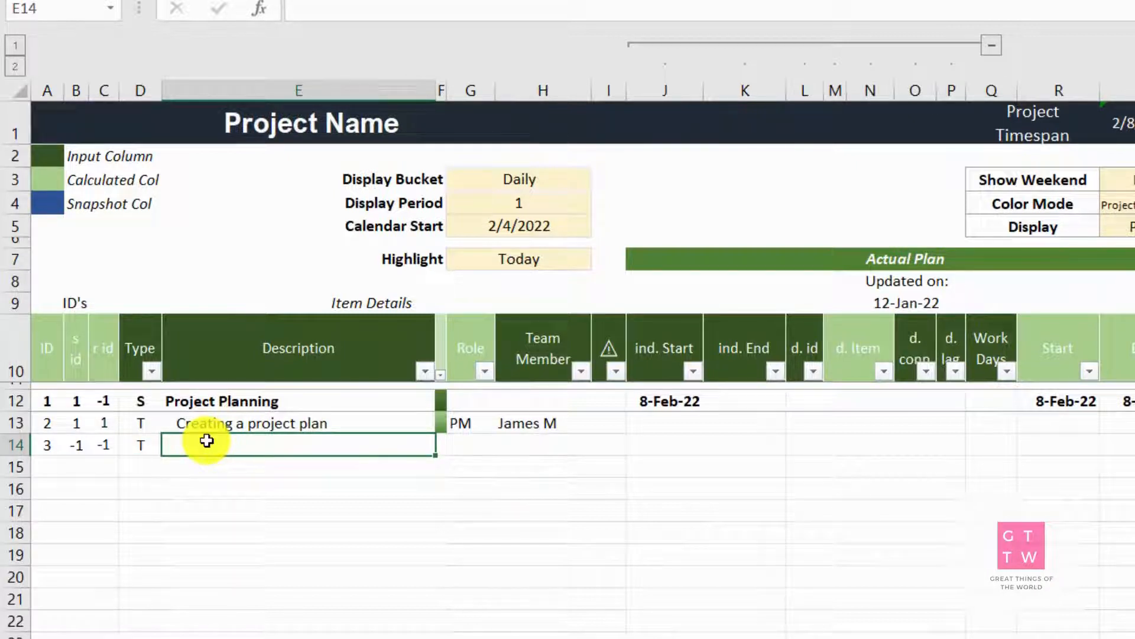
pyautogui.doubleClick(207, 441)
pyautogui.write('Creating the pr')
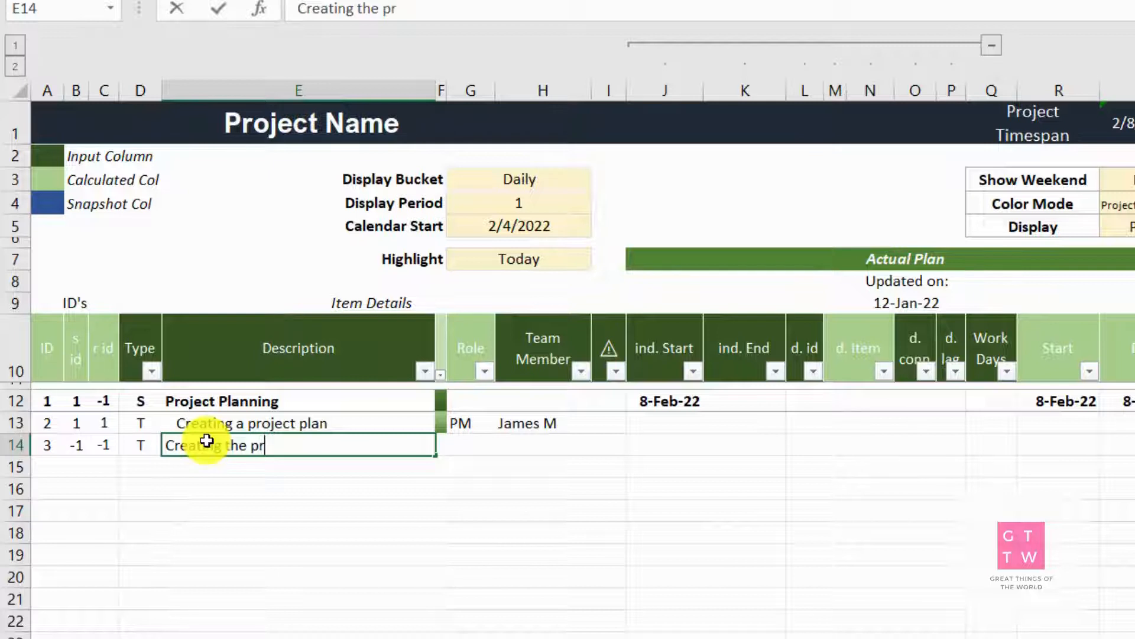
pyautogui.write('oject team')
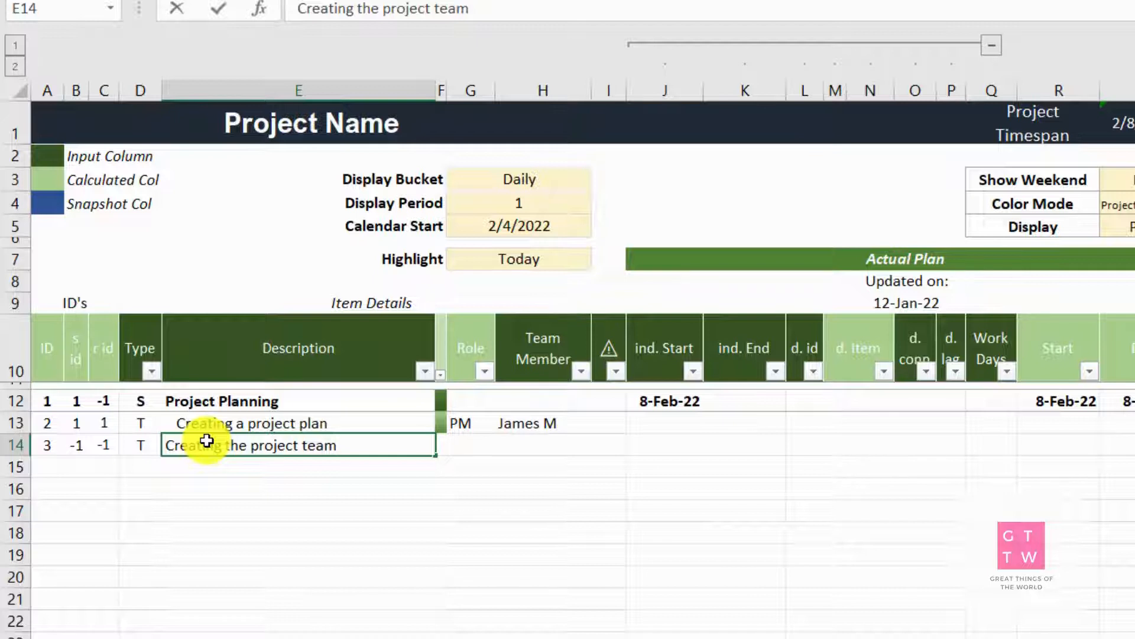
pyautogui.press('Tab')
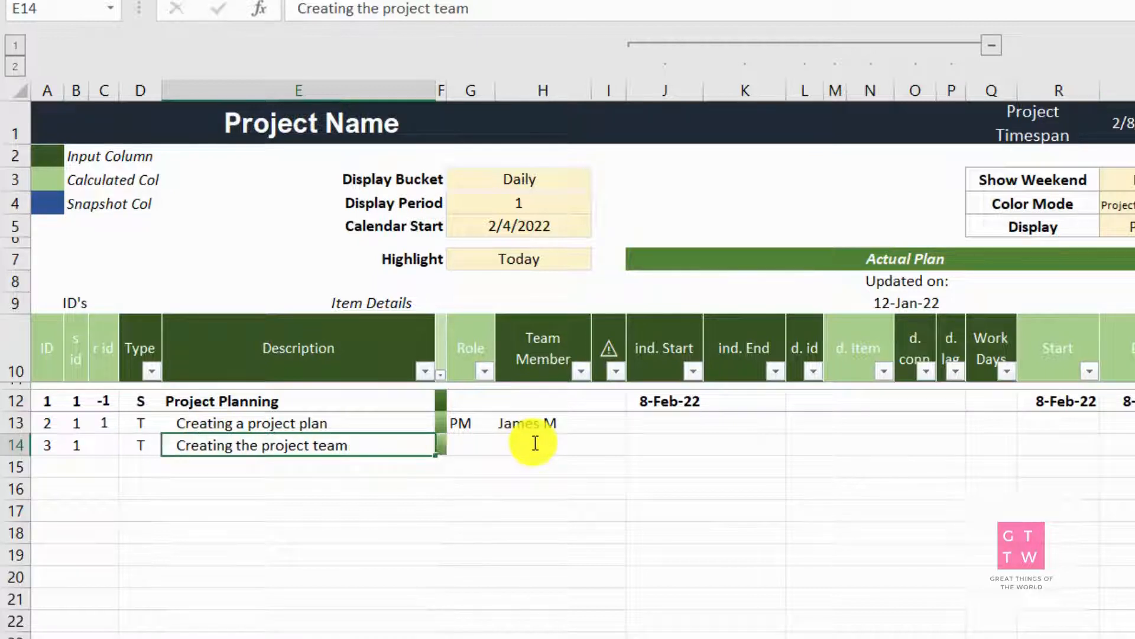
# Assign the project manager as the team member for the "Creating the project team" task
pyautogui.click(533, 442)
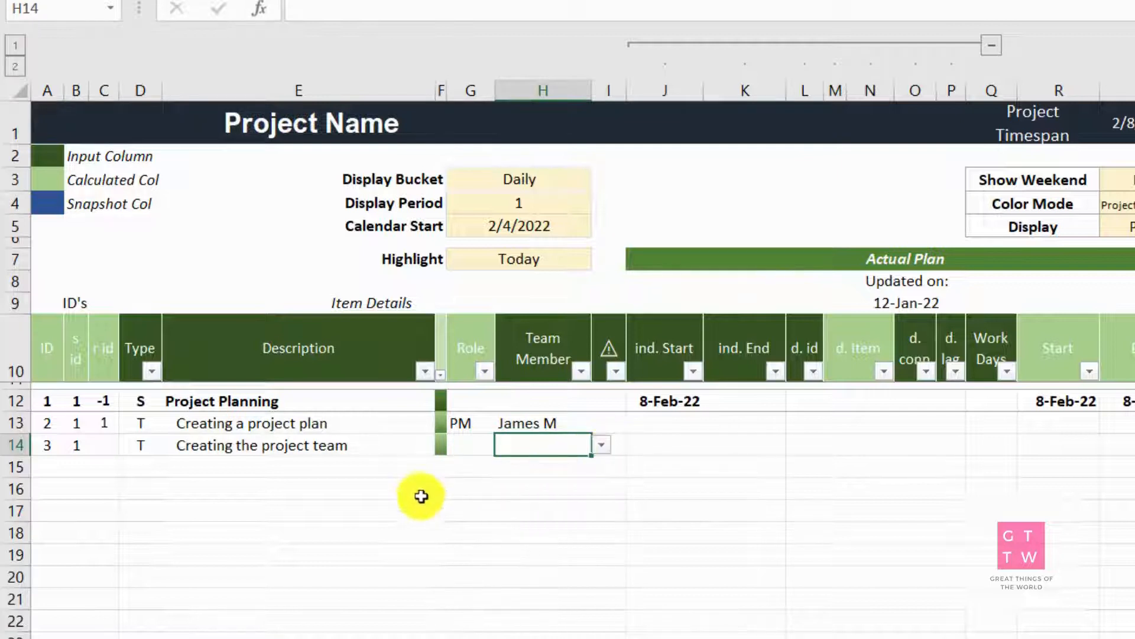
pyautogui.hotkey('alt', 'Down')
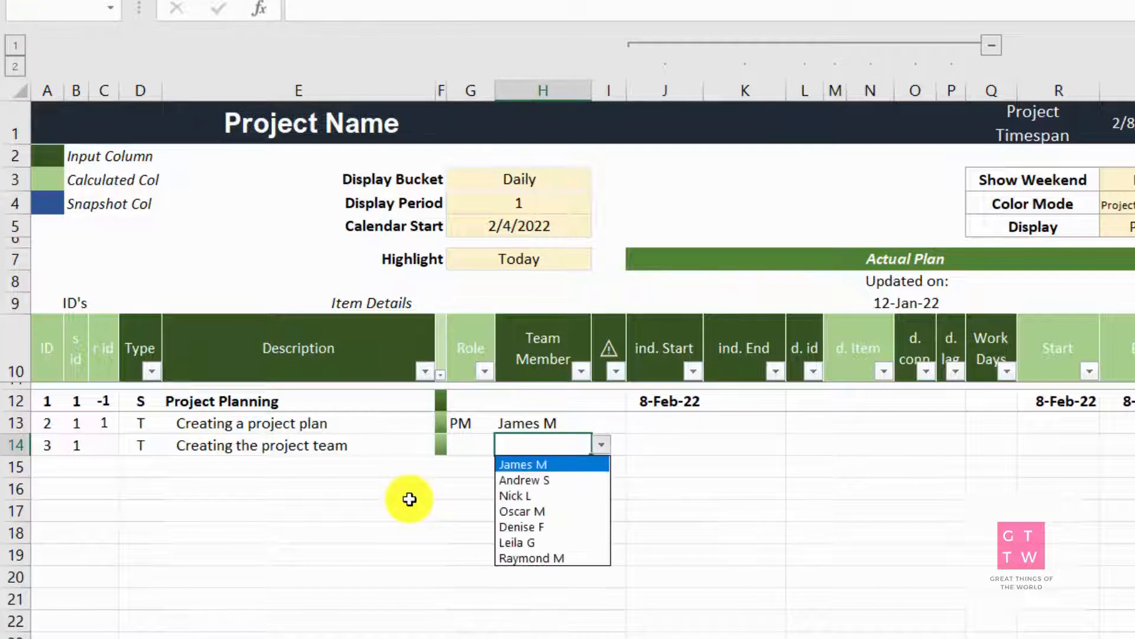
pyautogui.press('Return')
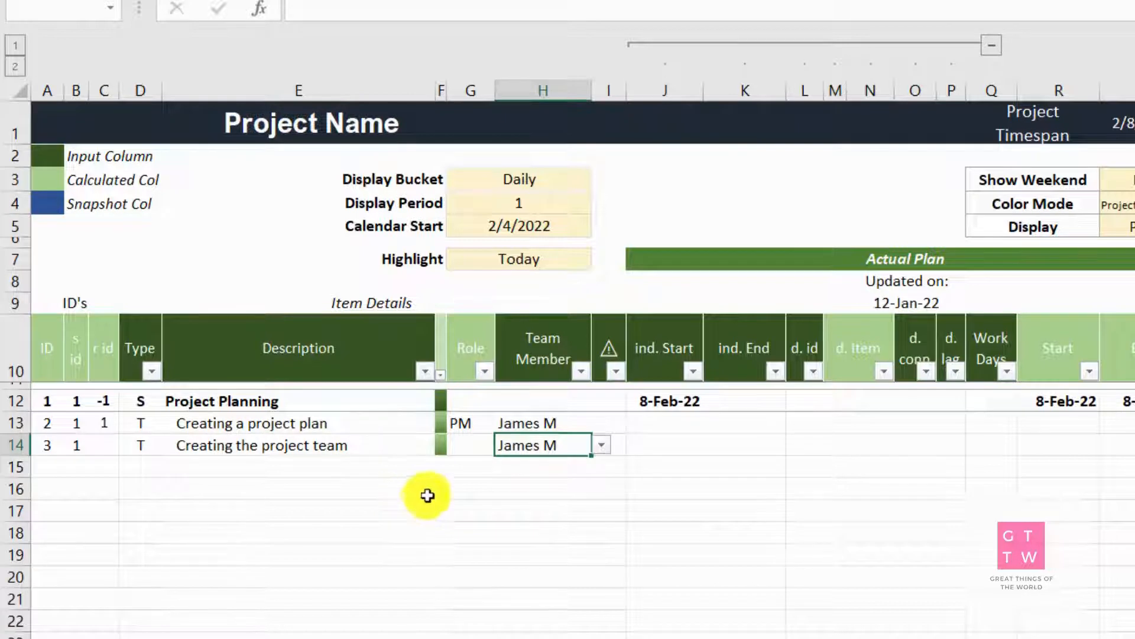
# Set the dependency ID of the "Creating the project team" task to 2
pyautogui.click(649, 448)
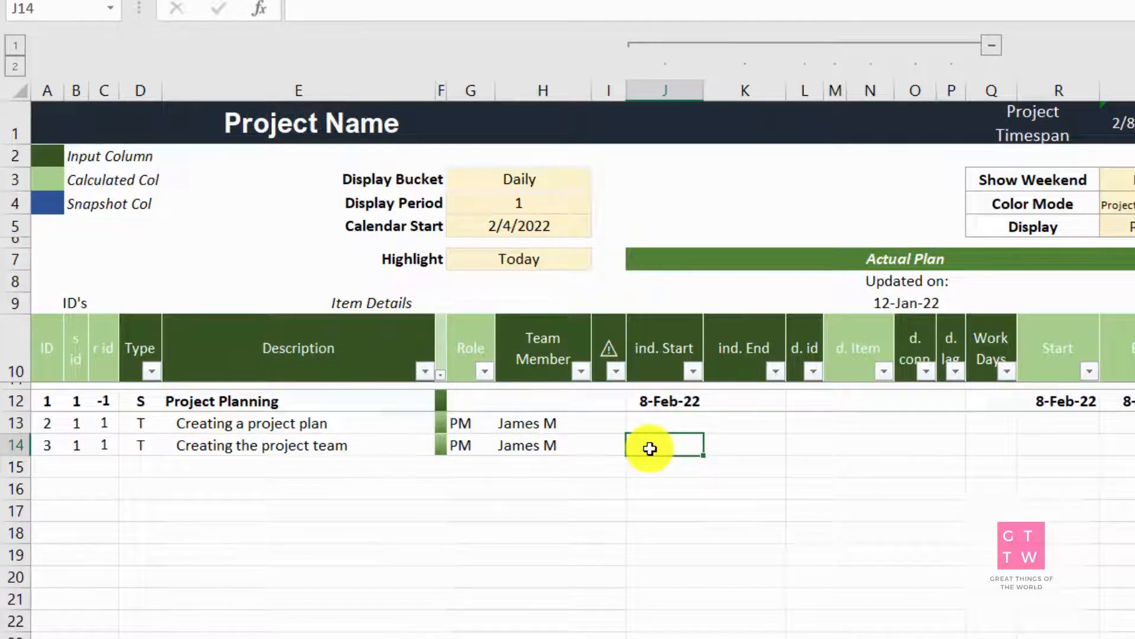
pyautogui.click(808, 446)
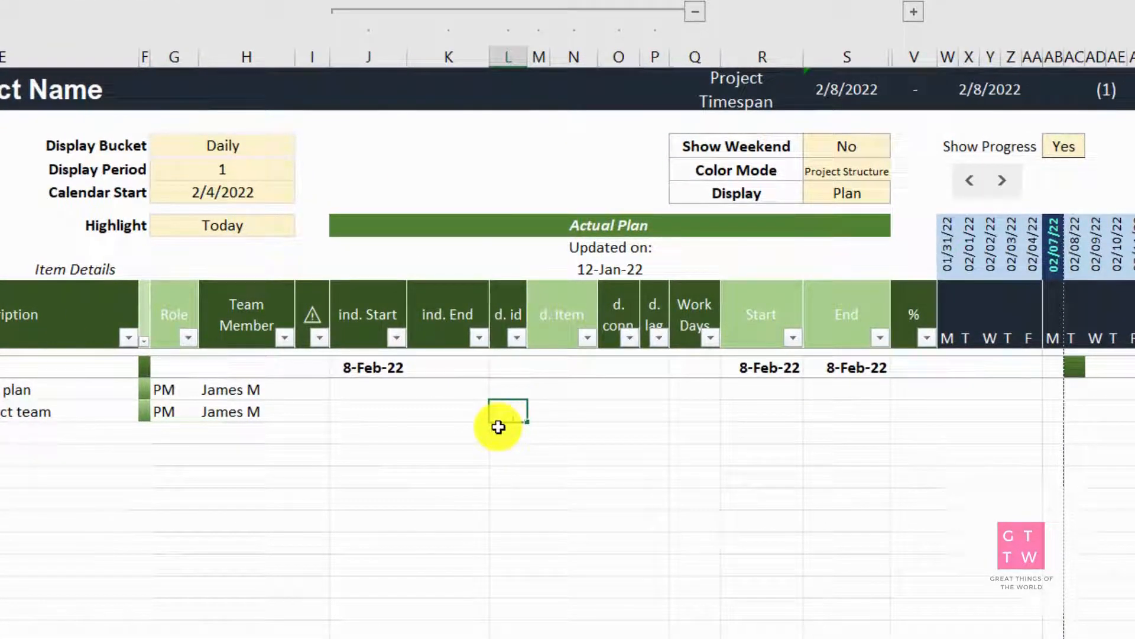
pyautogui.press('Tab')
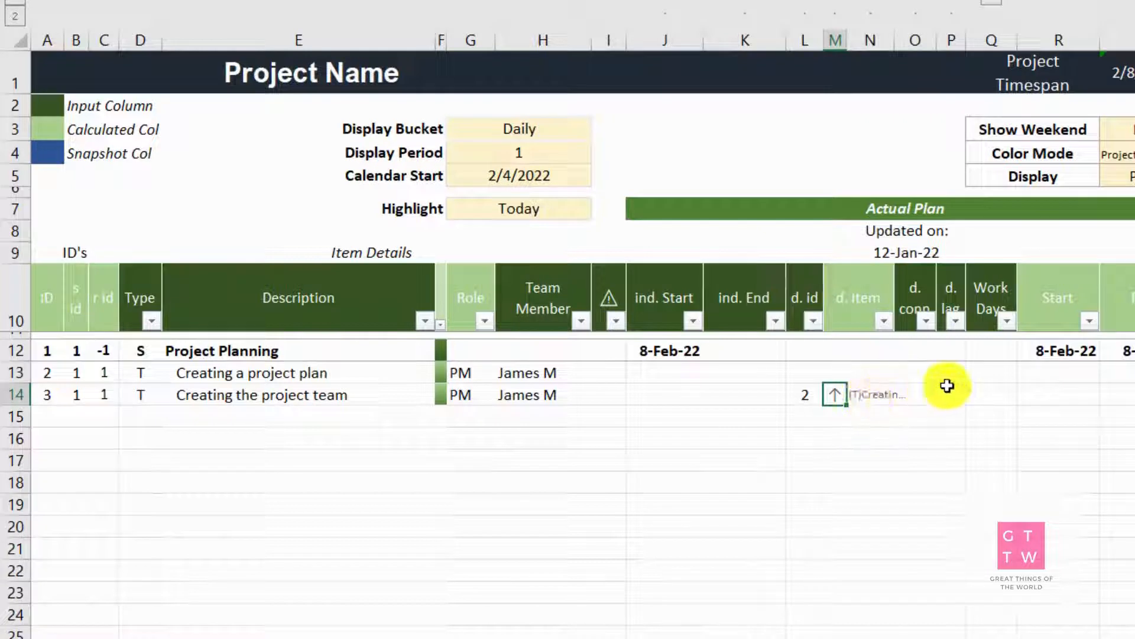
# Set the work days of the "Creating a project plan" task to 2
pyautogui.click(988, 379)
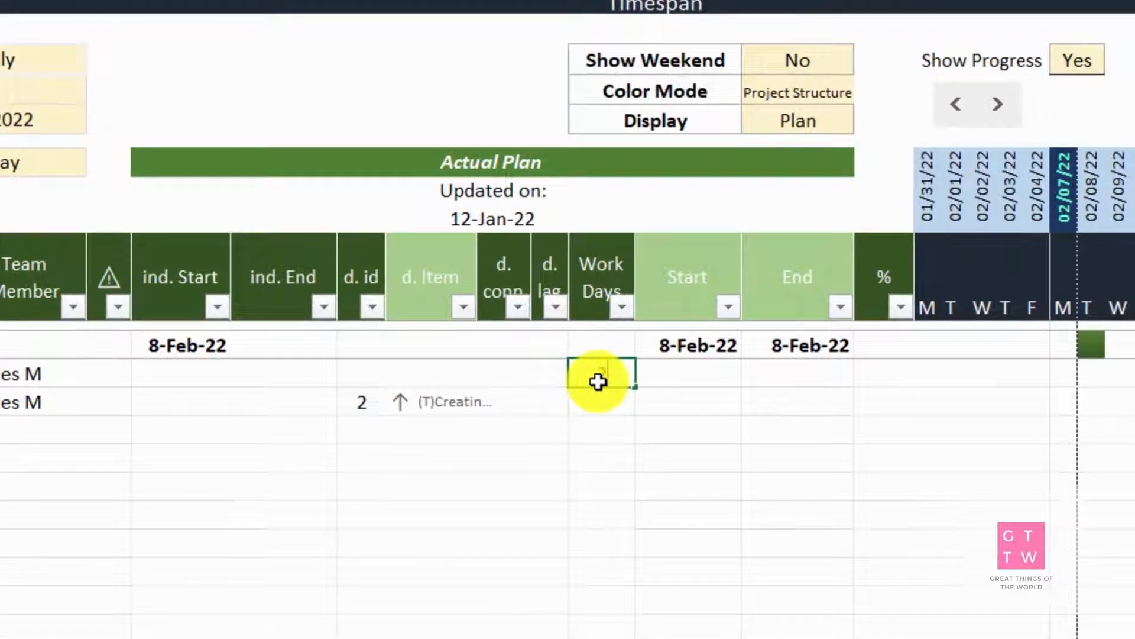
pyautogui.write('2')
pyautogui.press('Return')
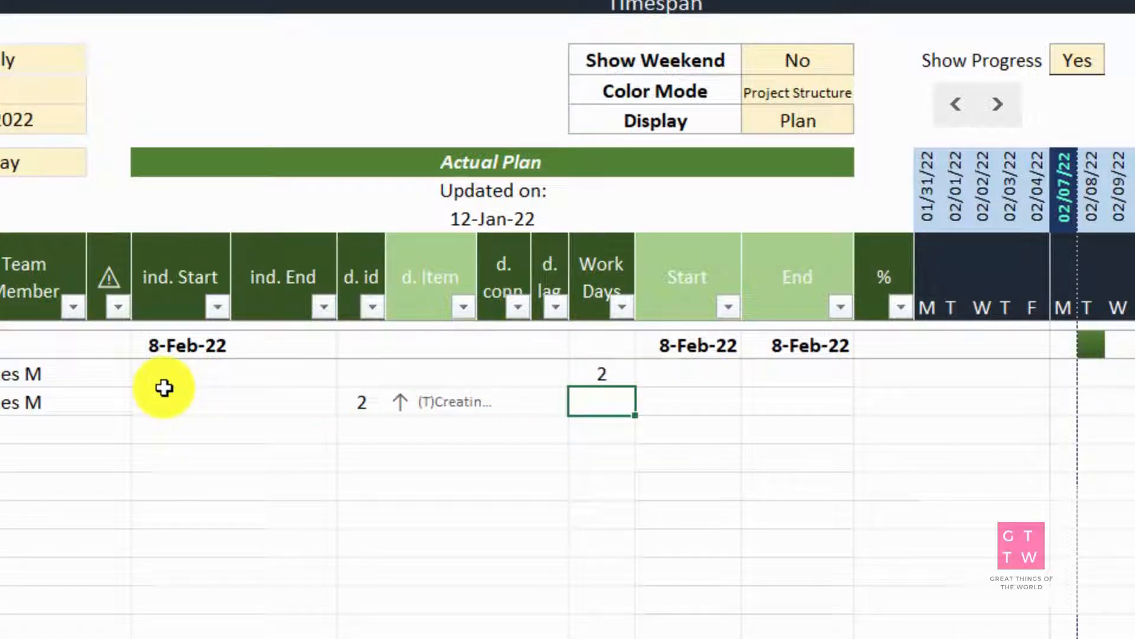
# Link the dependency ID of the "Creating a project plan" task to the Project Planning stage's ID with =A12
pyautogui.click(348, 371)
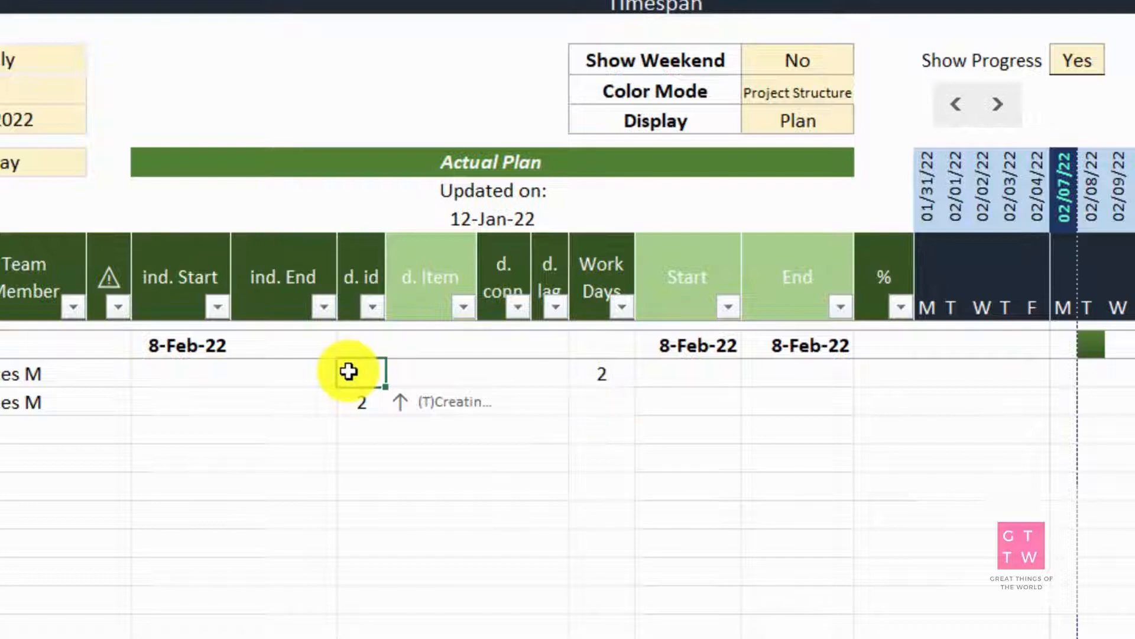
pyautogui.write('=')
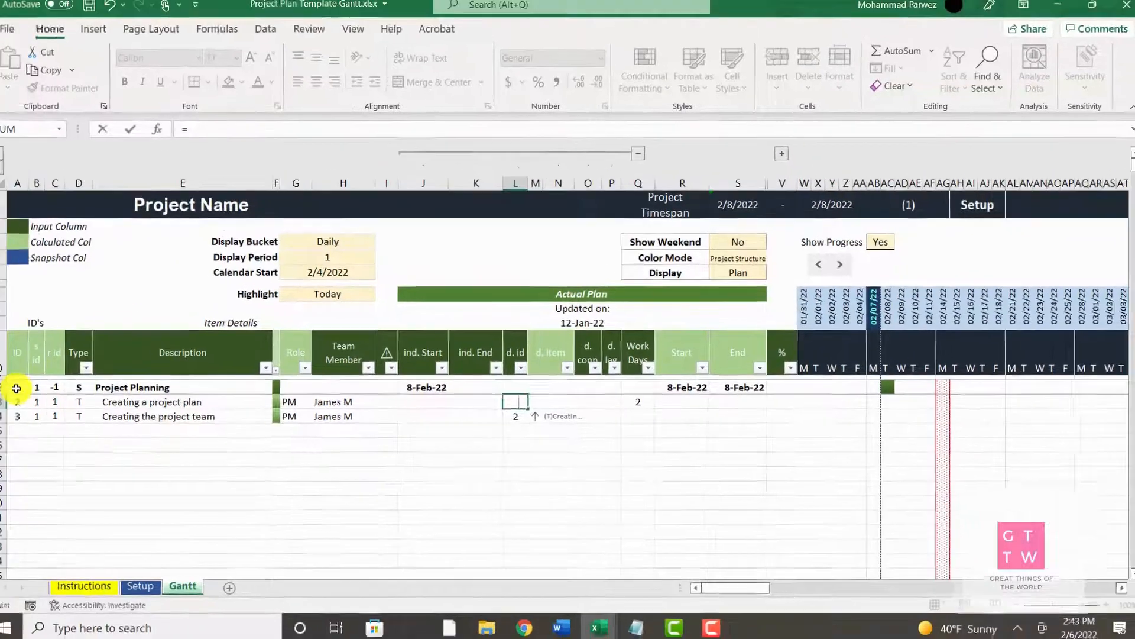
pyautogui.click(17, 388)
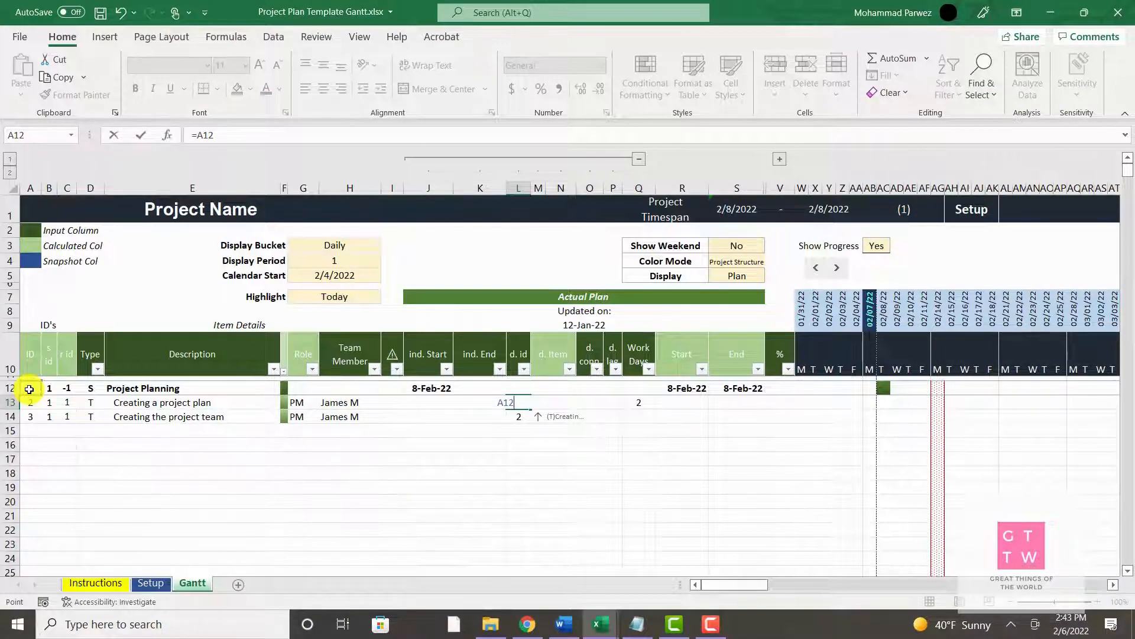
pyautogui.press('Return')
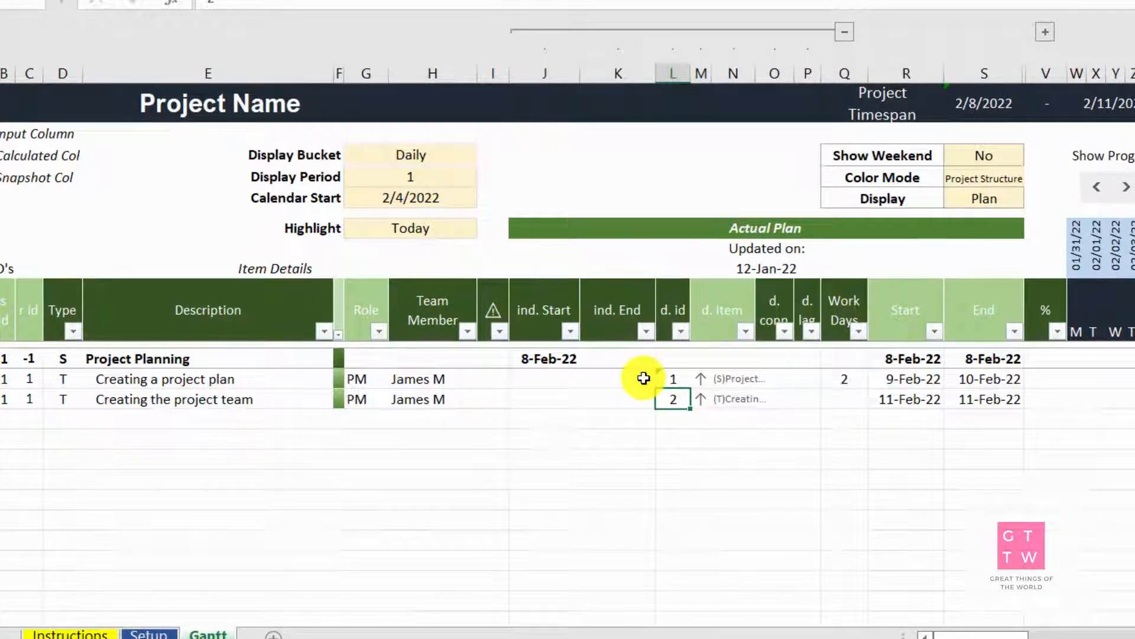
# Set the dependency connection of the "Creating a project plan" task to SS
pyautogui.click(779, 379)
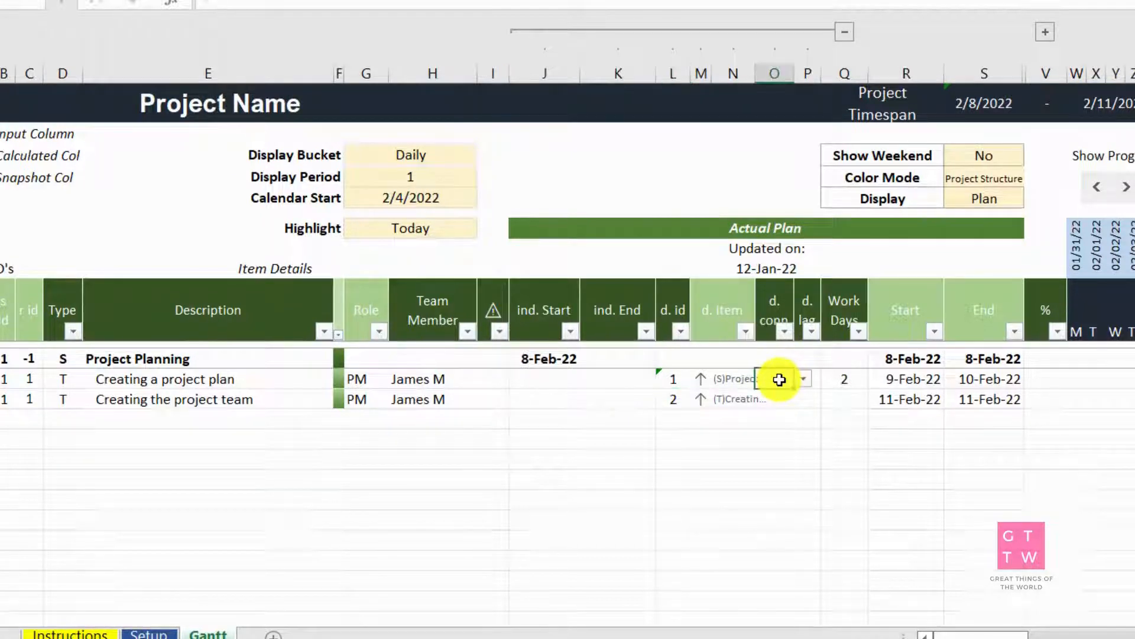
pyautogui.click(803, 378)
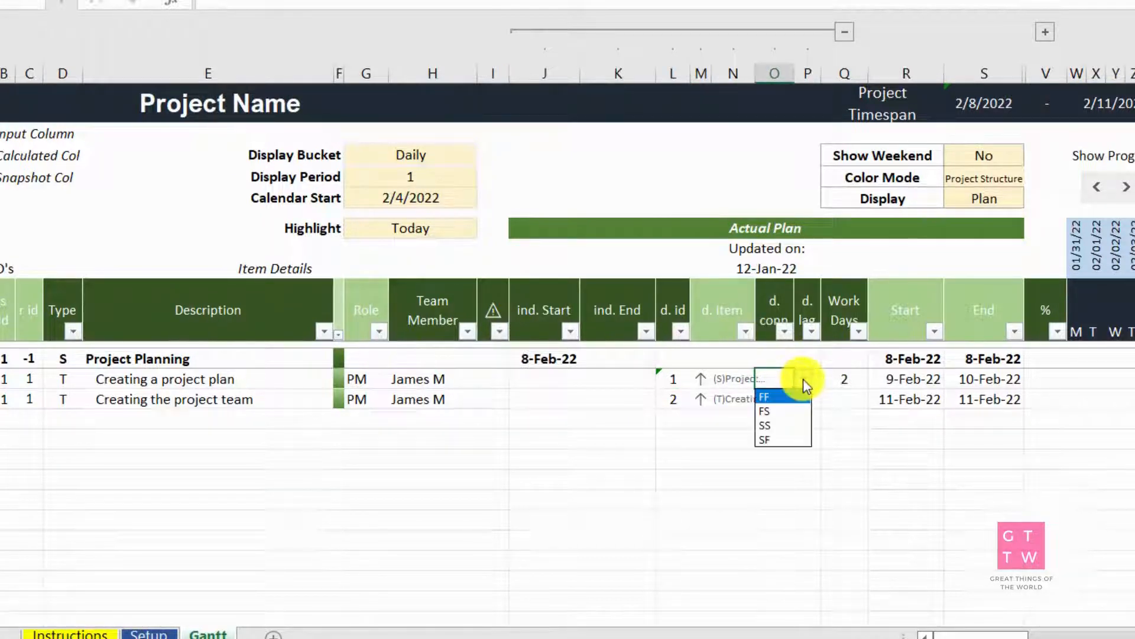
pyautogui.click(775, 426)
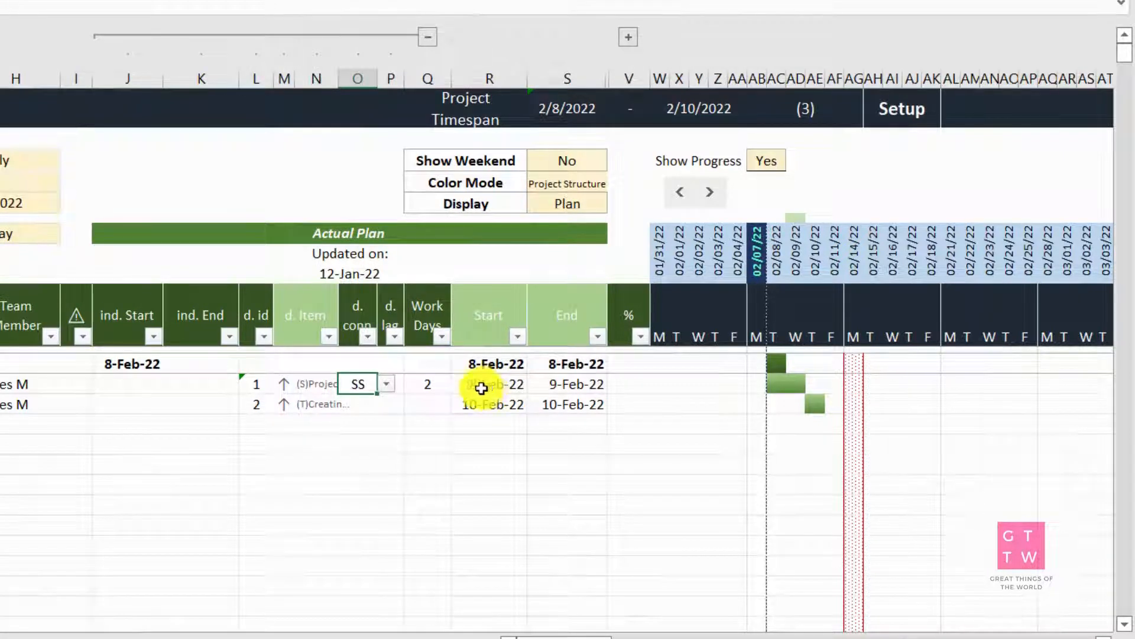
# Set the dependency connection of the "Creating the project team" task to SS
pyautogui.click(366, 411)
pyautogui.click(387, 407)
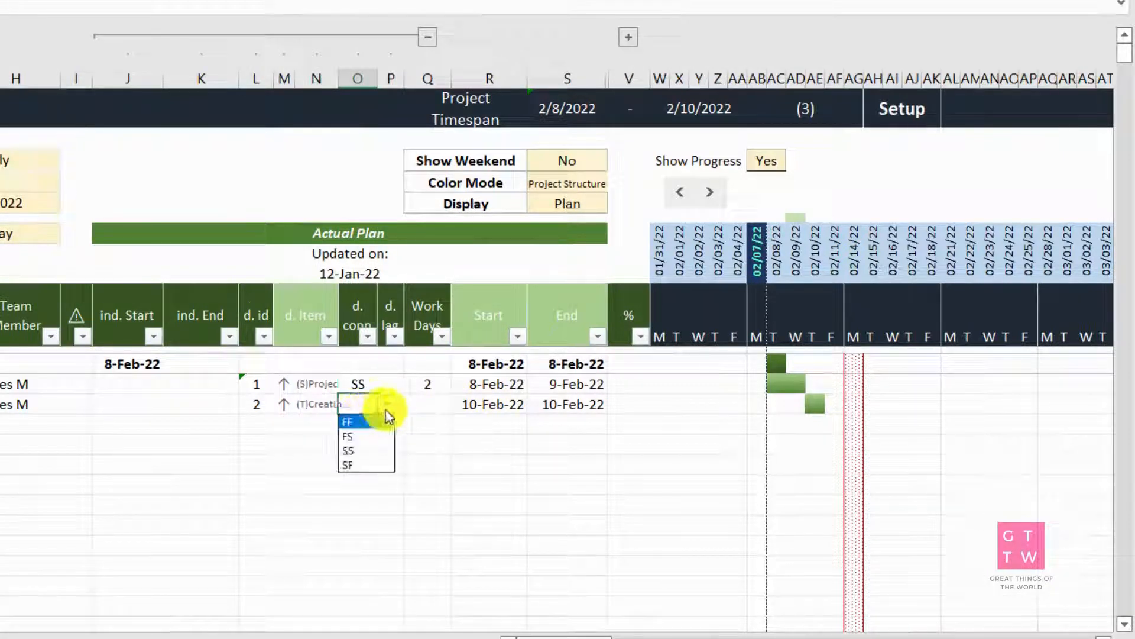
pyautogui.press('Down')
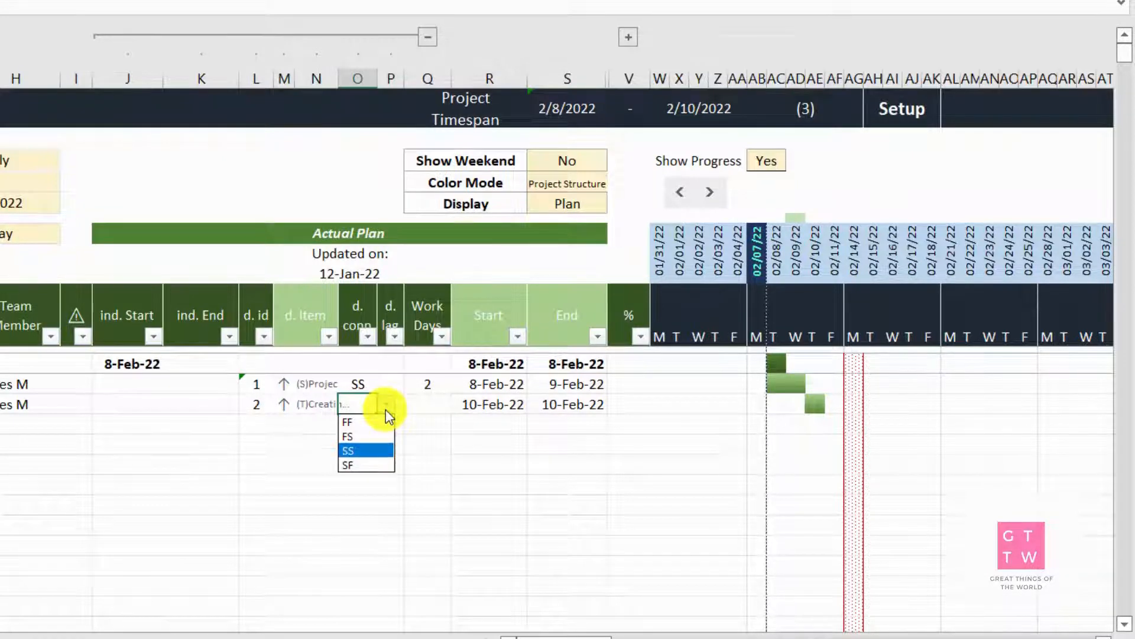
pyautogui.click(360, 450)
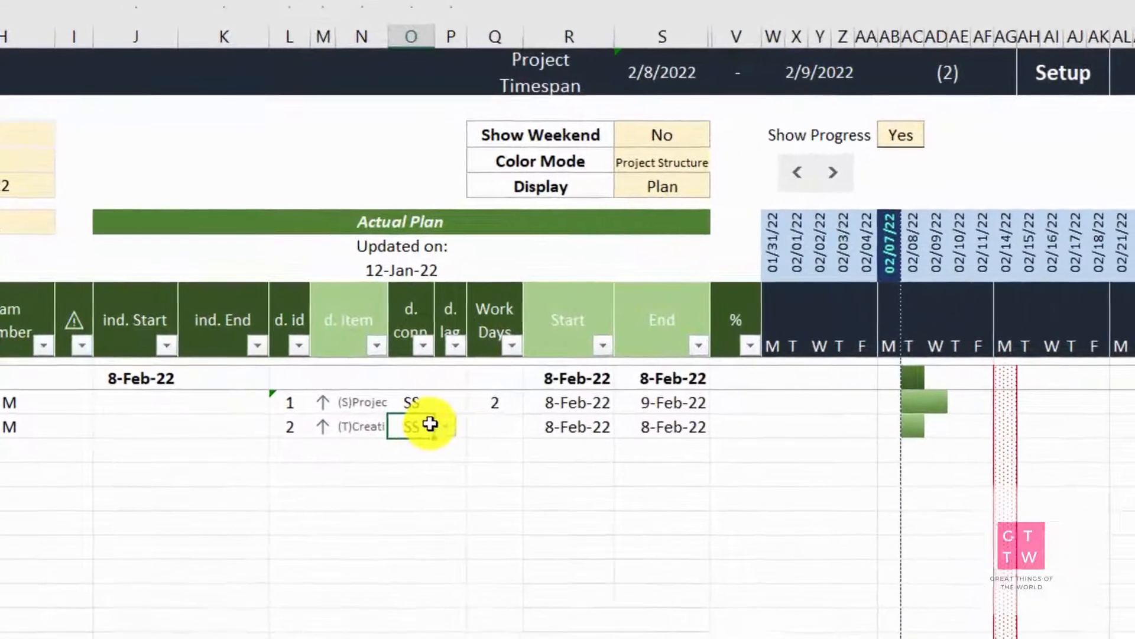
# Try the FF and SF dependency connections on the "Creating the project team" task, returning it to SS
pyautogui.click(449, 430)
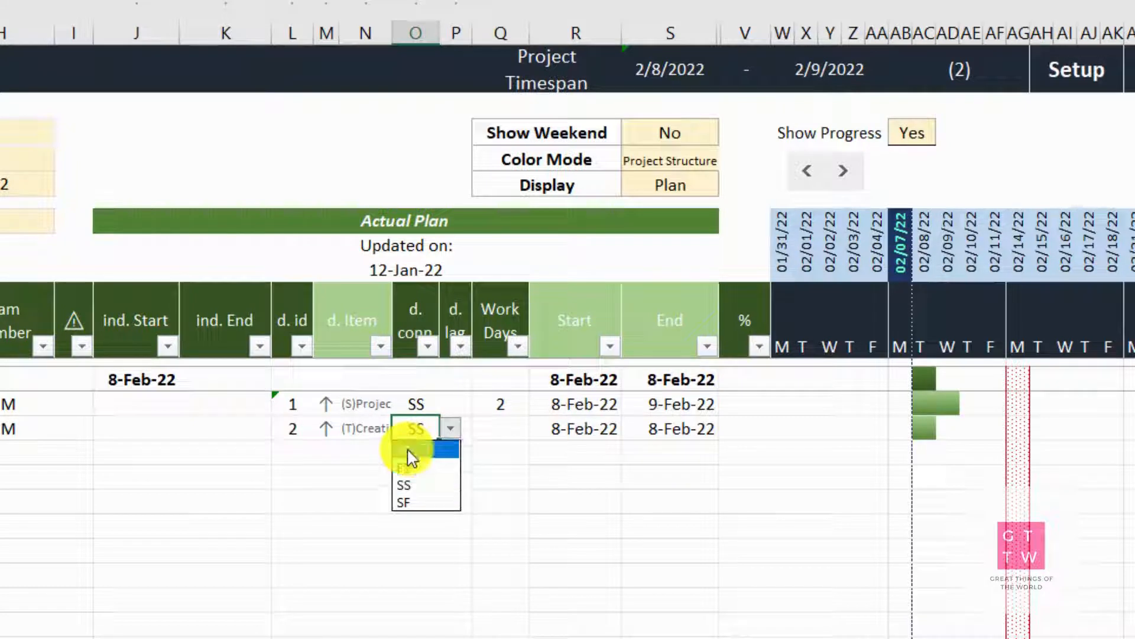
pyautogui.click(413, 451)
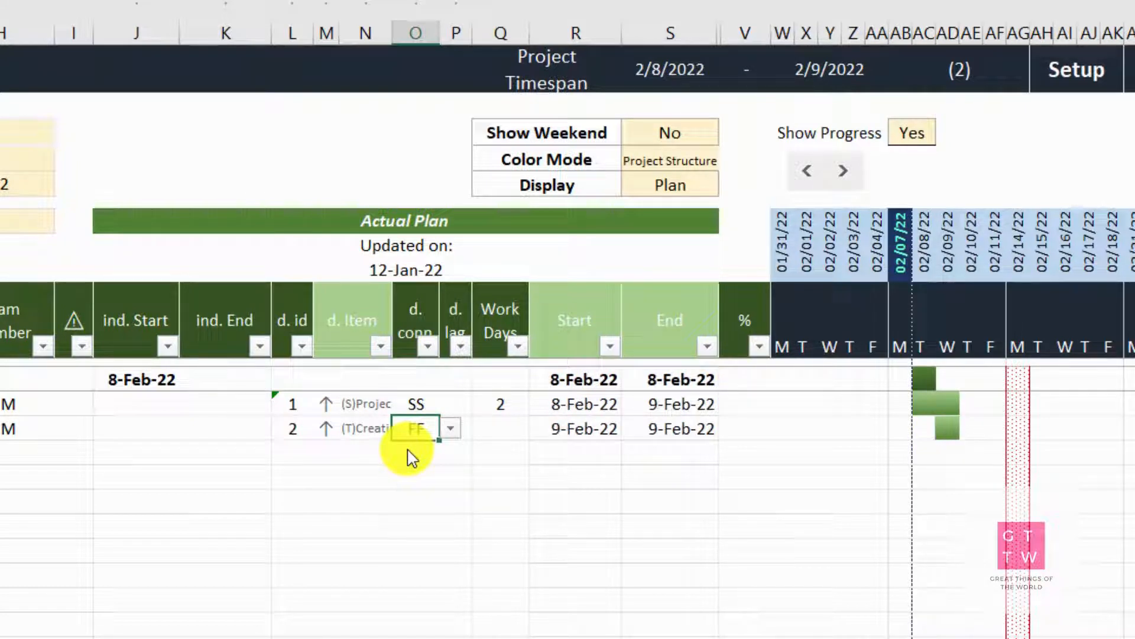
pyautogui.click(452, 430)
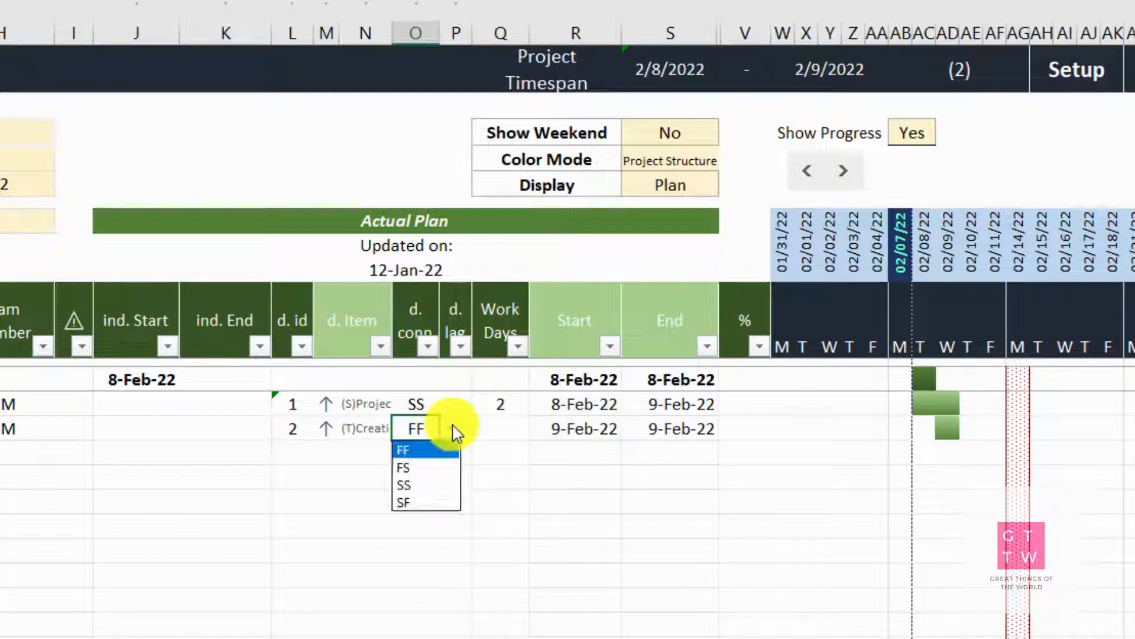
pyautogui.click(431, 503)
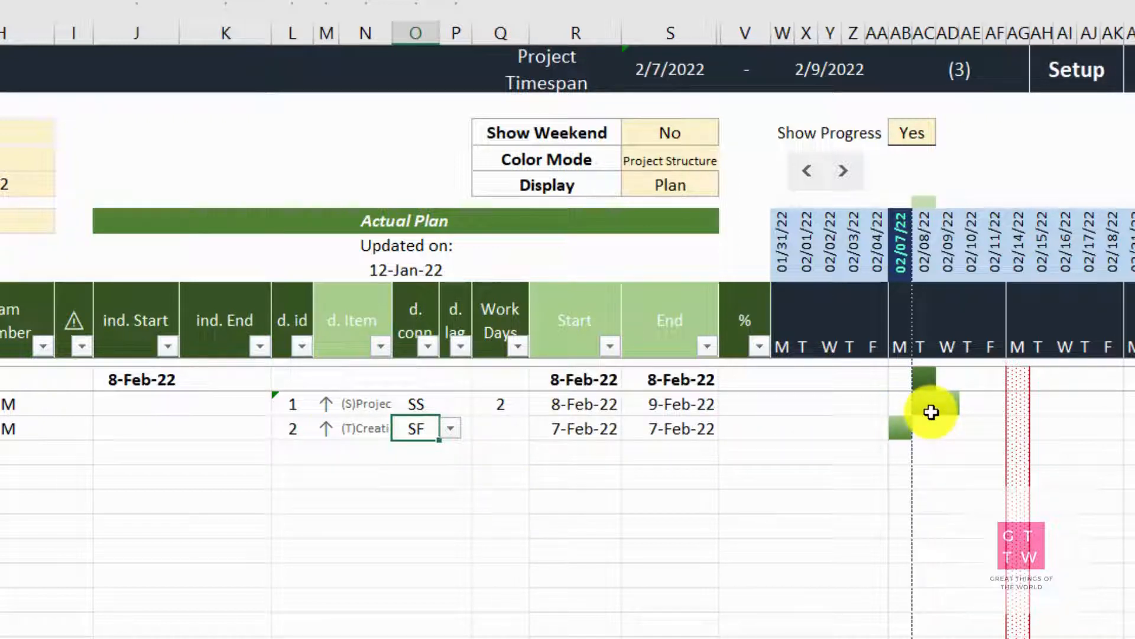
pyautogui.click(452, 429)
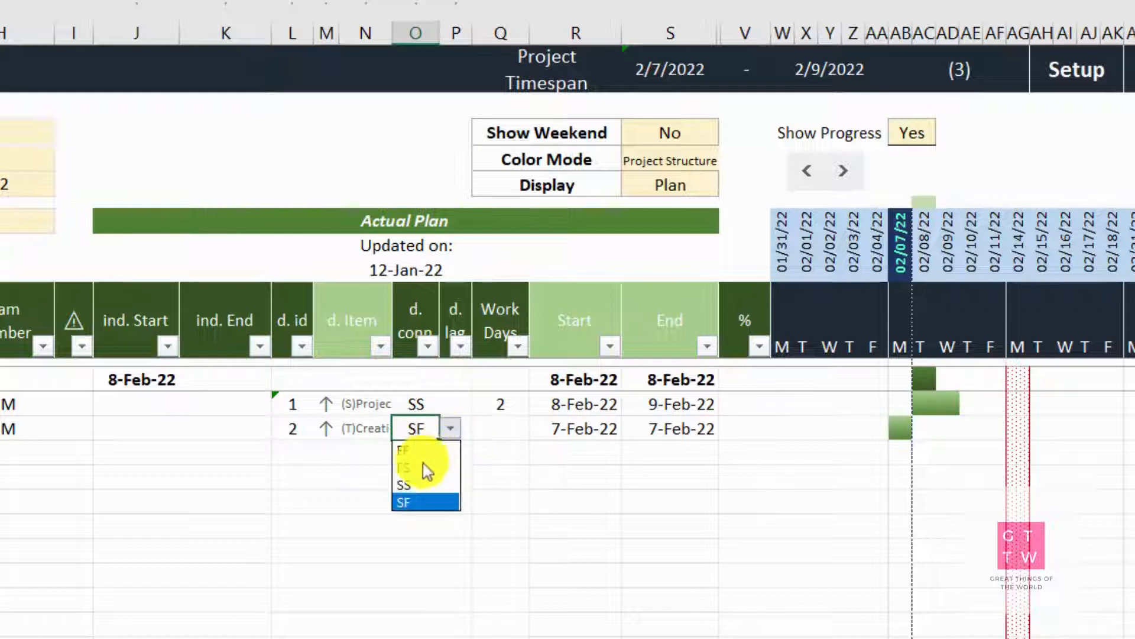
pyautogui.click(400, 485)
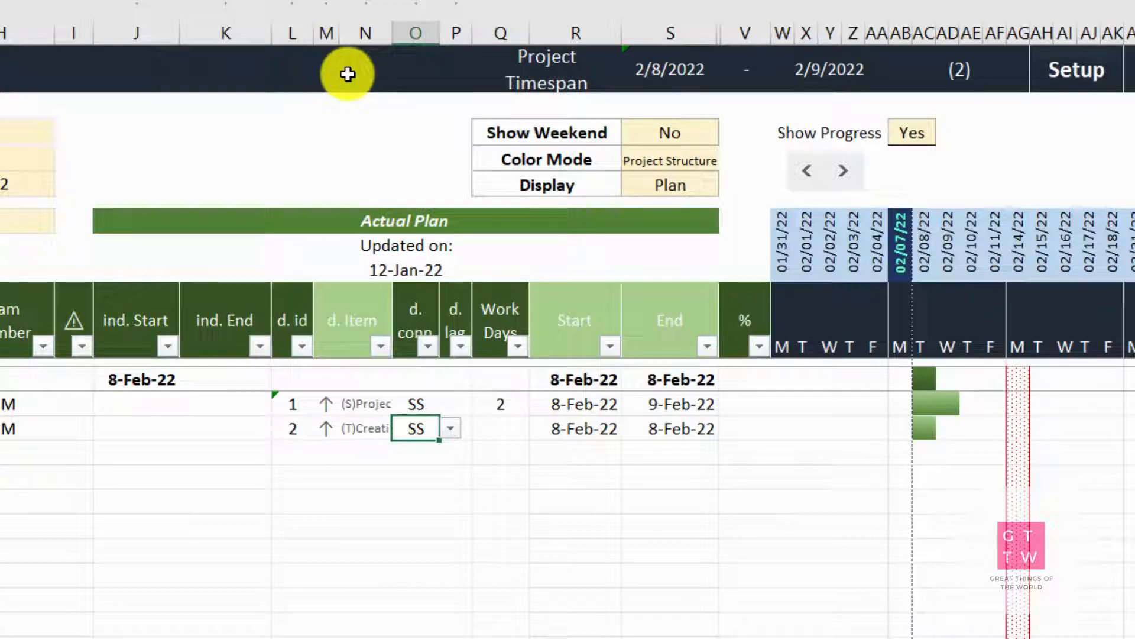
# Add a milestone in row 15 with type M and the description "Project plan completed"
pyautogui.click(1, 453)
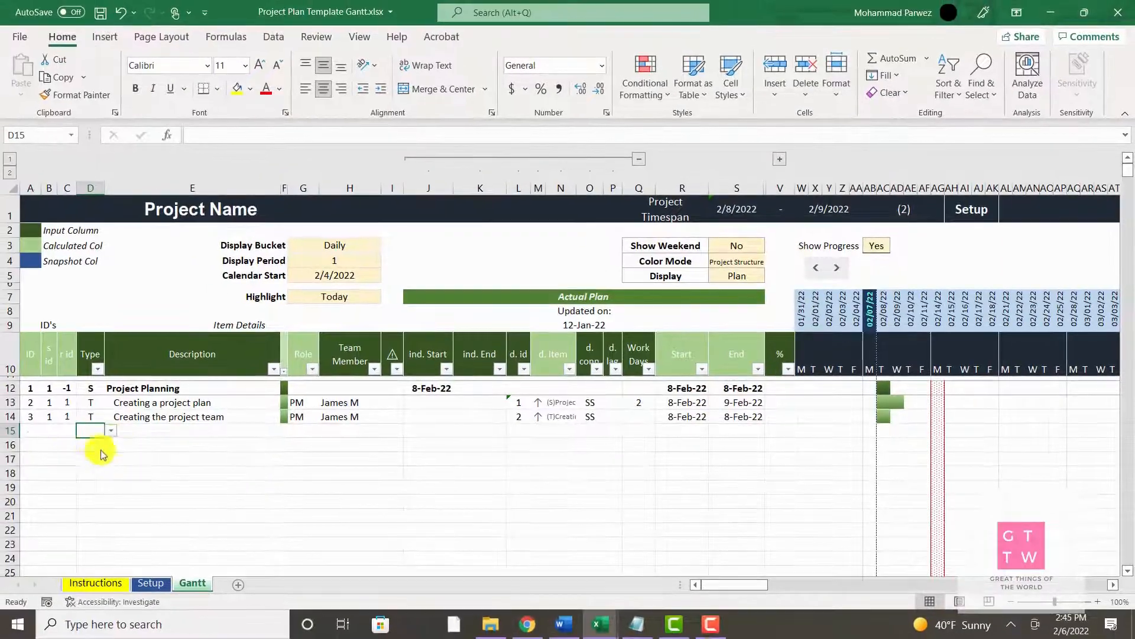
pyautogui.click(101, 454)
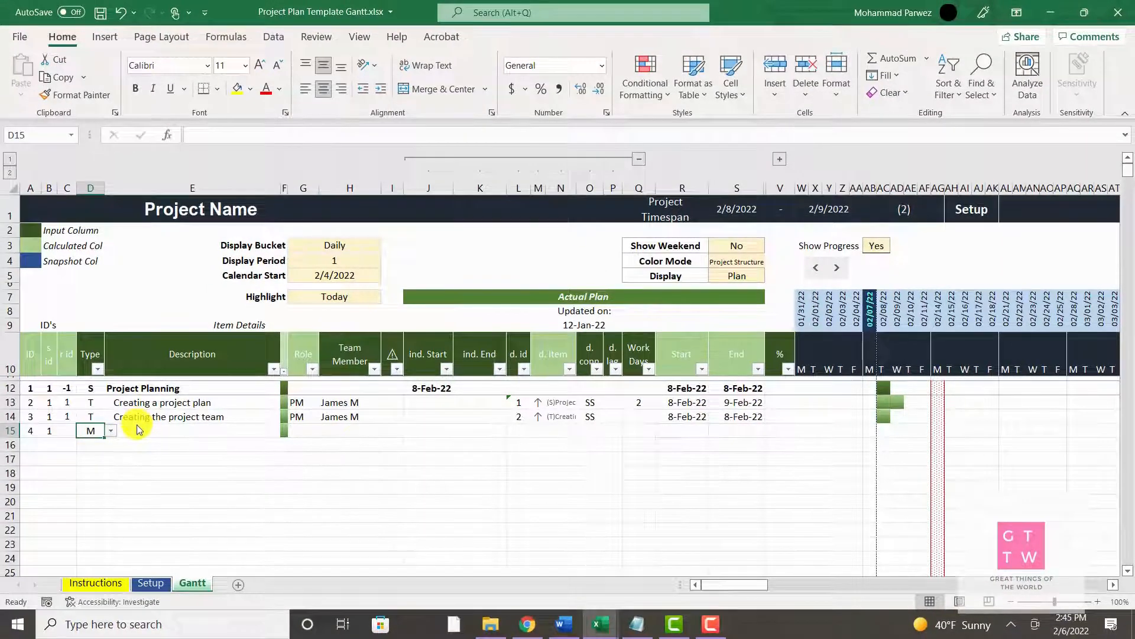
pyautogui.click(134, 422)
pyautogui.click(132, 431)
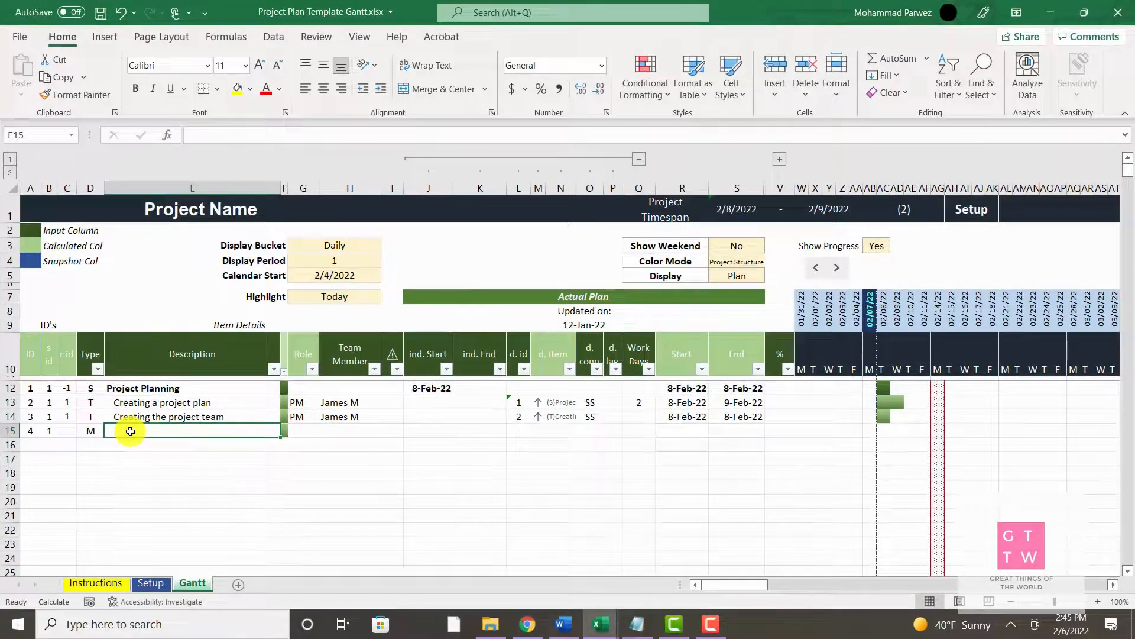
pyautogui.write('Projet')
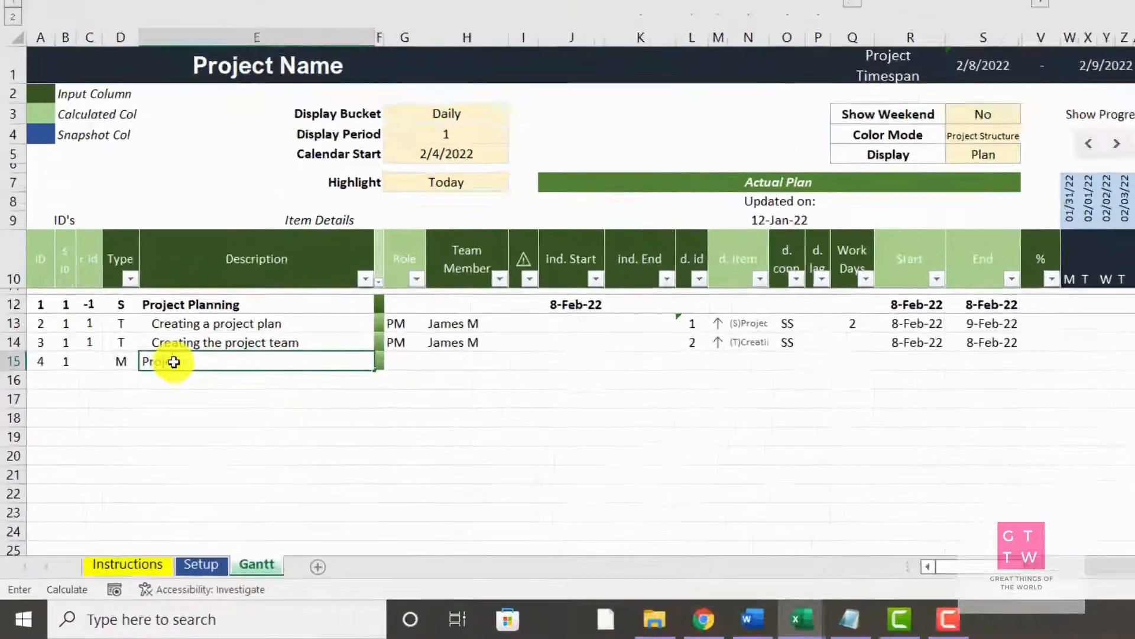
pyautogui.press('BackSpace')
pyautogui.write('ct plan co')
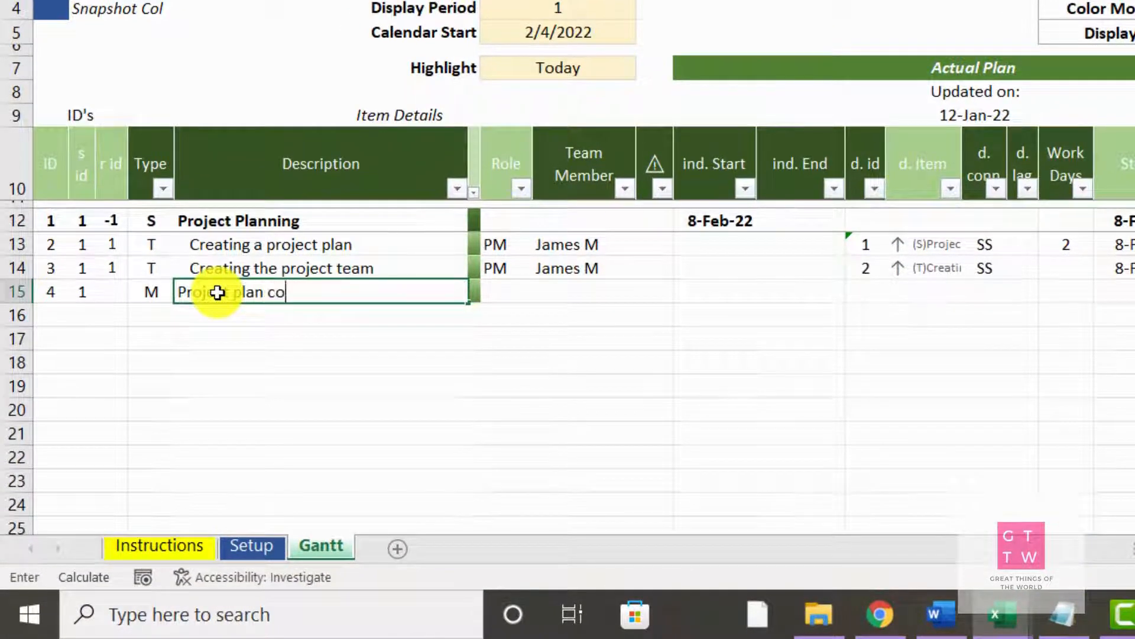
pyautogui.write('mp')
pyautogui.write('leted')
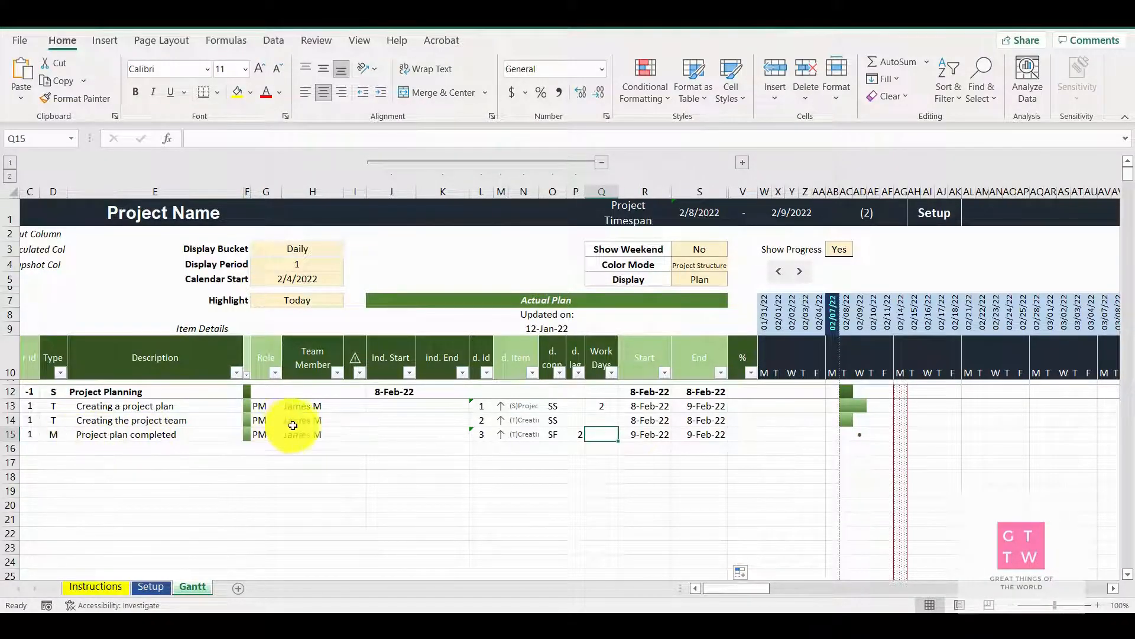
# Review the "Project plan completed" milestone's team member, dependency ID and marker on the Gantt chart
pyautogui.click(310, 435)
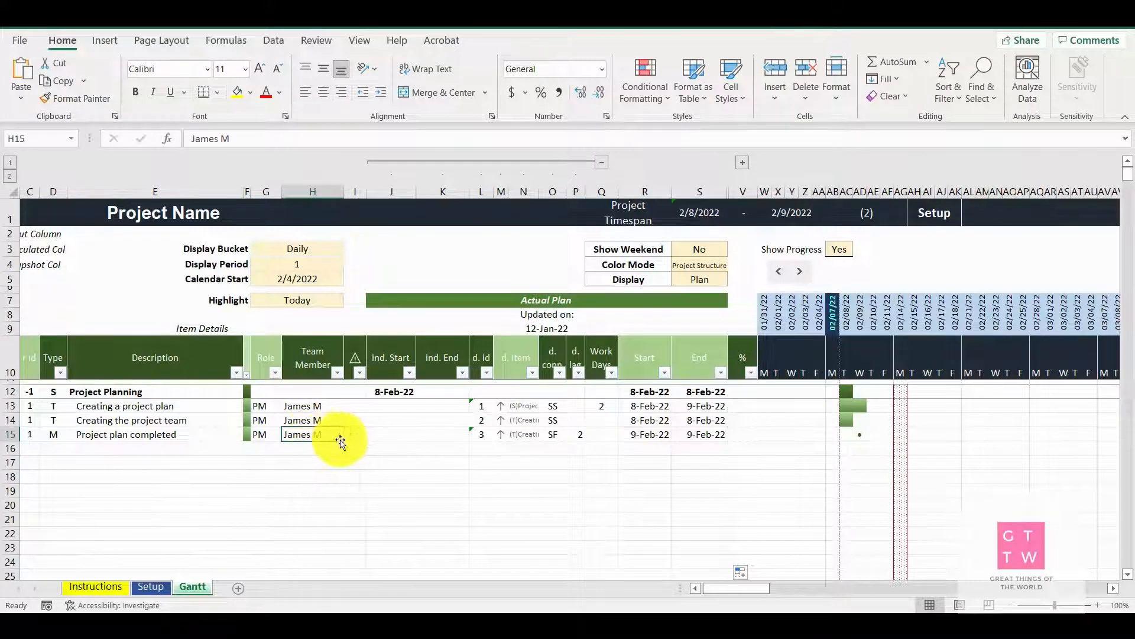
pyautogui.click(482, 434)
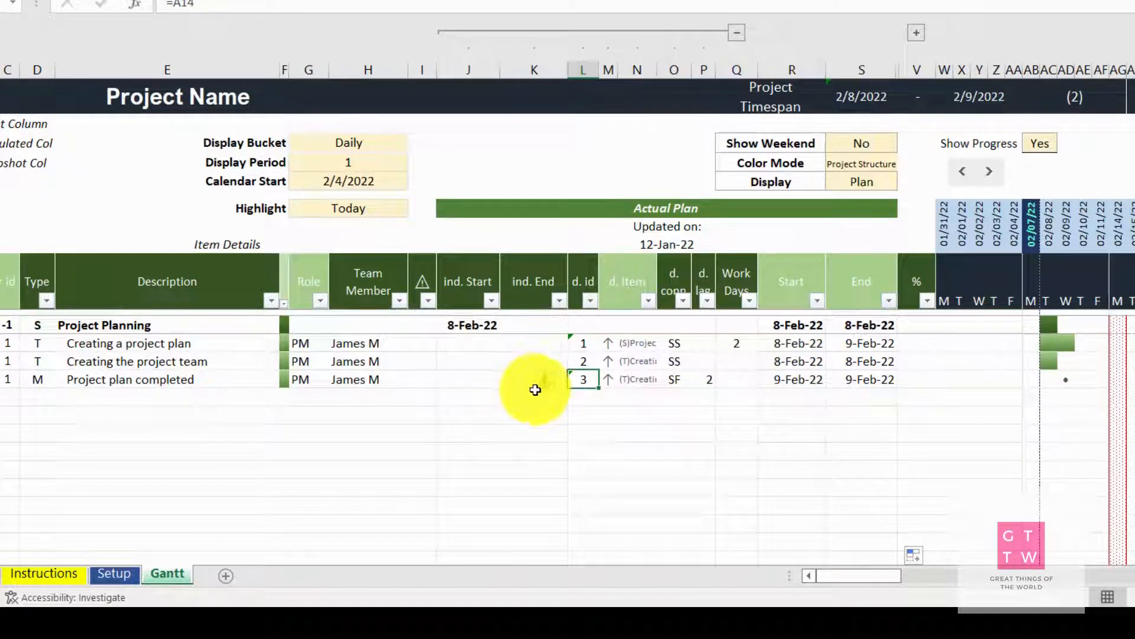
pyautogui.click(1068, 385)
pyautogui.click(1069, 384)
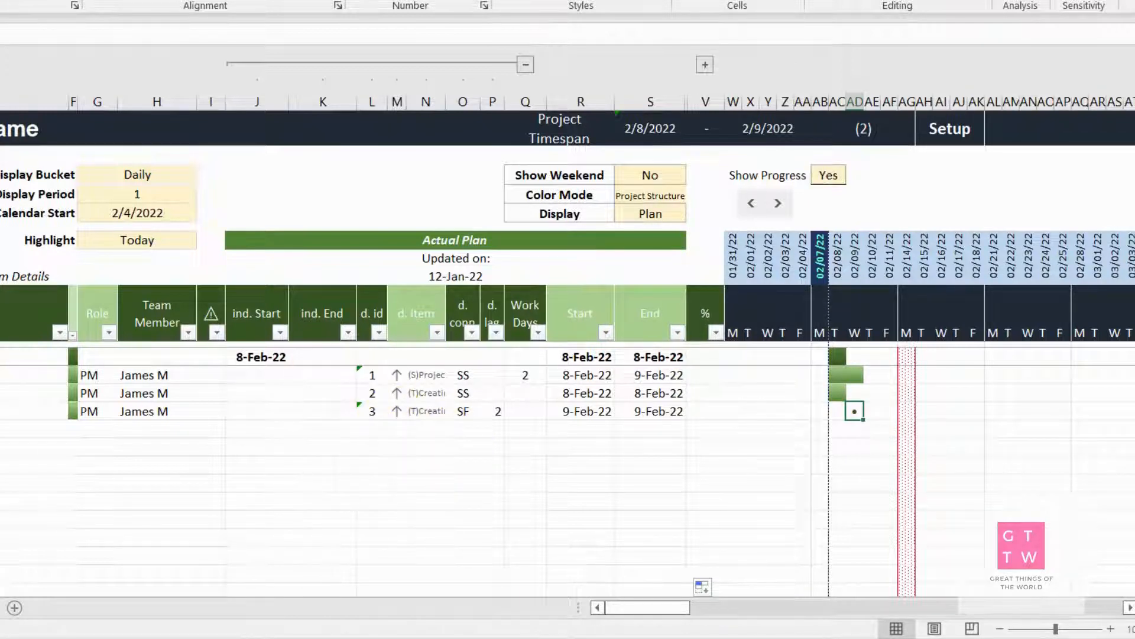
# Add a stage in row 16 with type S and the description "Project Initiation"
pyautogui.click(10, 400)
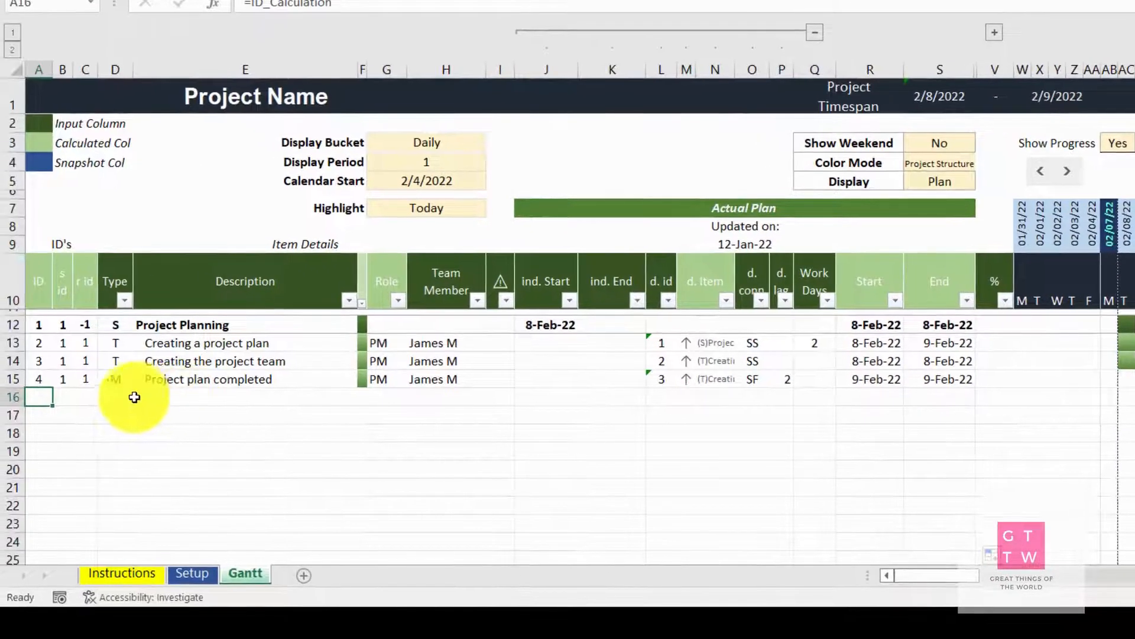
pyautogui.click(124, 399)
pyautogui.click(142, 399)
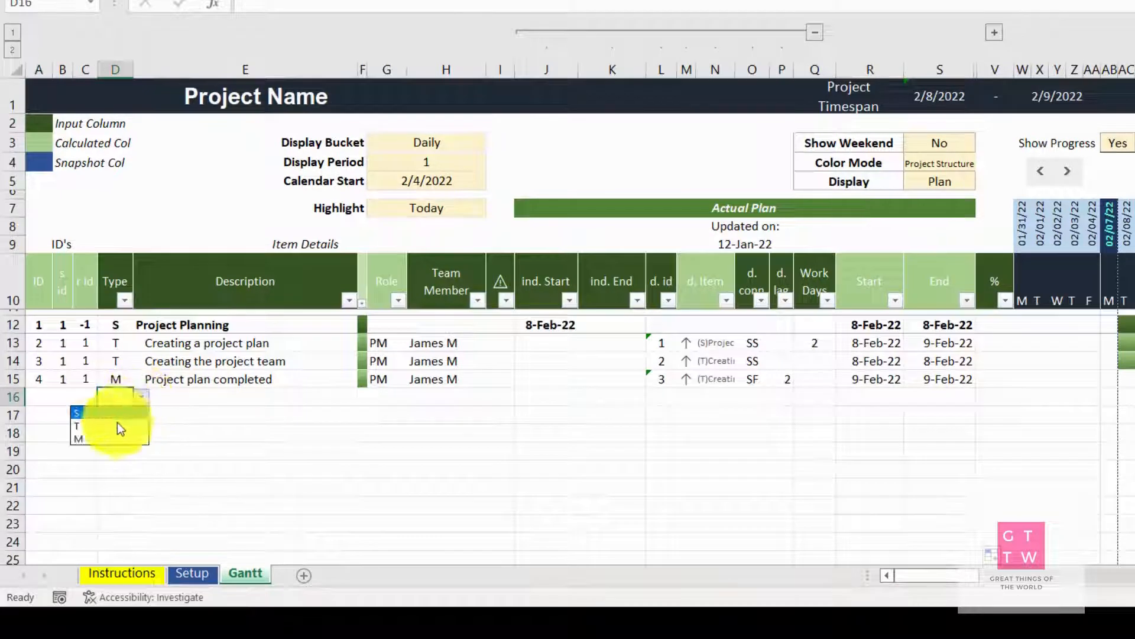
pyautogui.click(91, 414)
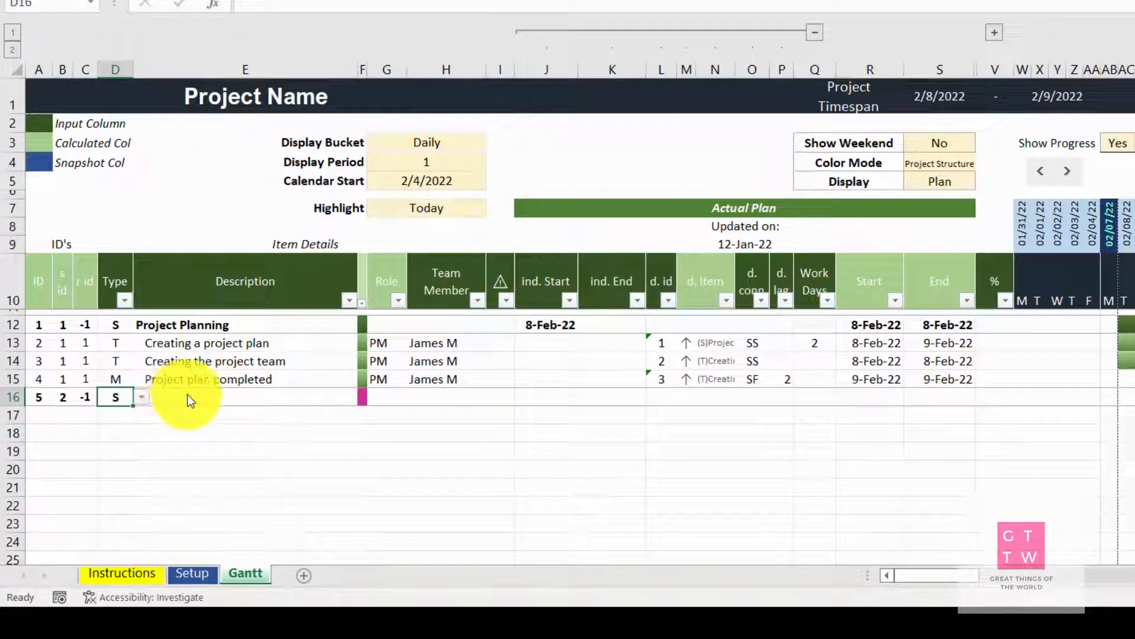
pyautogui.click(144, 405)
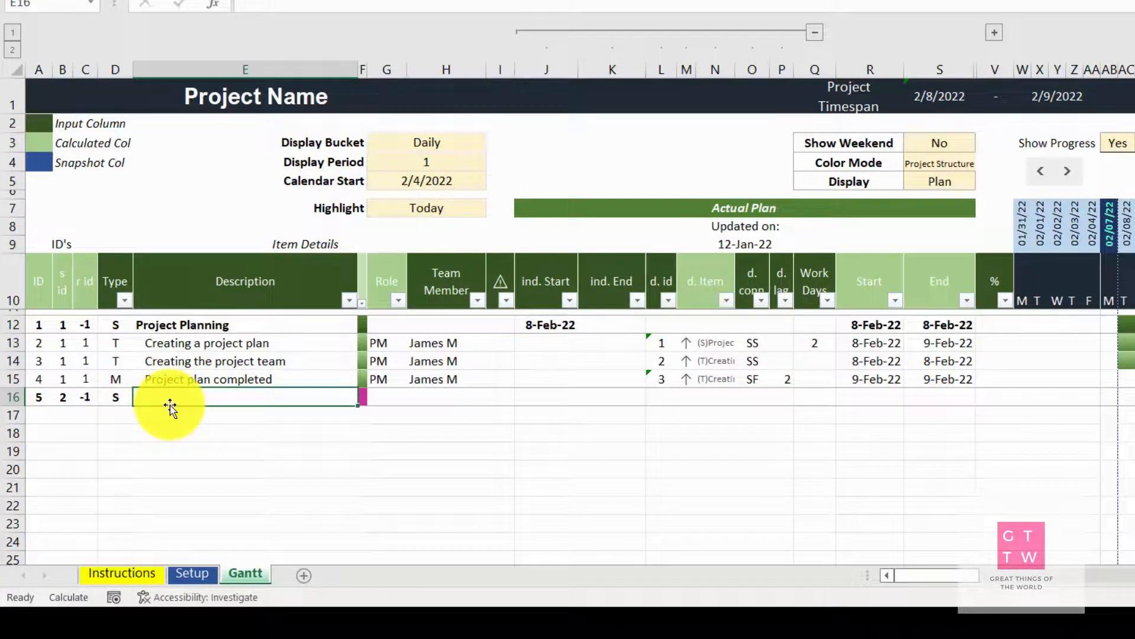
pyautogui.write('P')
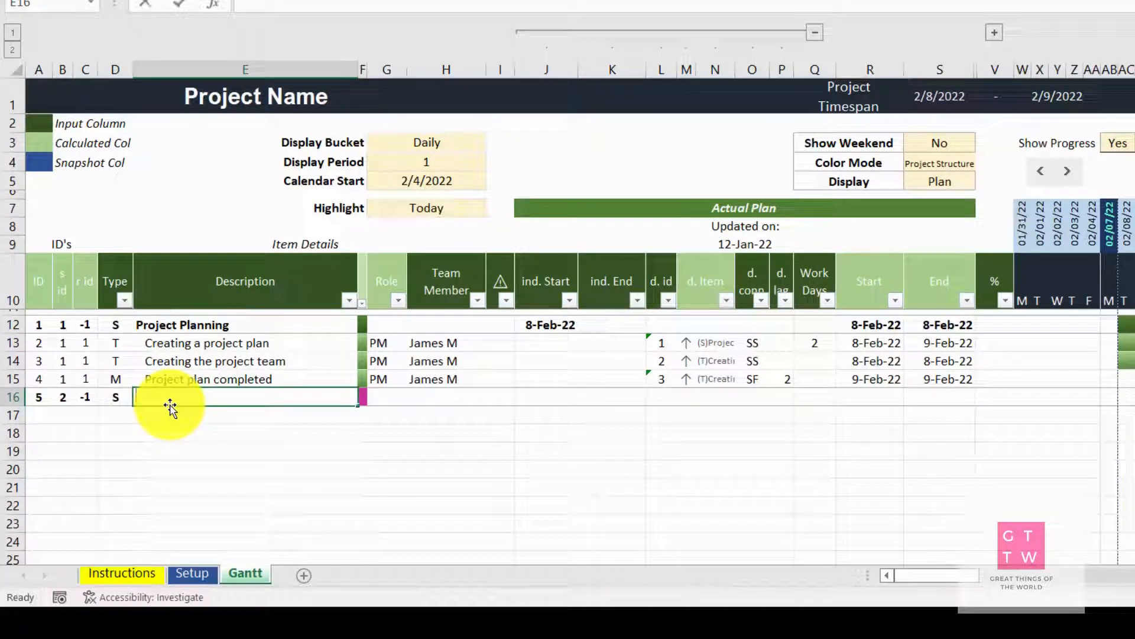
pyautogui.write('roject Initiation')
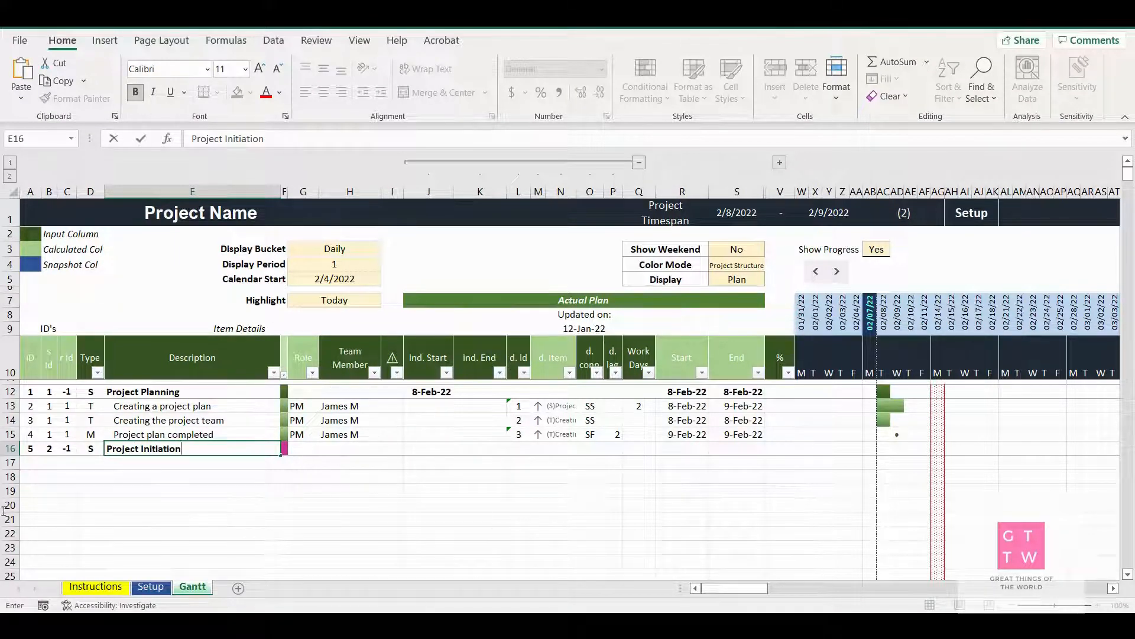
pyautogui.click(49, 463)
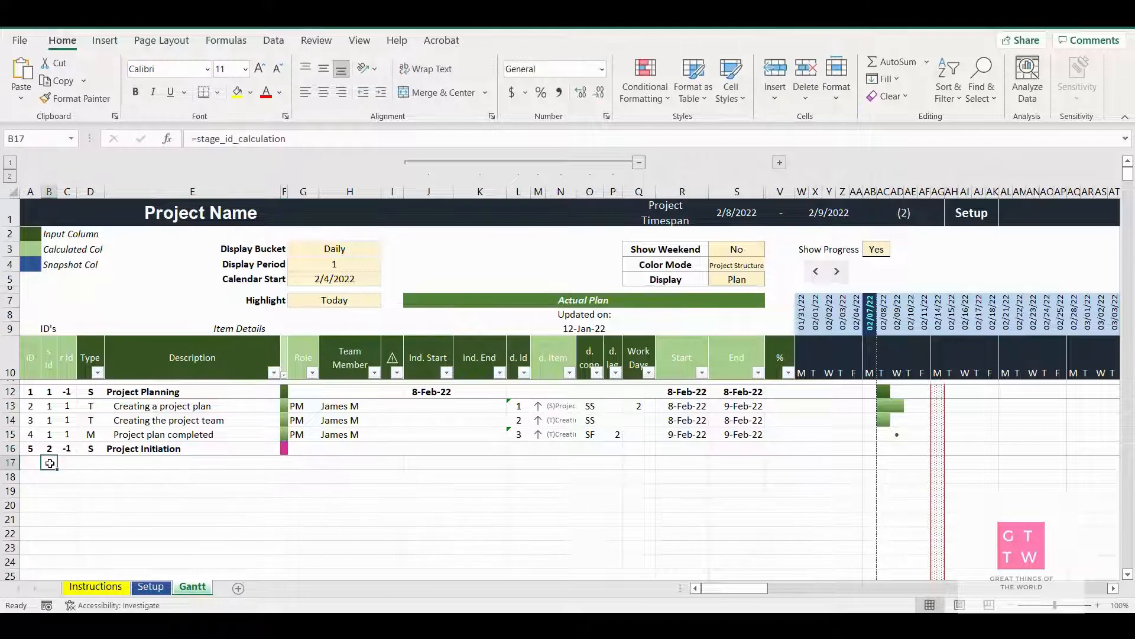
# Add a task in row 17 under the Project Initiation stage with type T and the description "Kick off meeting"
pyautogui.click(90, 463)
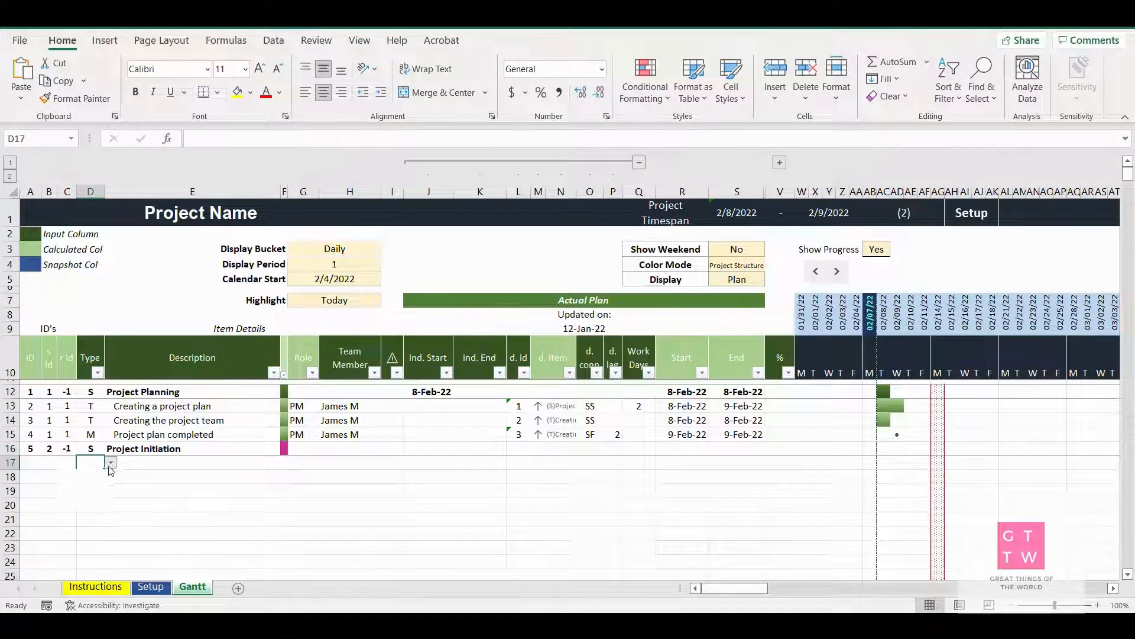
pyautogui.click(110, 463)
pyautogui.press('Escape')
pyautogui.click(150, 462)
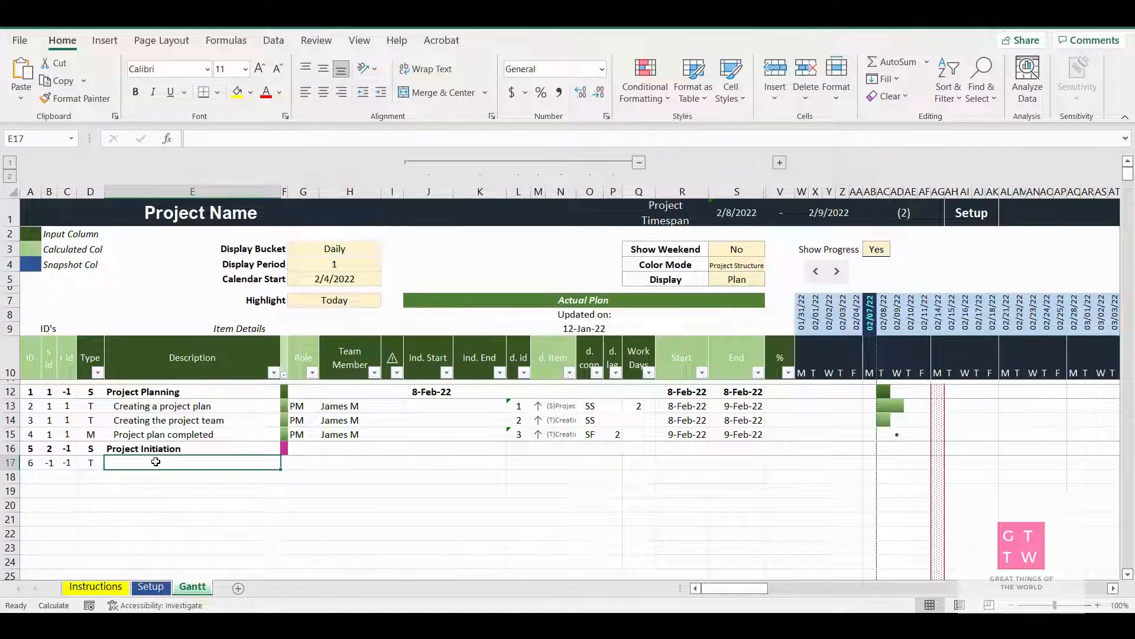
pyautogui.write('Kic')
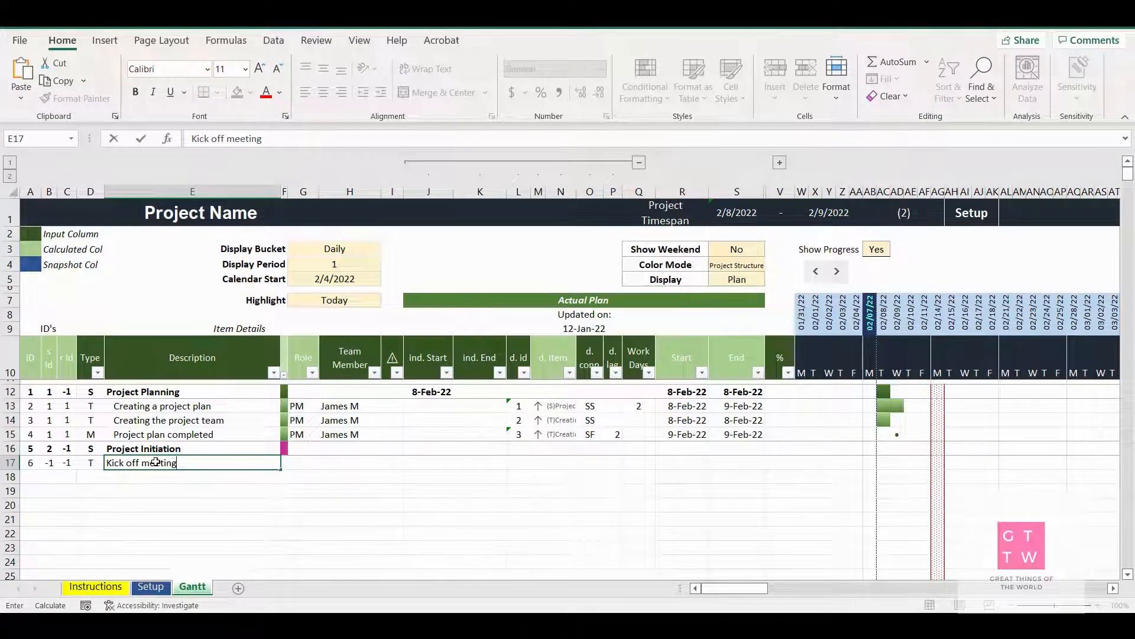
pyautogui.write('k off meeting')
# Add a task in row 18 with type T and the description "Generating project charter"
pyautogui.click(93, 476)
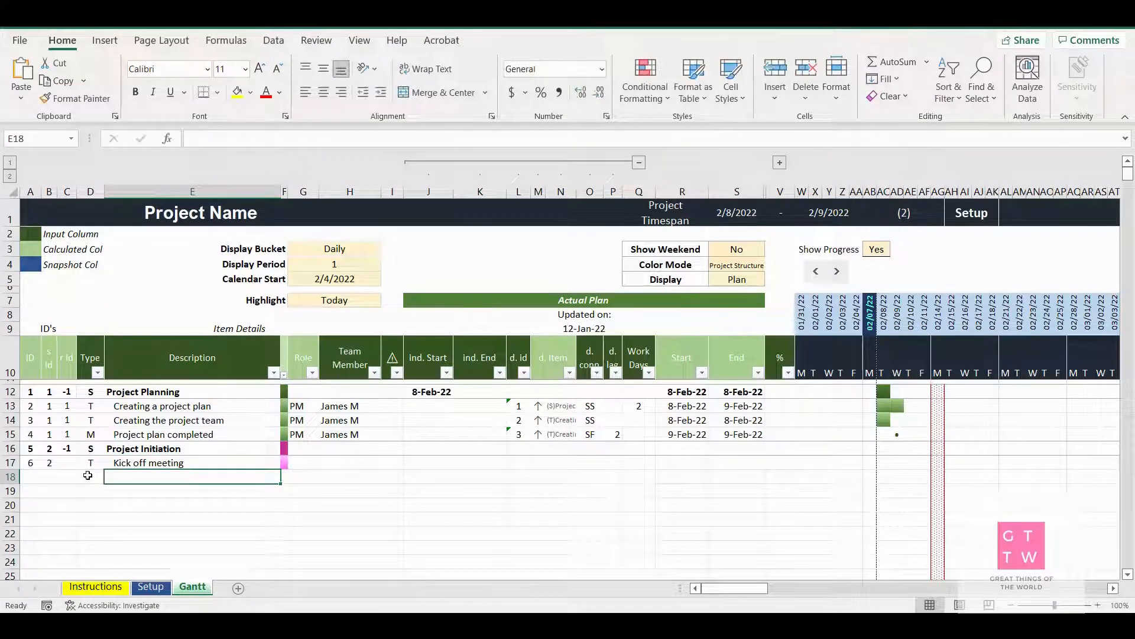
pyautogui.click(111, 477)
pyautogui.click(67, 501)
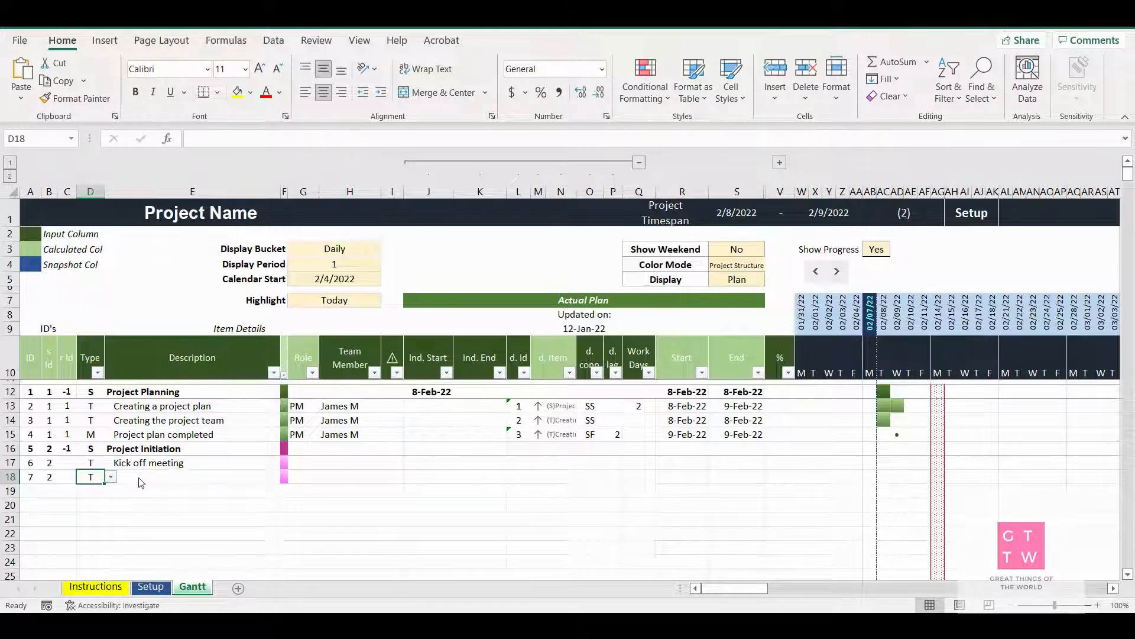
pyautogui.click(129, 475)
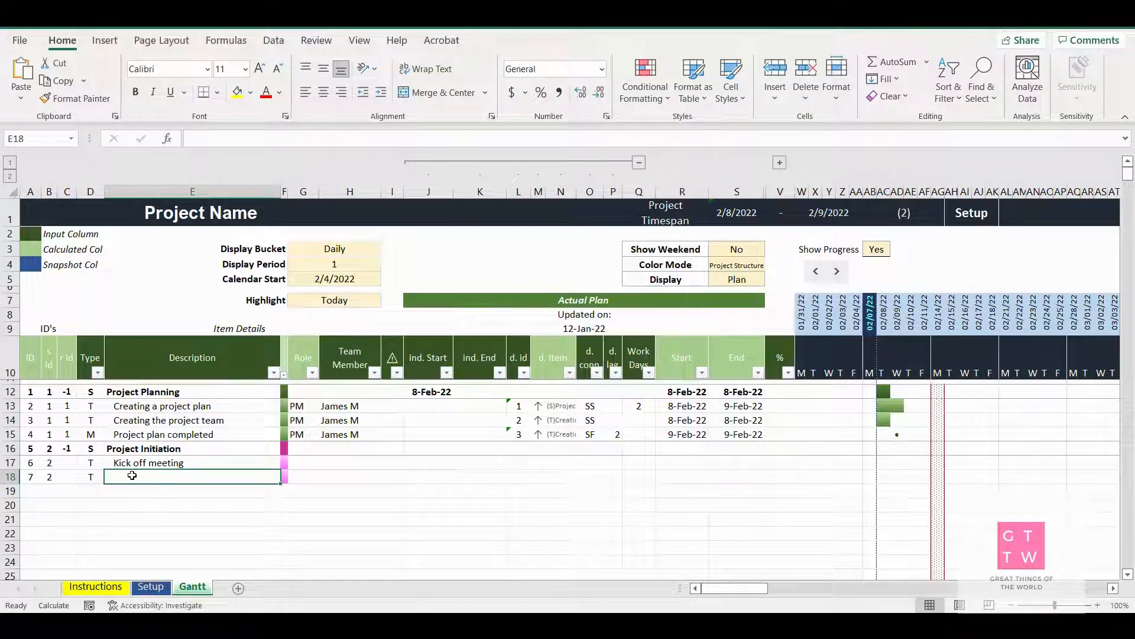
pyautogui.write('Generating project charter')
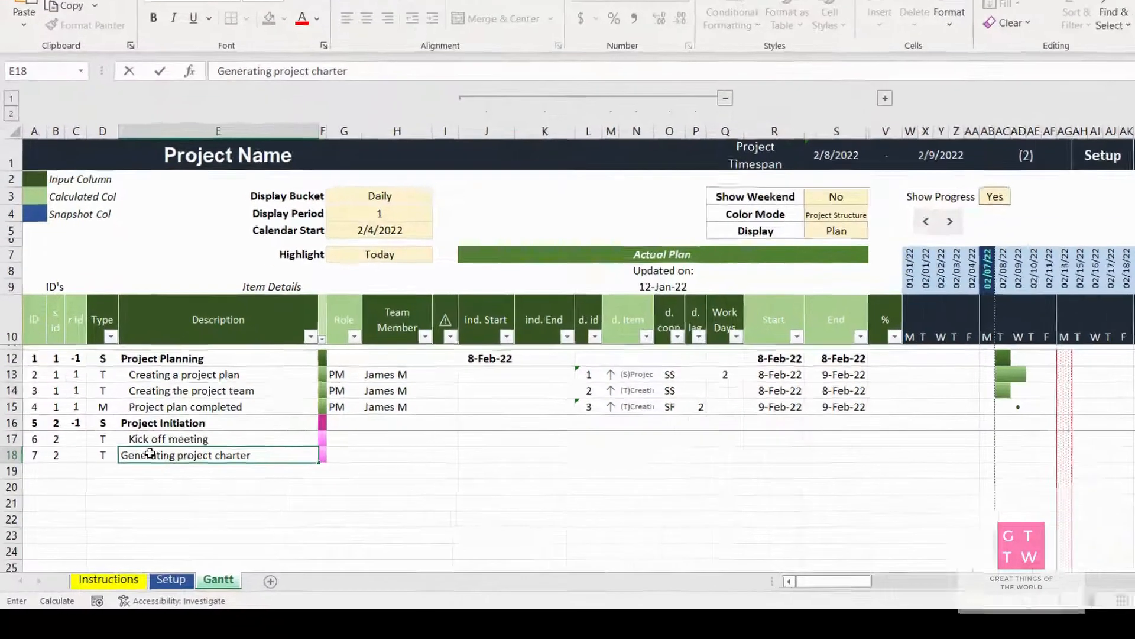
pyautogui.press('Return')
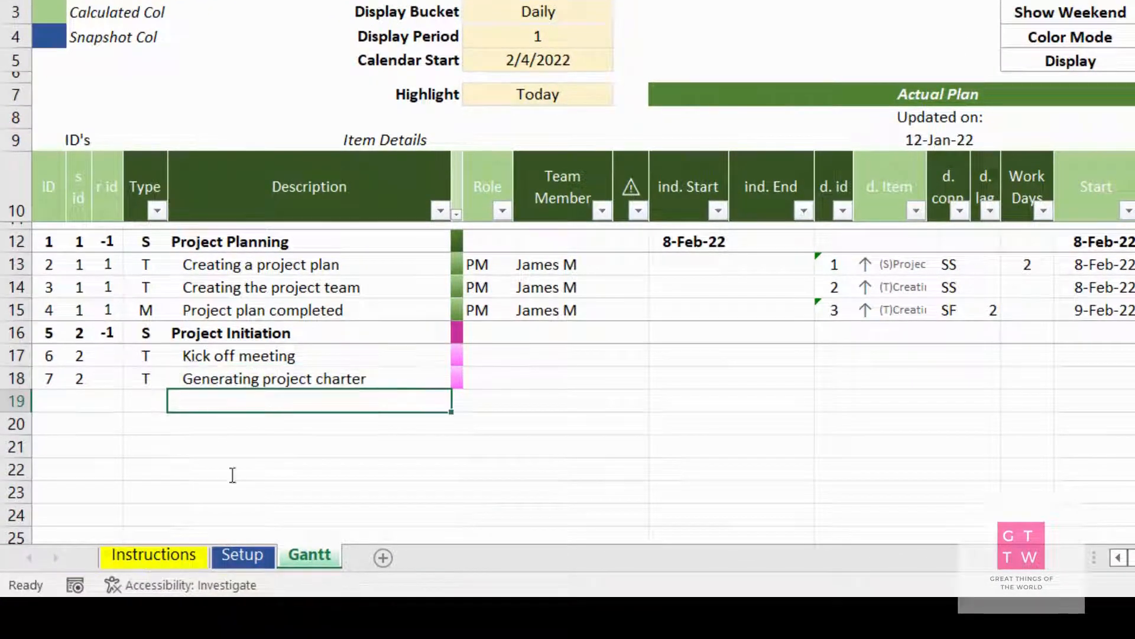
# Add a task in row 19 with type T and the description "Generating the business requirements"
pyautogui.click(142, 400)
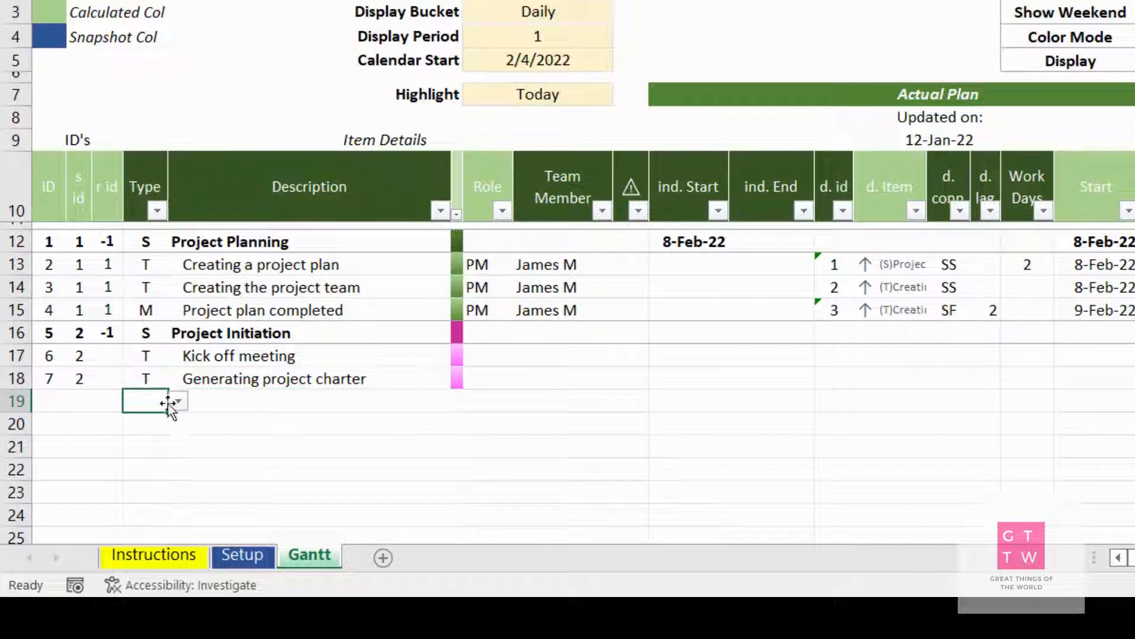
pyautogui.click(180, 402)
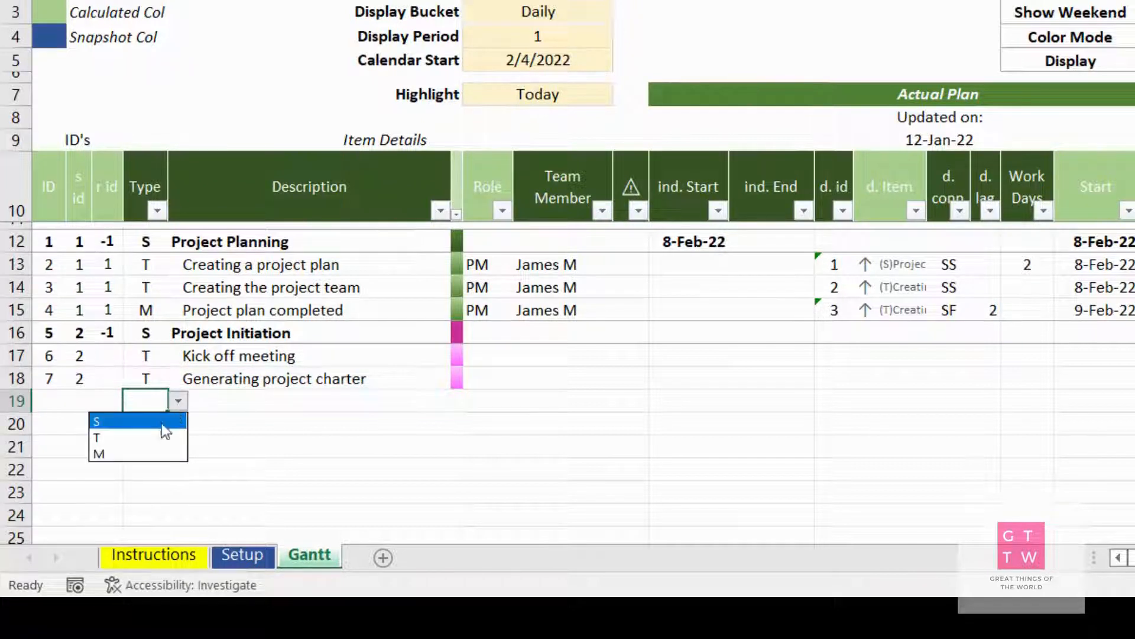
pyautogui.click(119, 442)
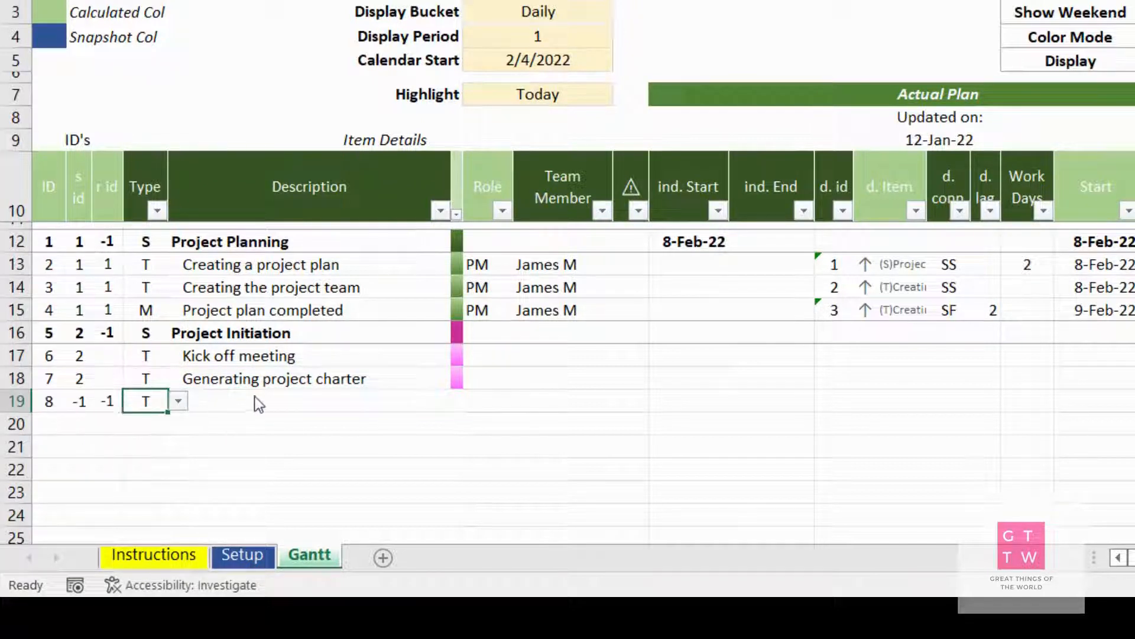
pyautogui.click(224, 404)
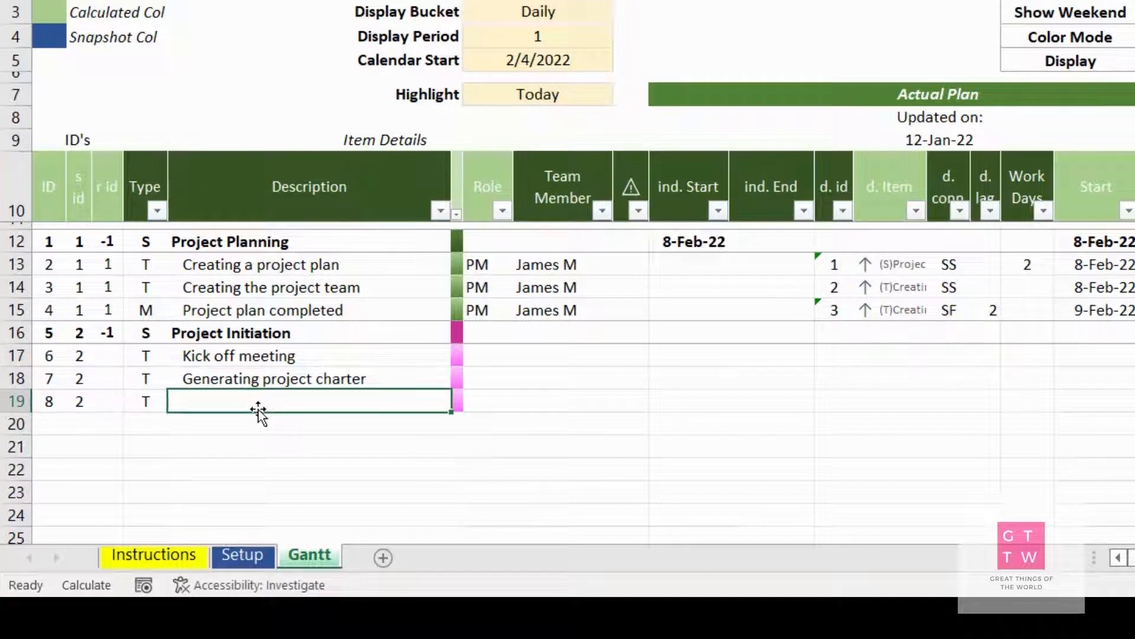
pyautogui.write('Genrating the')
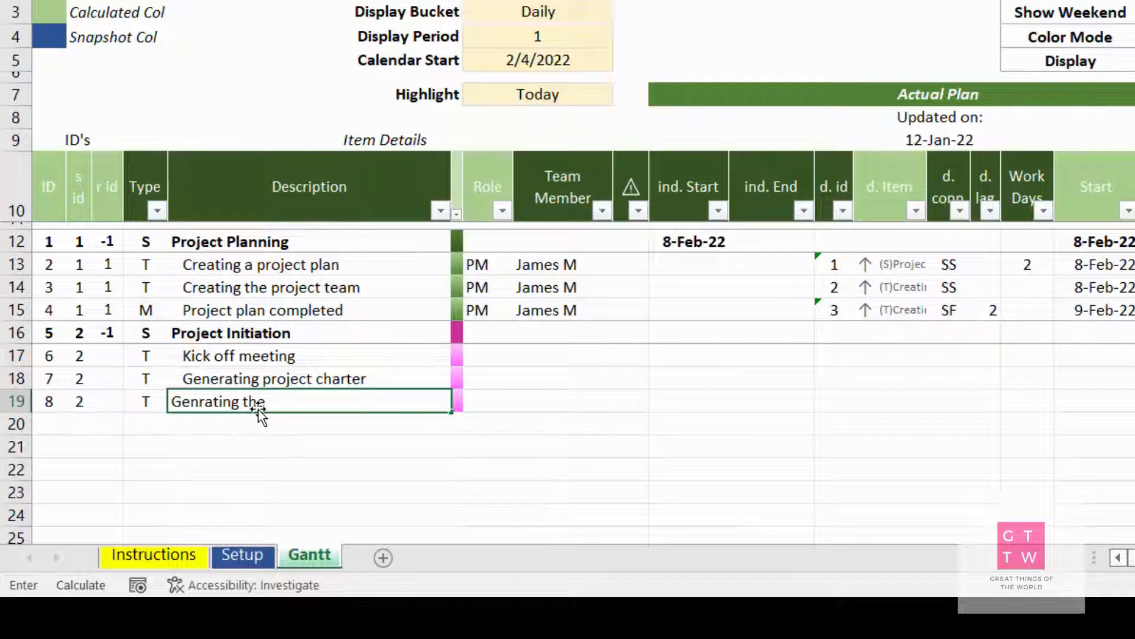
pyautogui.write(' business requiremen')
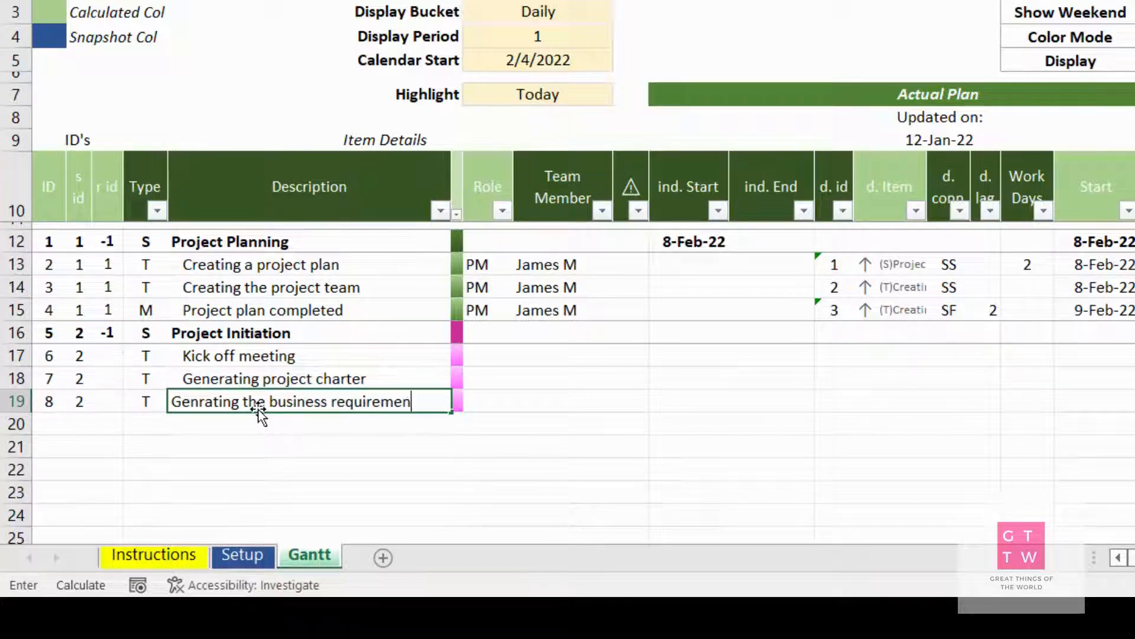
pyautogui.write('ts')
pyautogui.click(200, 405)
pyautogui.write('e')
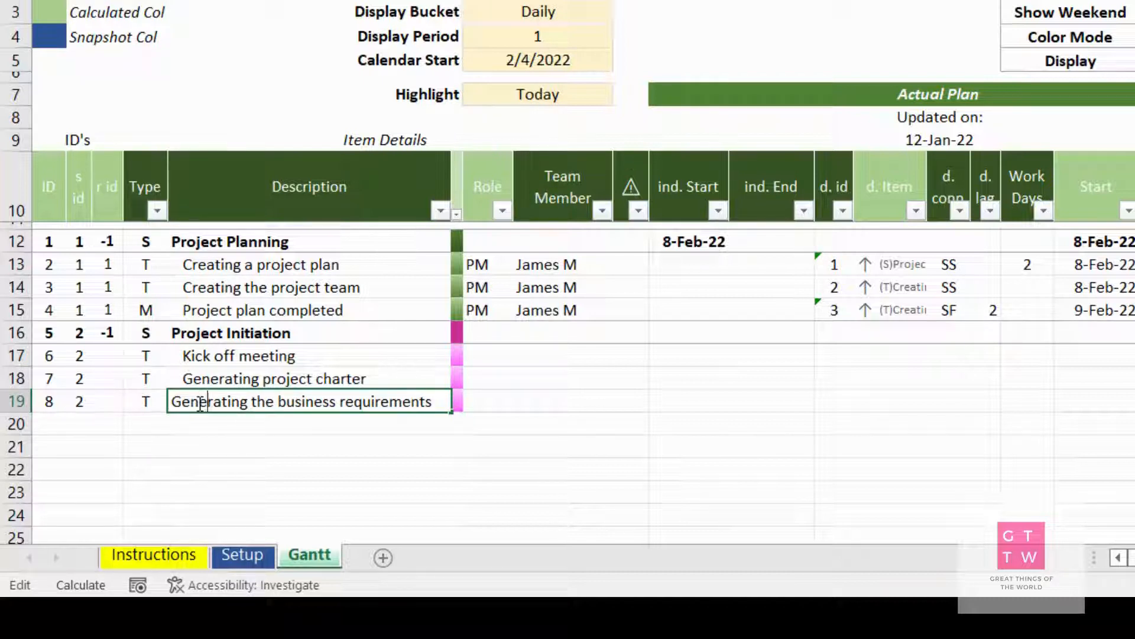
pyautogui.press('Return')
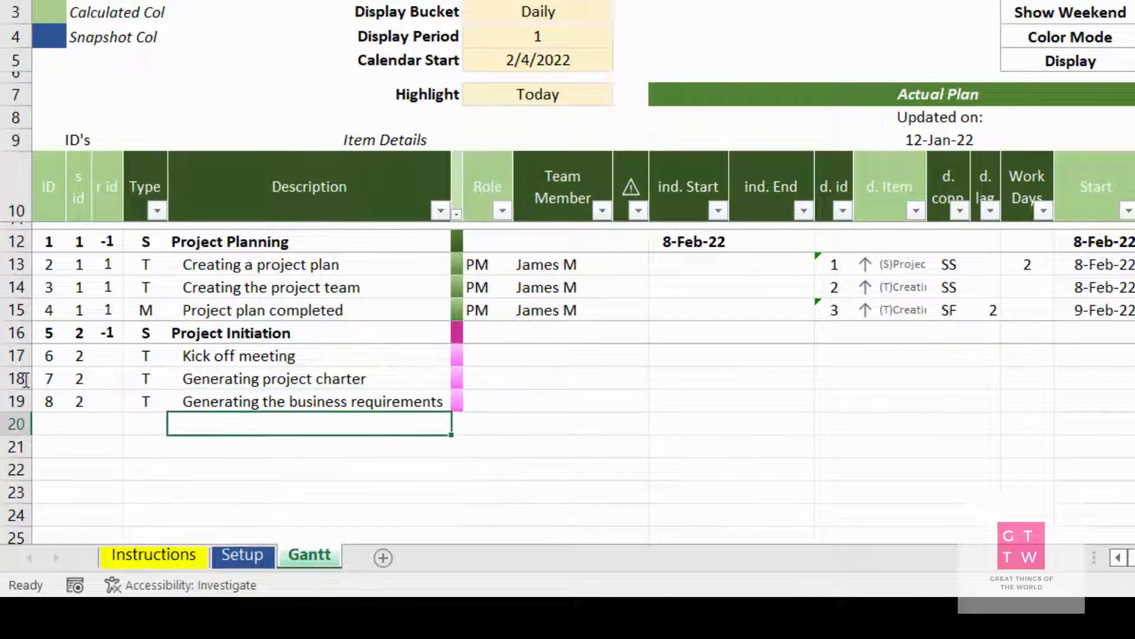
# Add a milestone in row 20 with type M and the description "Project Initiated"
pyautogui.click(144, 416)
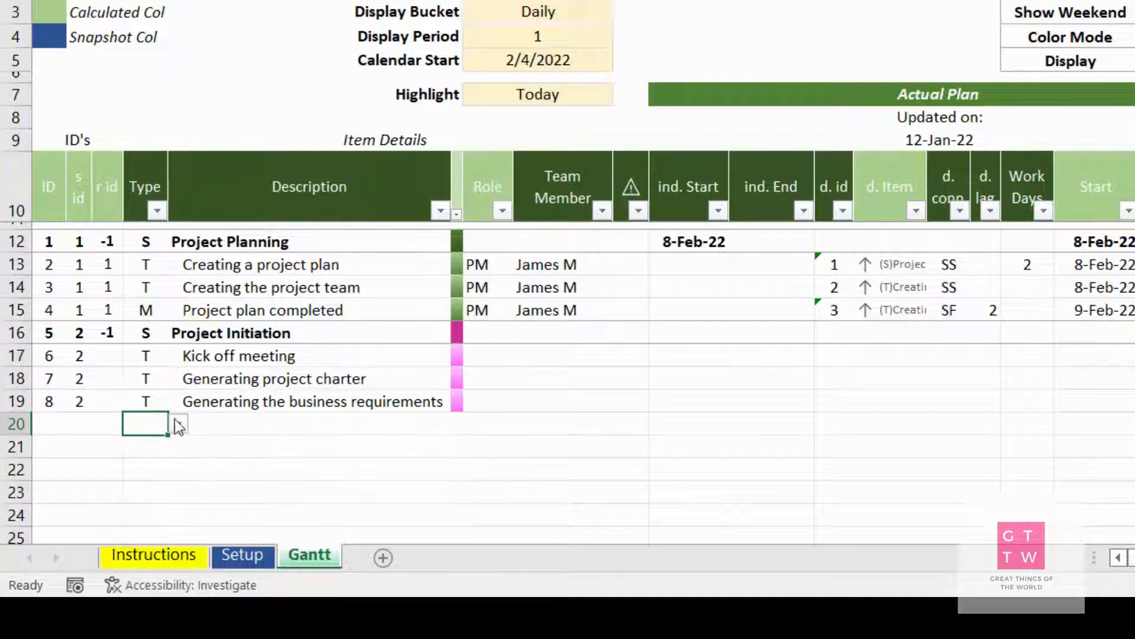
pyautogui.click(177, 423)
pyautogui.press('Escape')
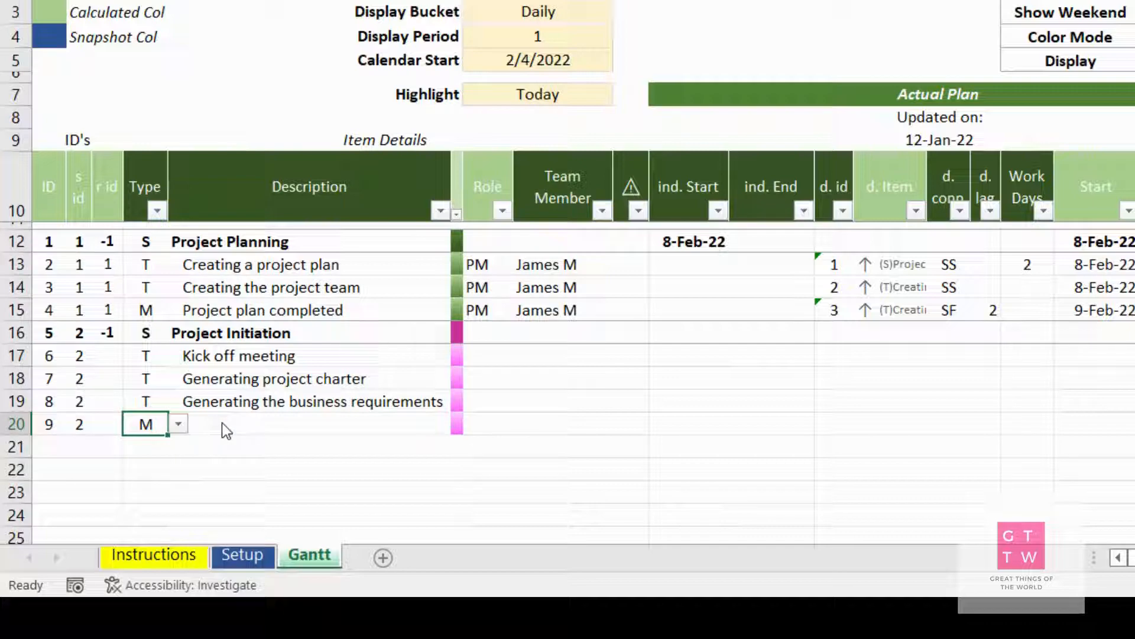
pyautogui.click(223, 422)
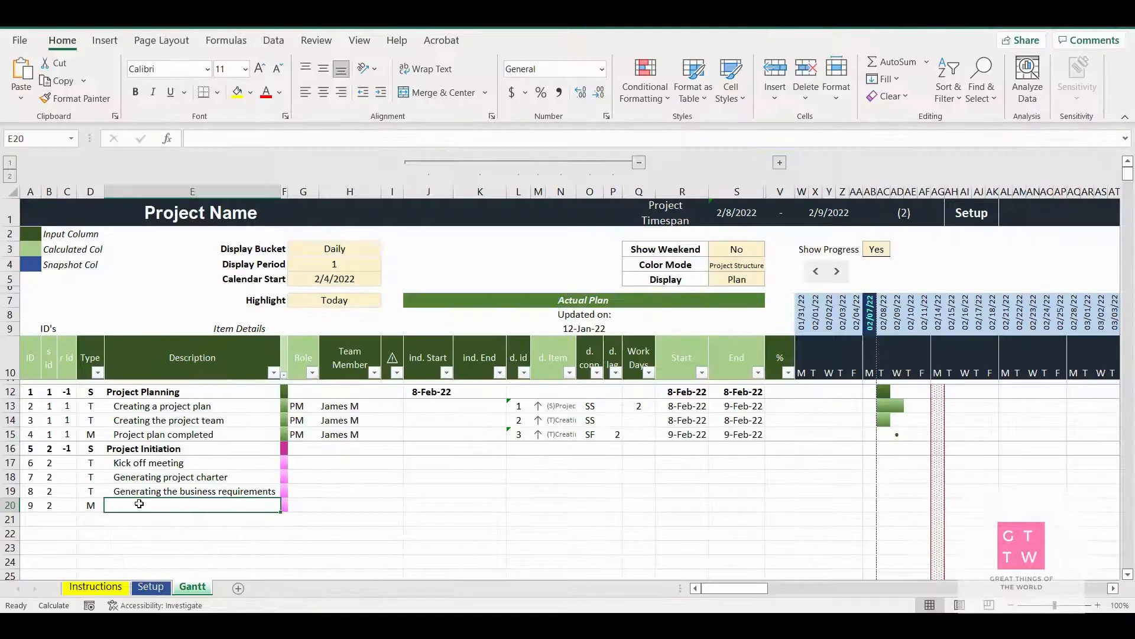
pyautogui.write('P')
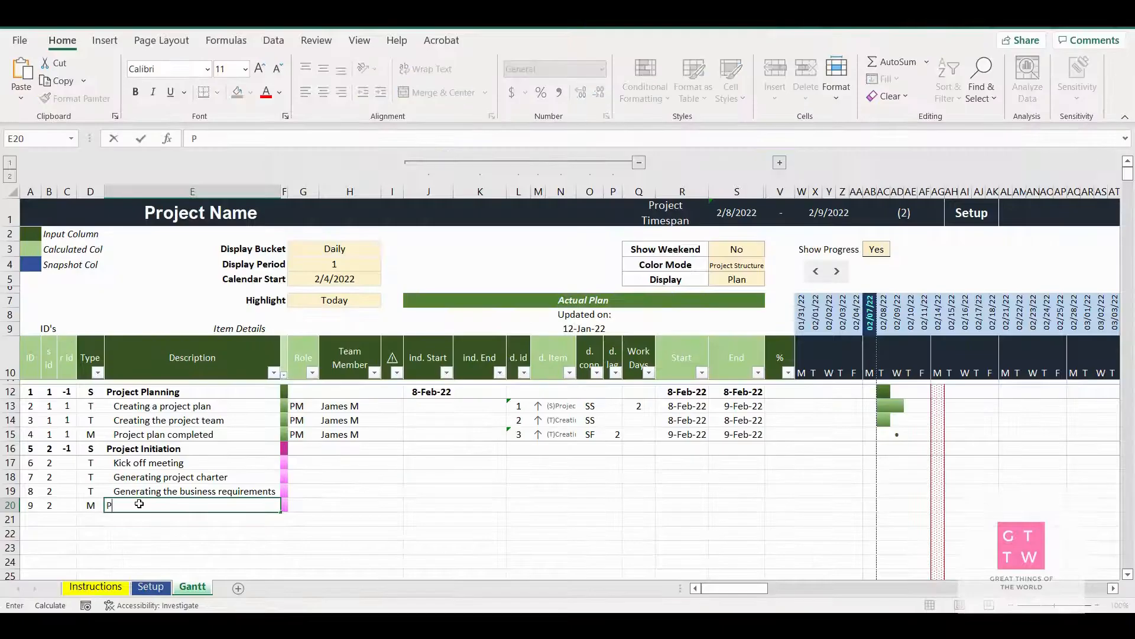
pyautogui.write('roject I')
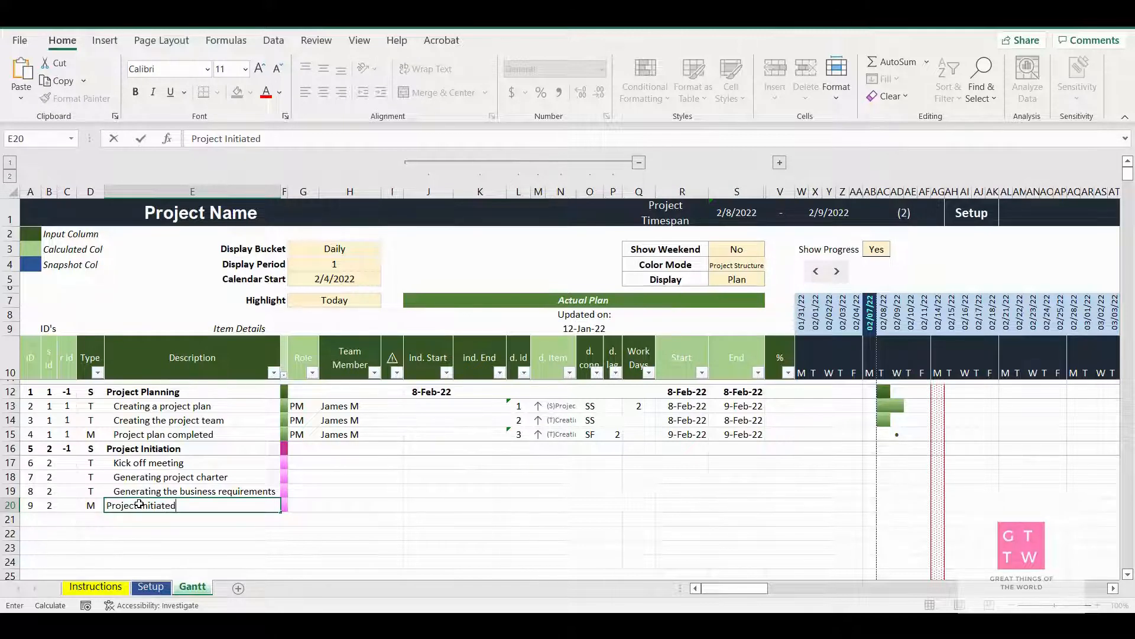
pyautogui.write('nitiated')
pyautogui.press('Tab')
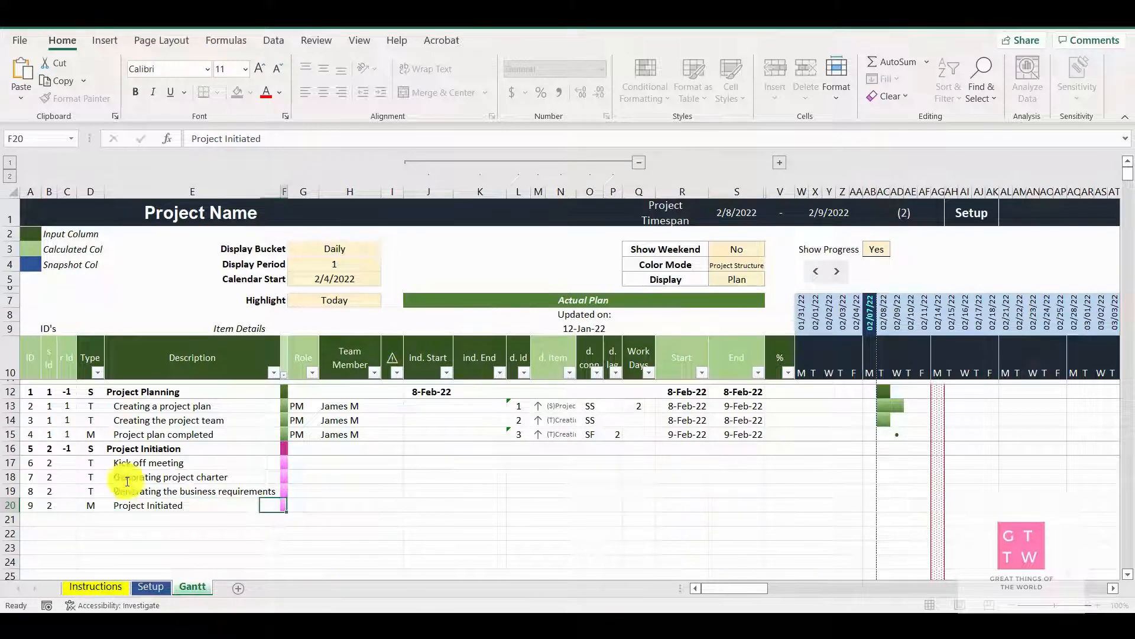
# Assign the first listed team member (PM) to "Kick off meeting" and the fourth listed (DJ) to "Generating project charter"
pyautogui.click(308, 462)
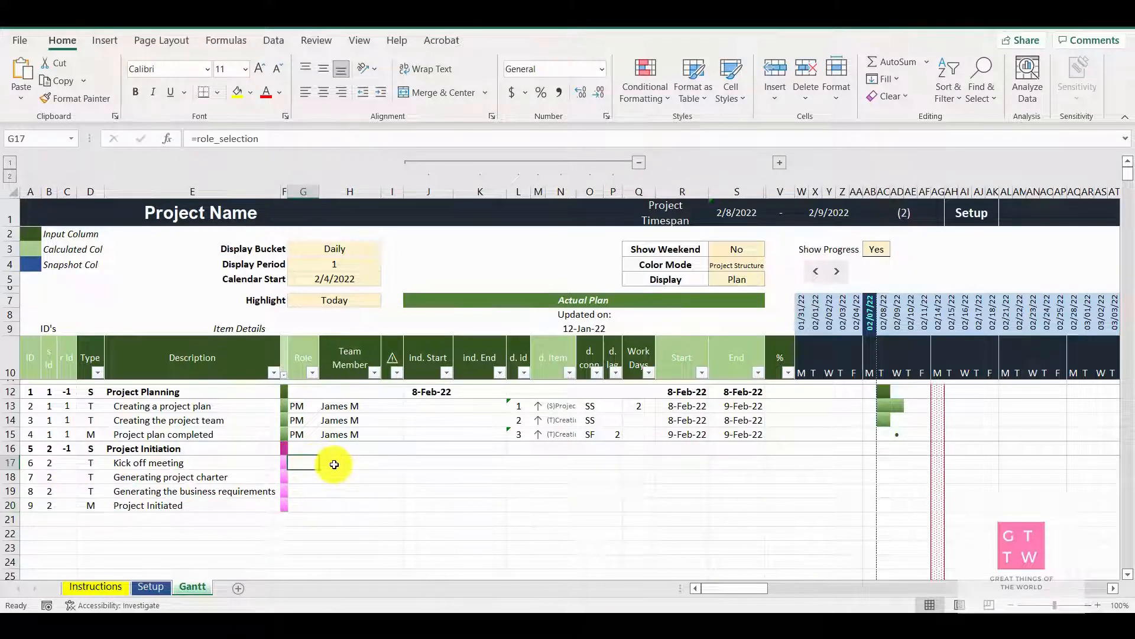
pyautogui.click(375, 462)
pyautogui.click(388, 462)
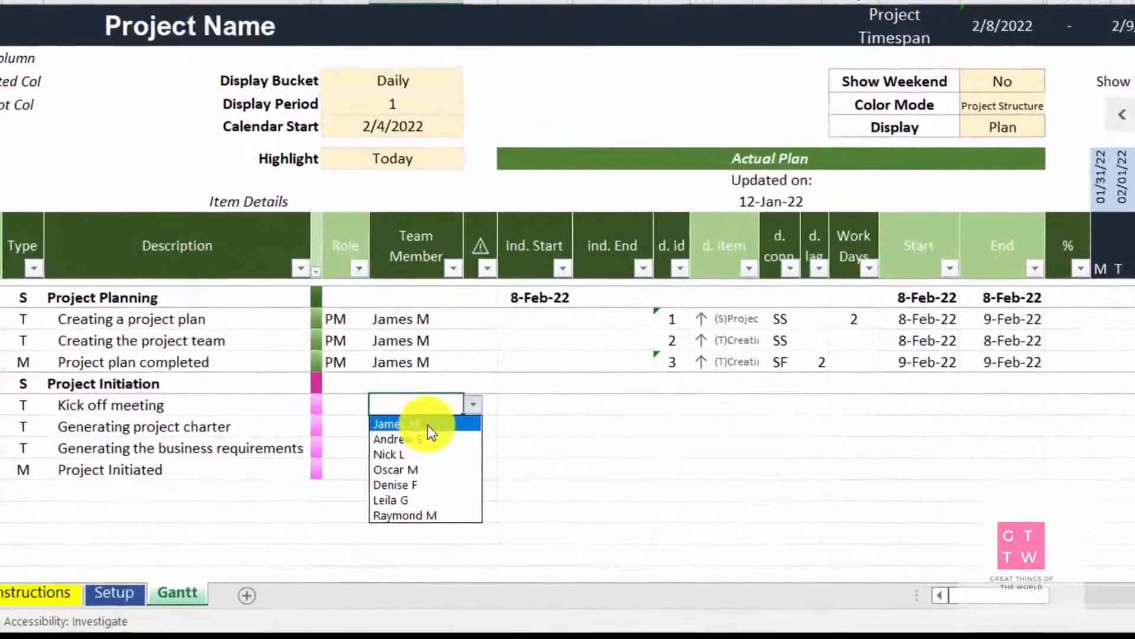
pyautogui.click(393, 449)
pyautogui.click(384, 450)
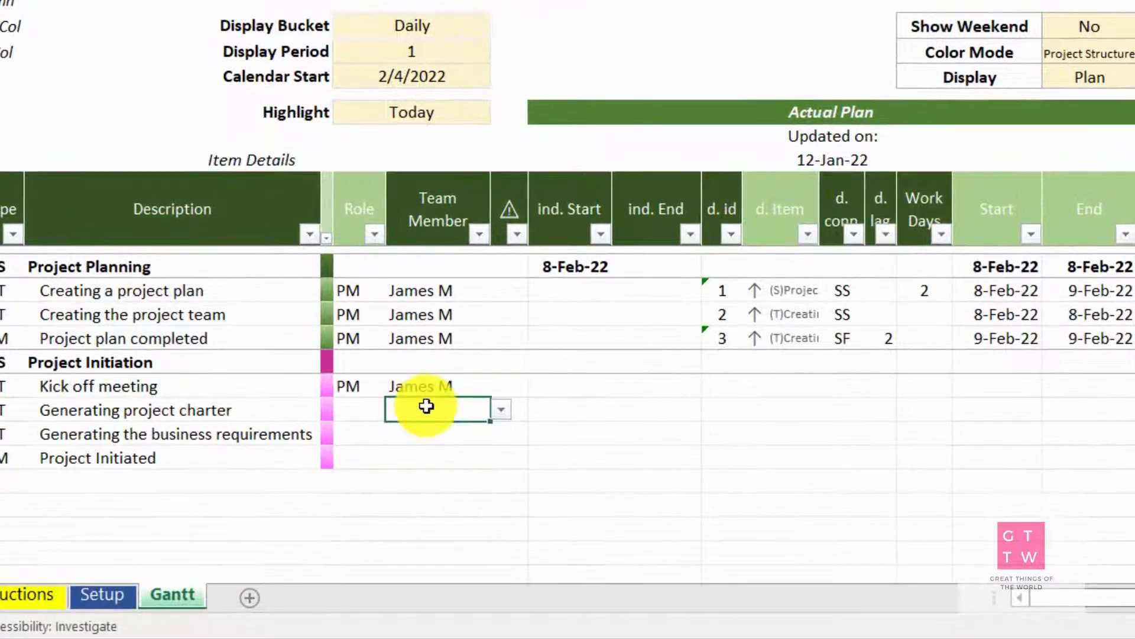
pyautogui.click(500, 411)
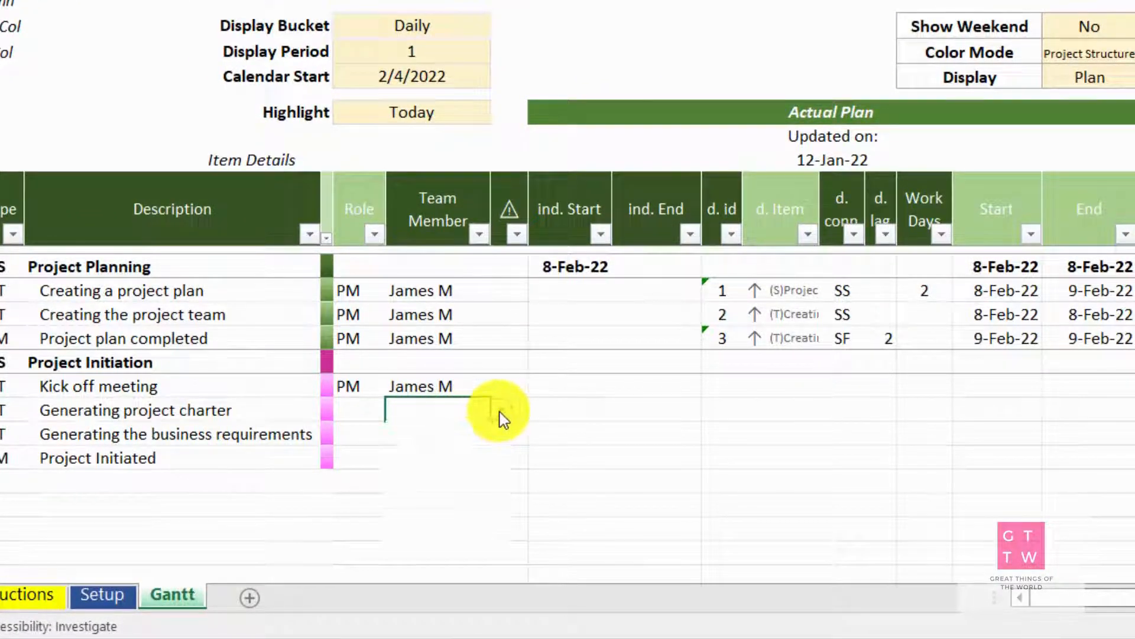
pyautogui.click(432, 481)
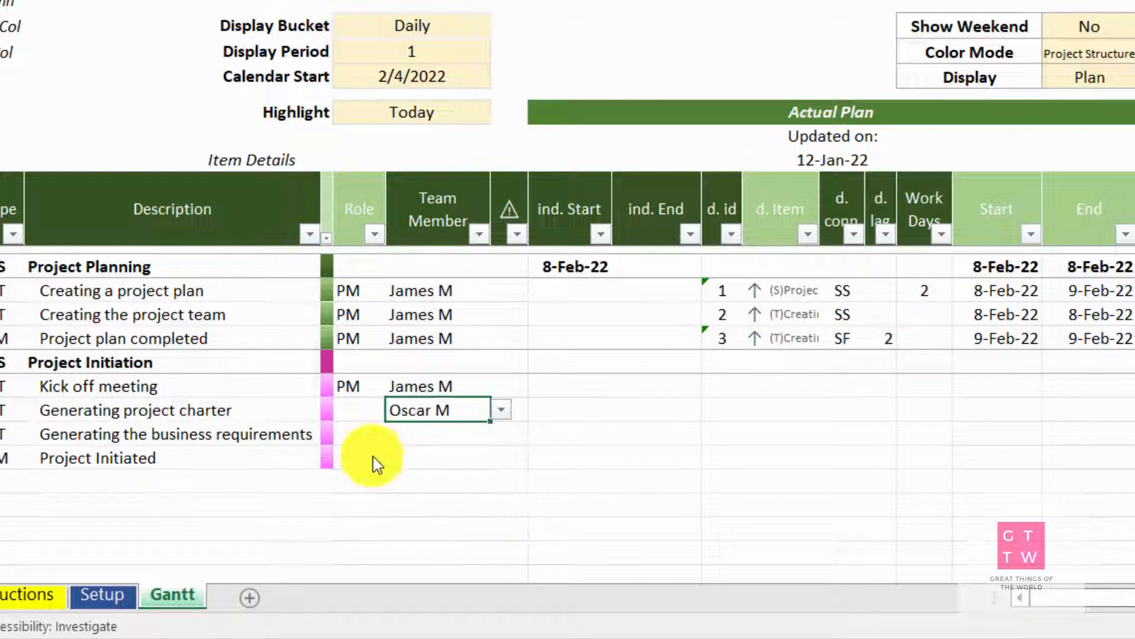
# Assign the third listed team member (FA) to "Generating the business requirements" and view the member choices for "Project Initiated"
pyautogui.click(444, 434)
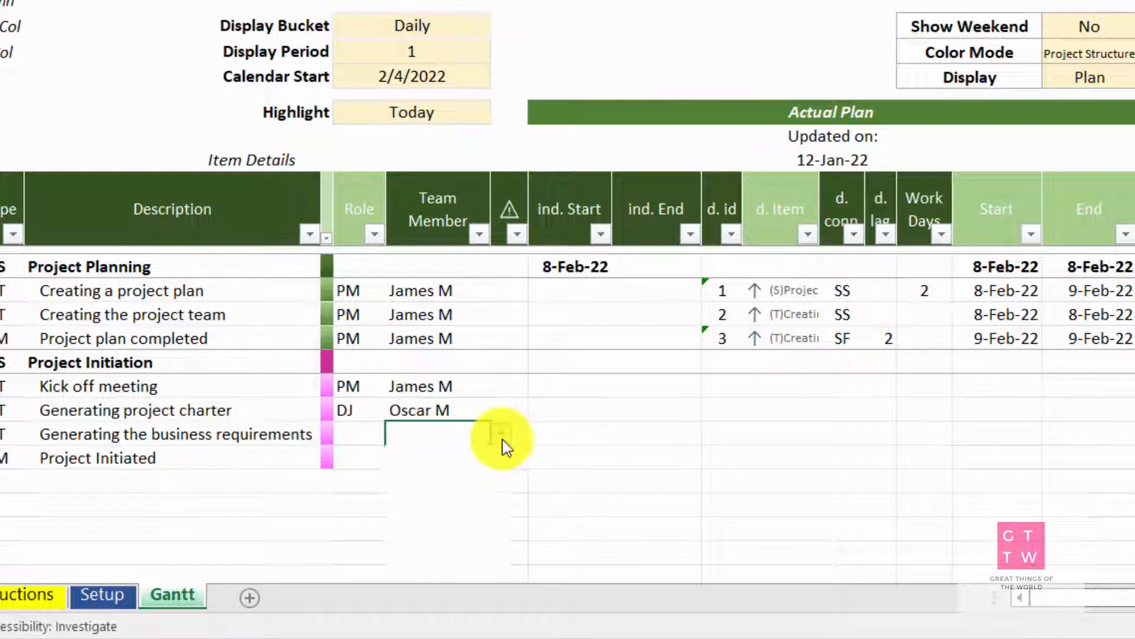
pyautogui.click(501, 433)
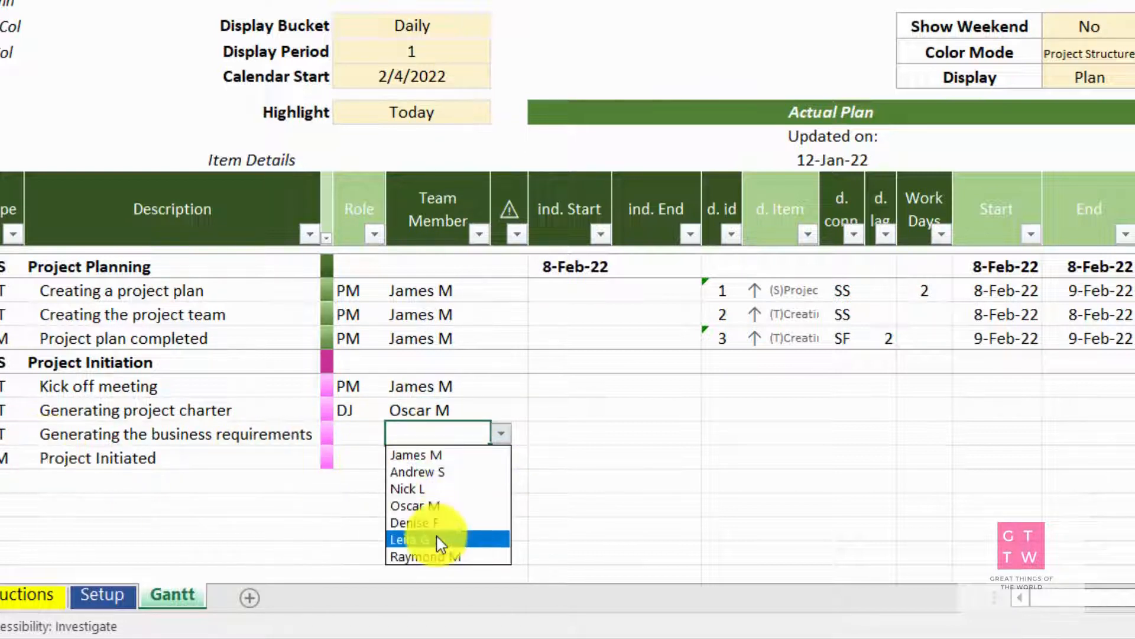
pyautogui.click(426, 507)
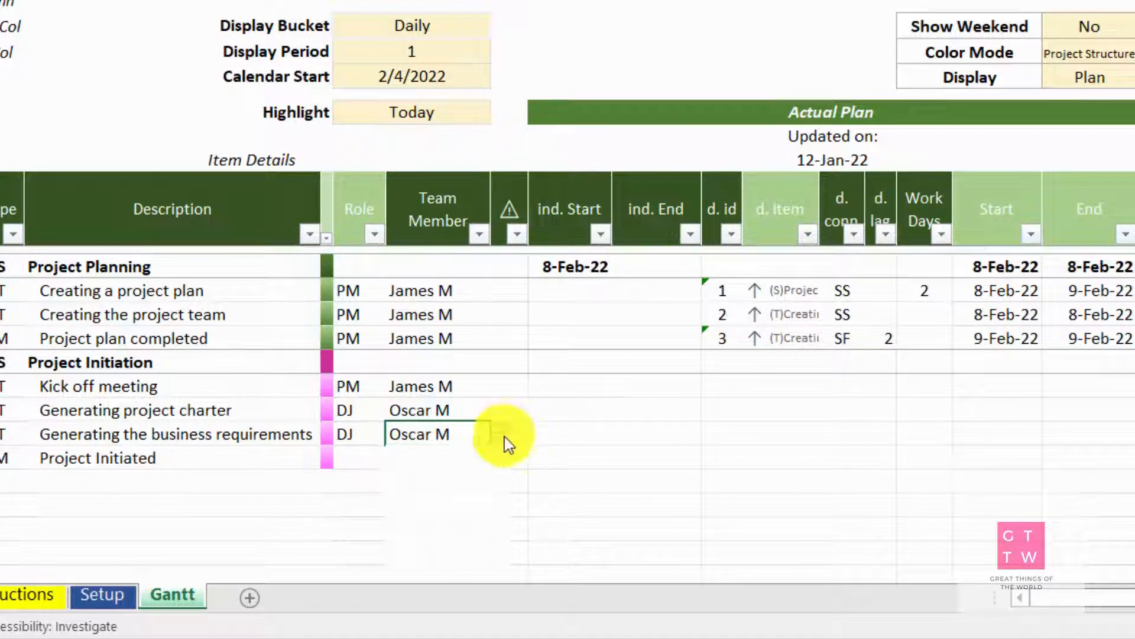
pyautogui.click(501, 434)
pyautogui.click(427, 488)
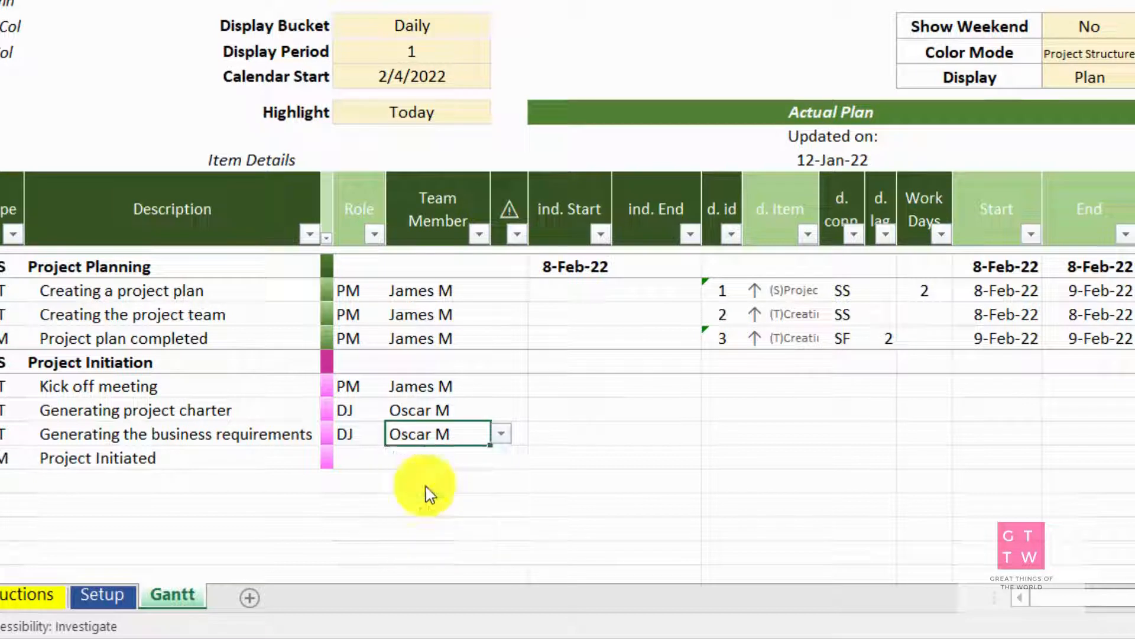
pyautogui.click(422, 460)
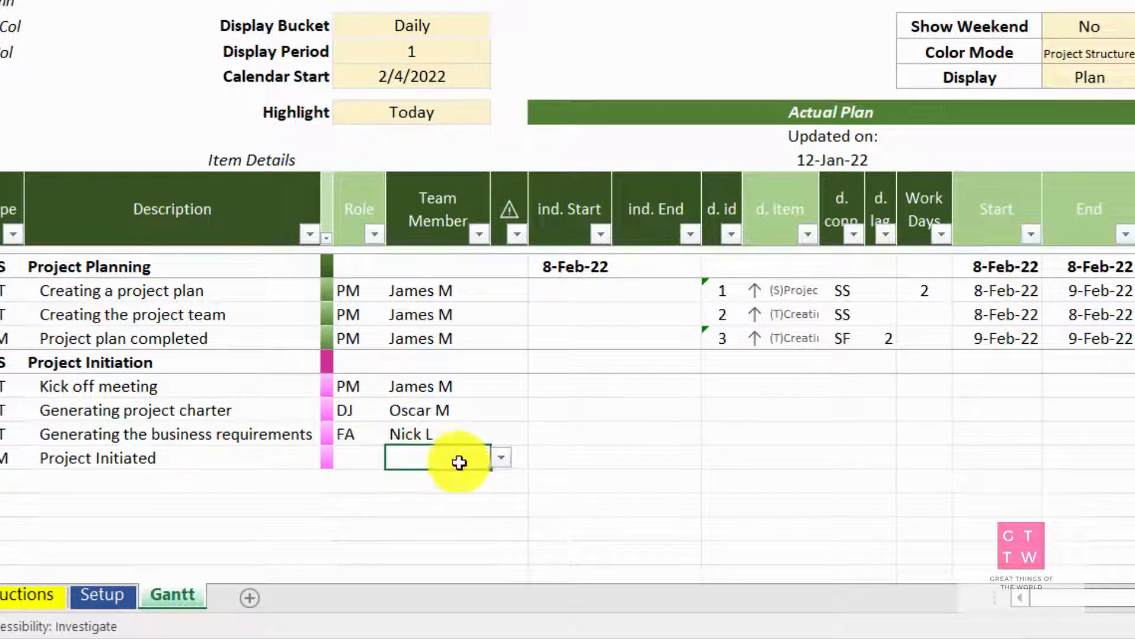
pyautogui.click(500, 467)
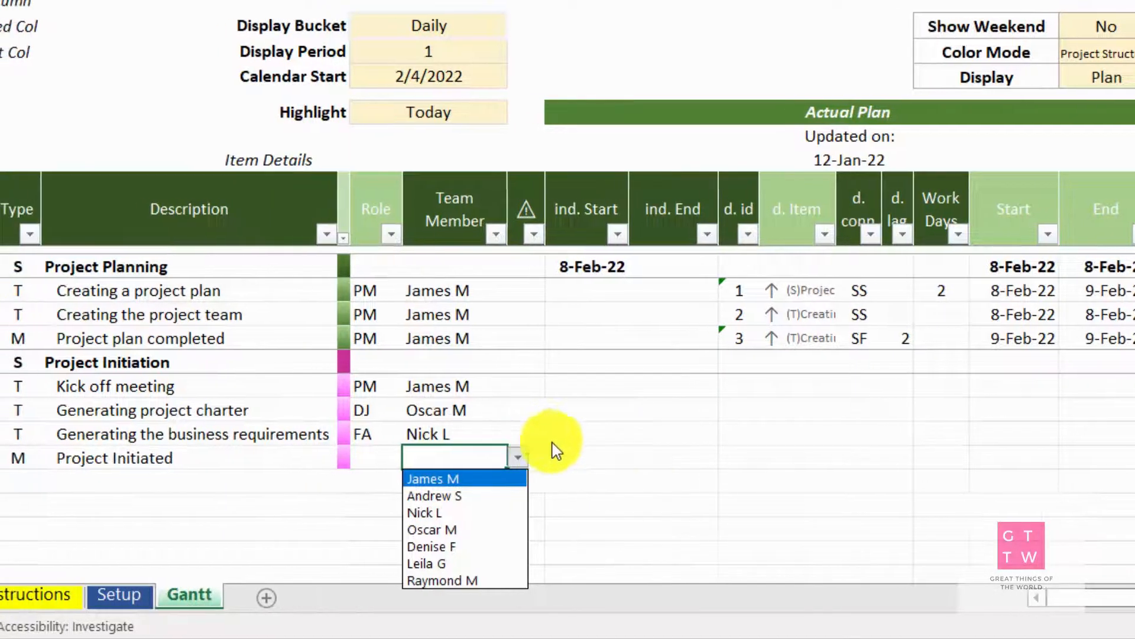
pyautogui.press('Escape')
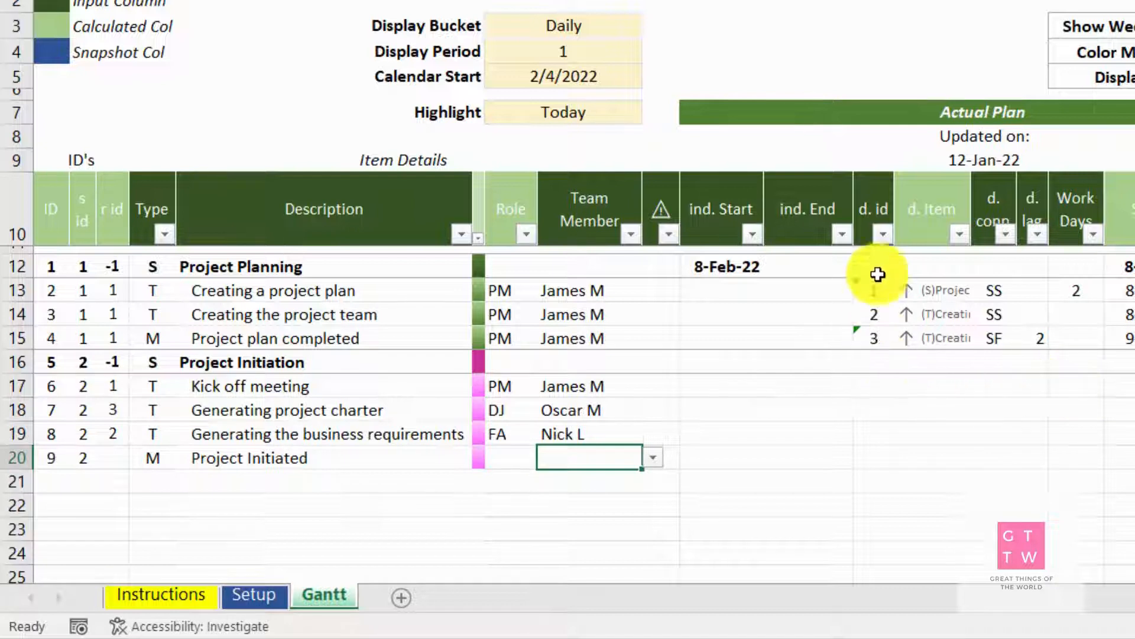
# Link the dependency IDs of "Kick off meeting" and the Project Initiation stage to the "Project plan completed" milestone's ID with =A15
pyautogui.click(866, 391)
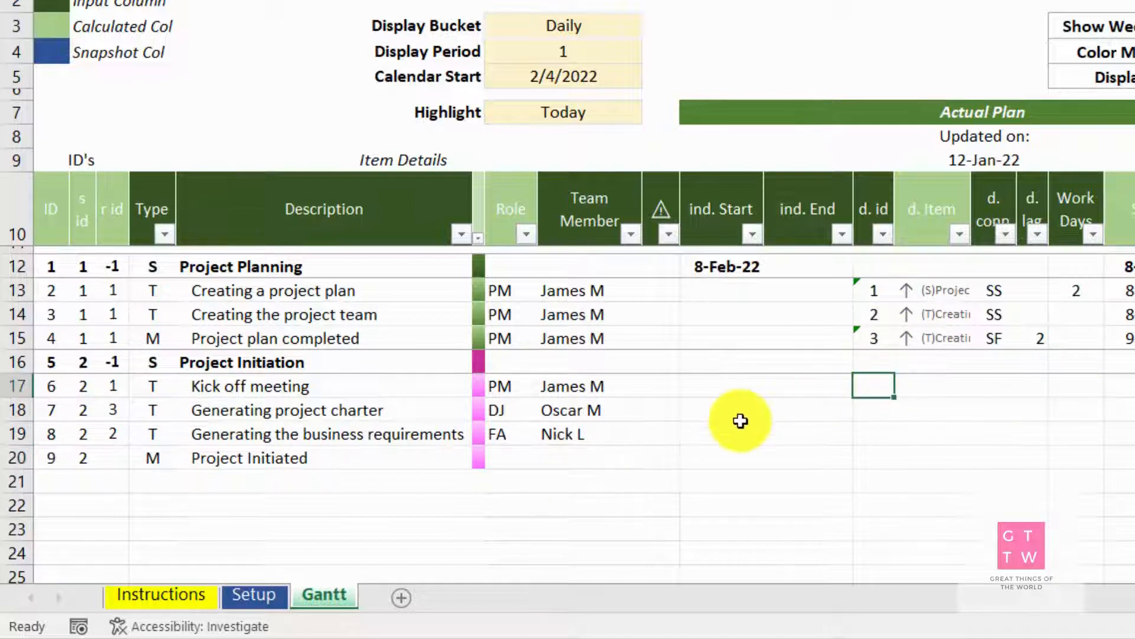
pyautogui.press('F2')
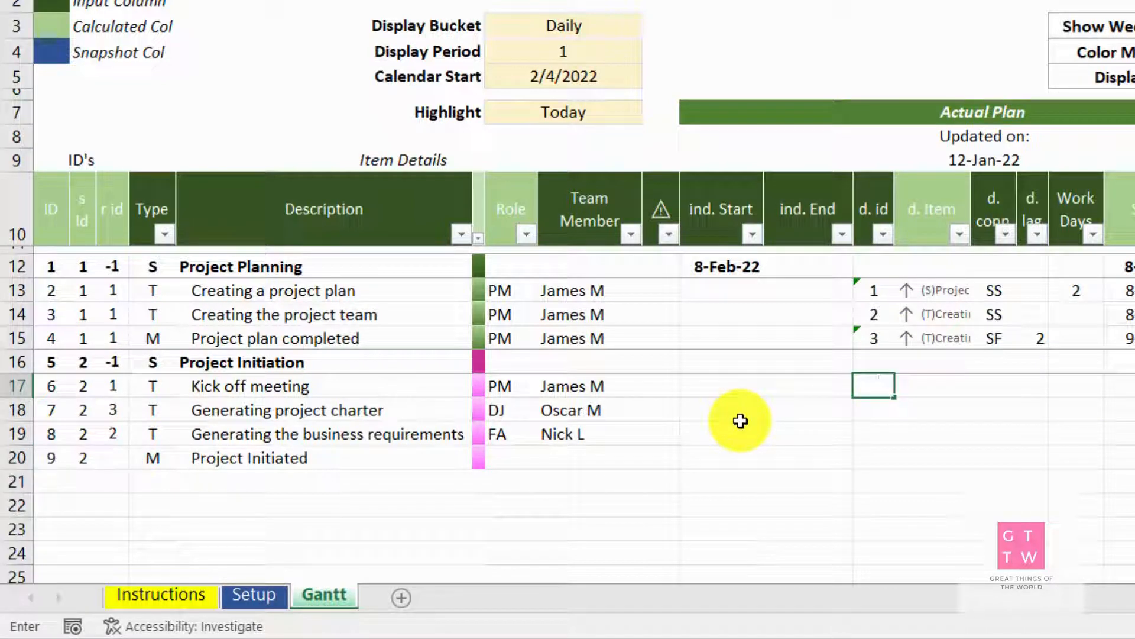
pyautogui.click(52, 341)
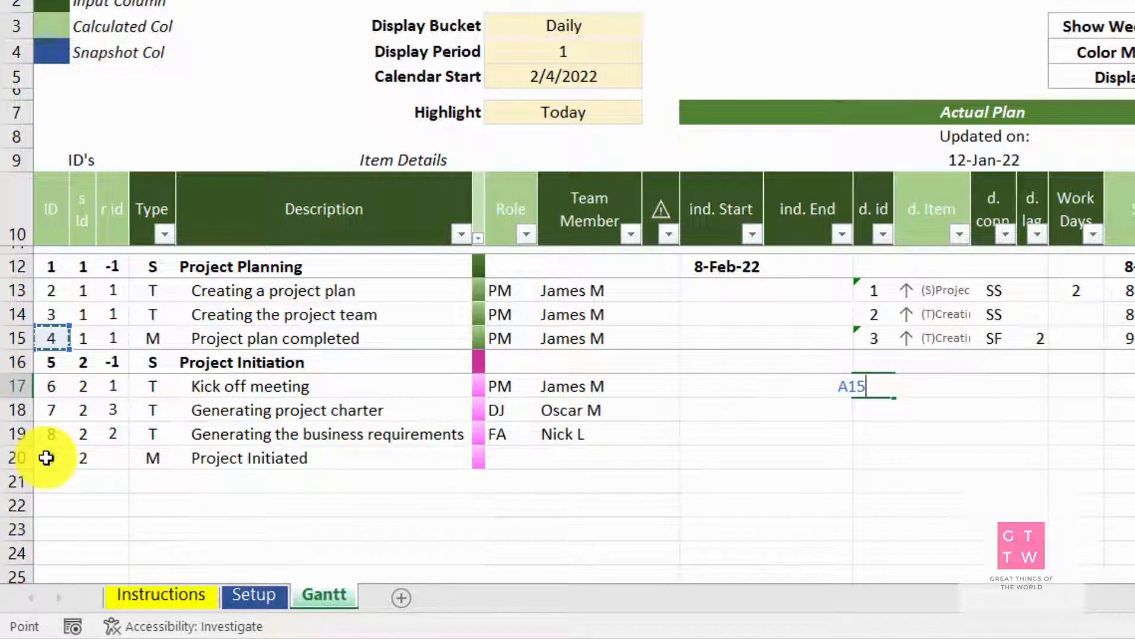
pyautogui.press('Return')
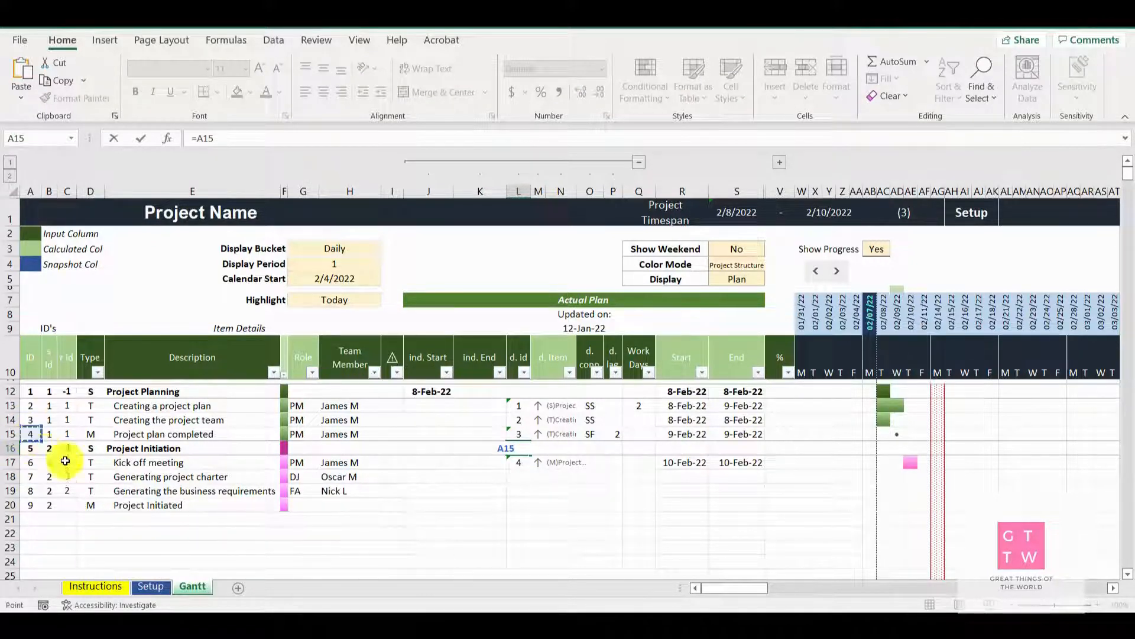
pyautogui.press('Return')
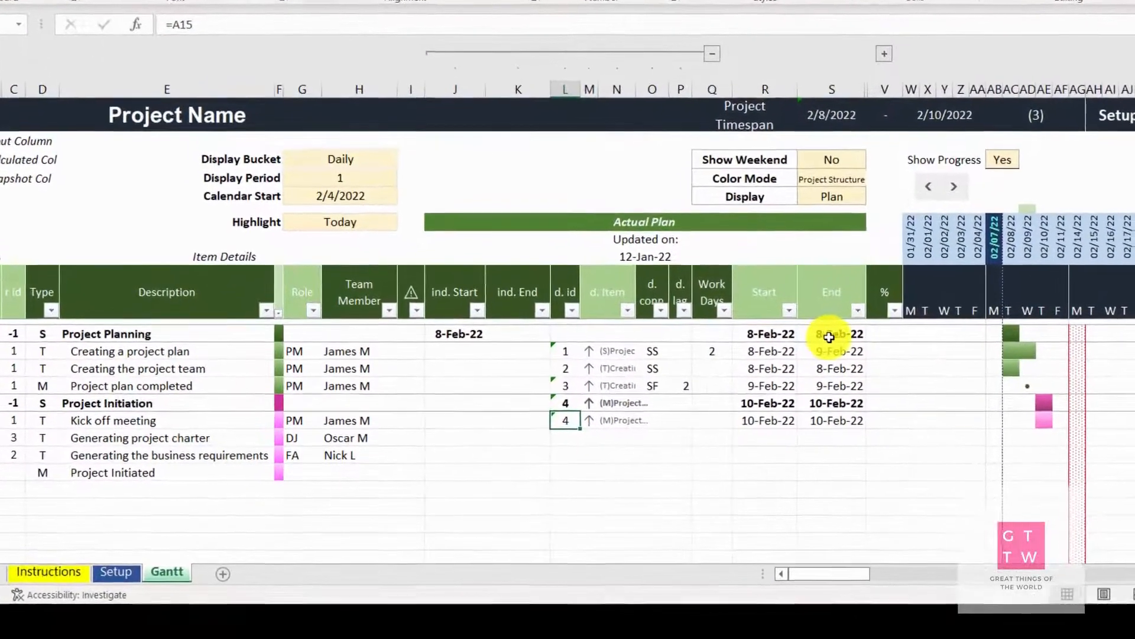
# Set the work days of "Creating the project team" to 4 and check the "Project plan completed" milestone's marker on the chart
pyautogui.click(751, 383)
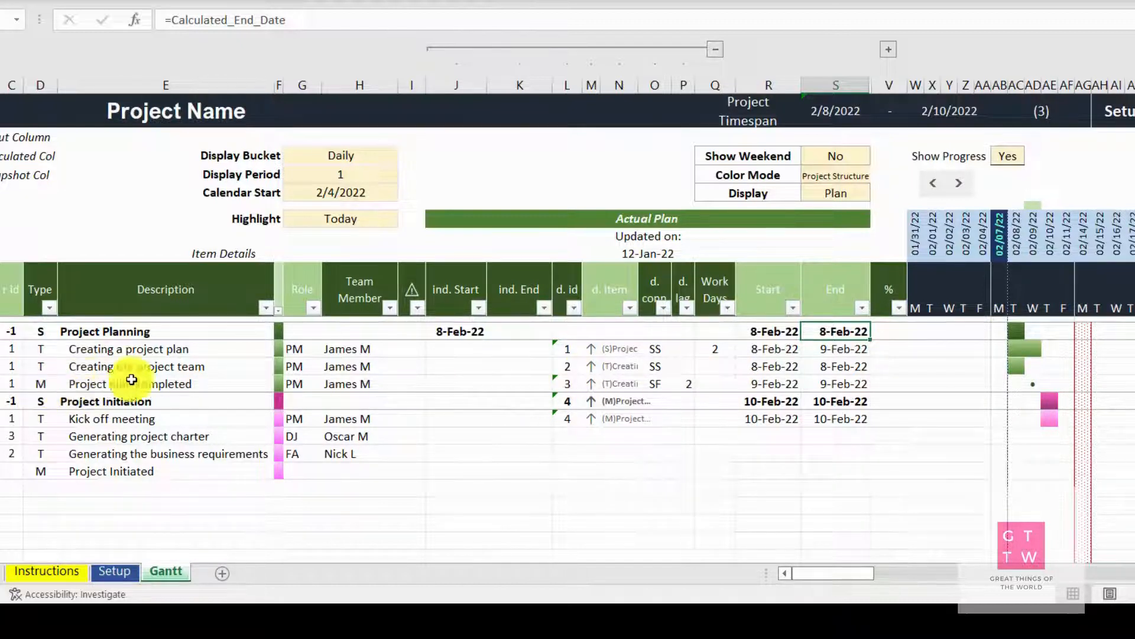
pyautogui.click(722, 366)
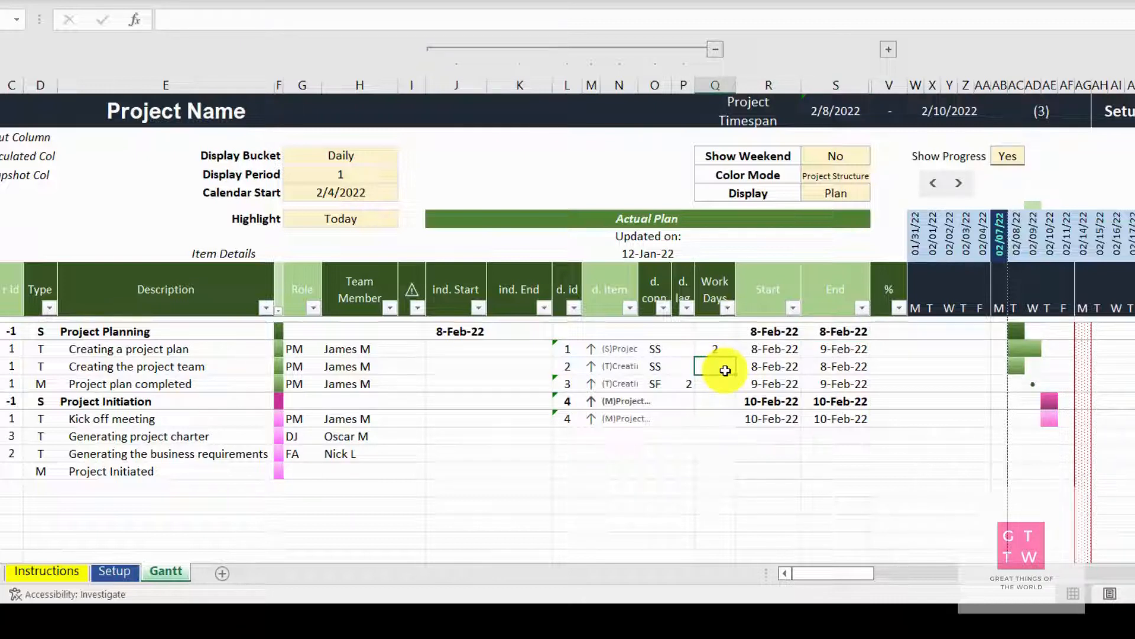
pyautogui.write('4')
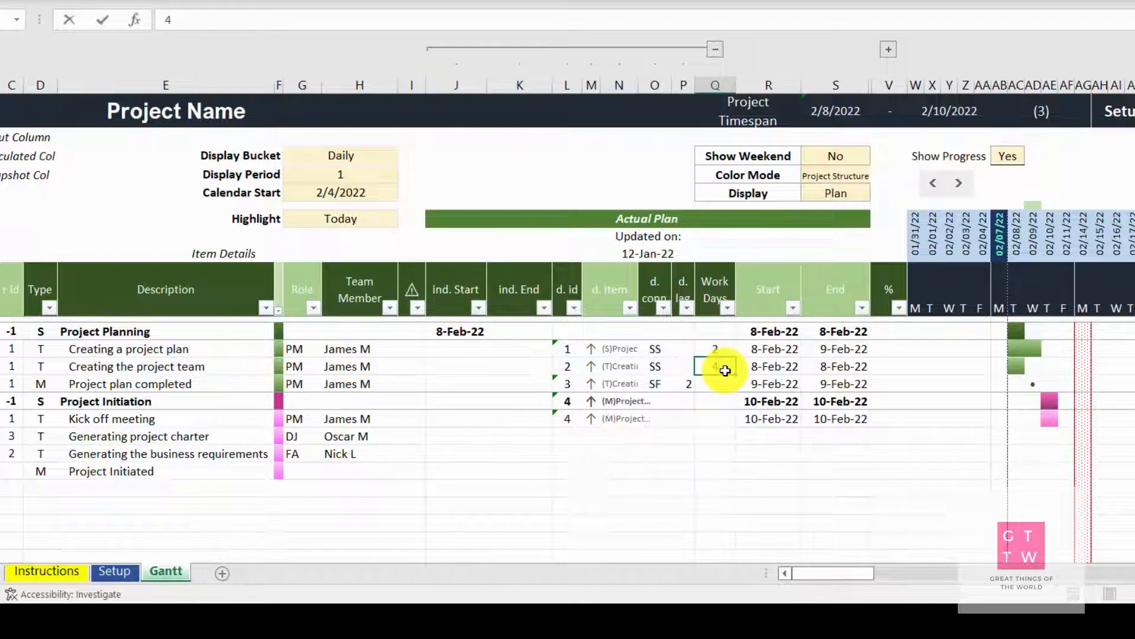
pyautogui.press('Return')
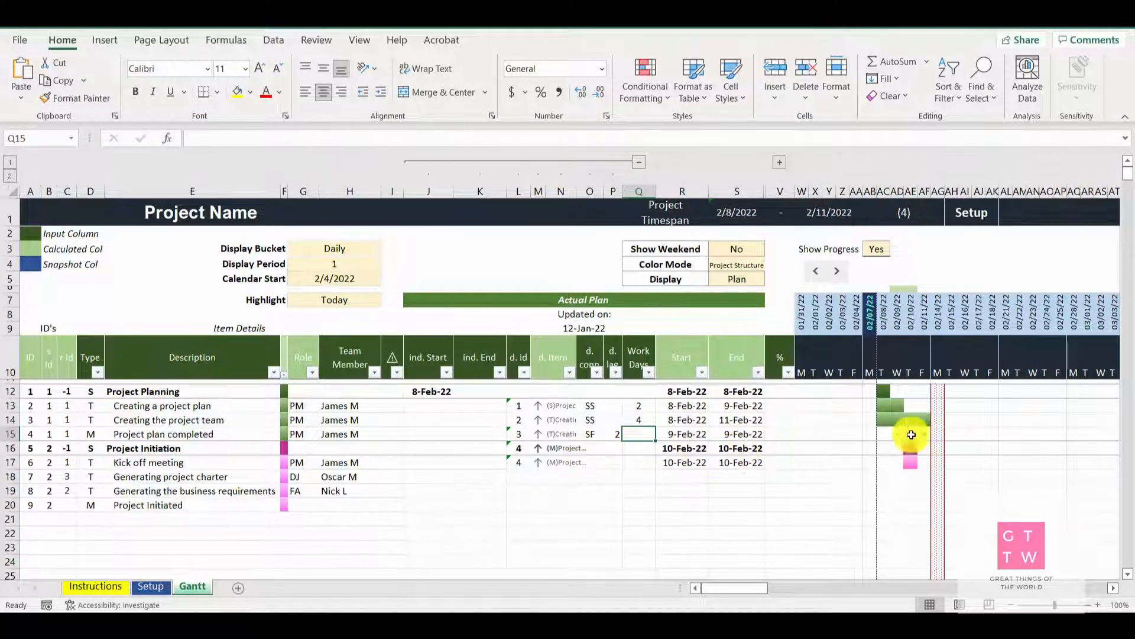
pyautogui.click(898, 434)
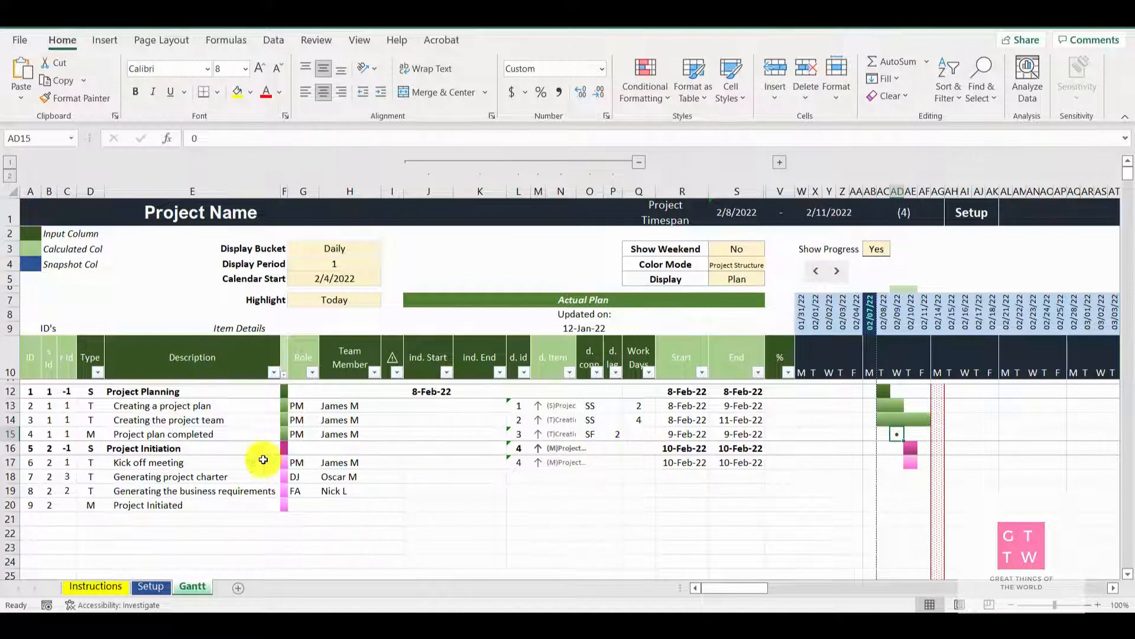
# Try the "Project plan completed" milestone without its dependency lag, and restore the lag of 2
pyautogui.click(617, 436)
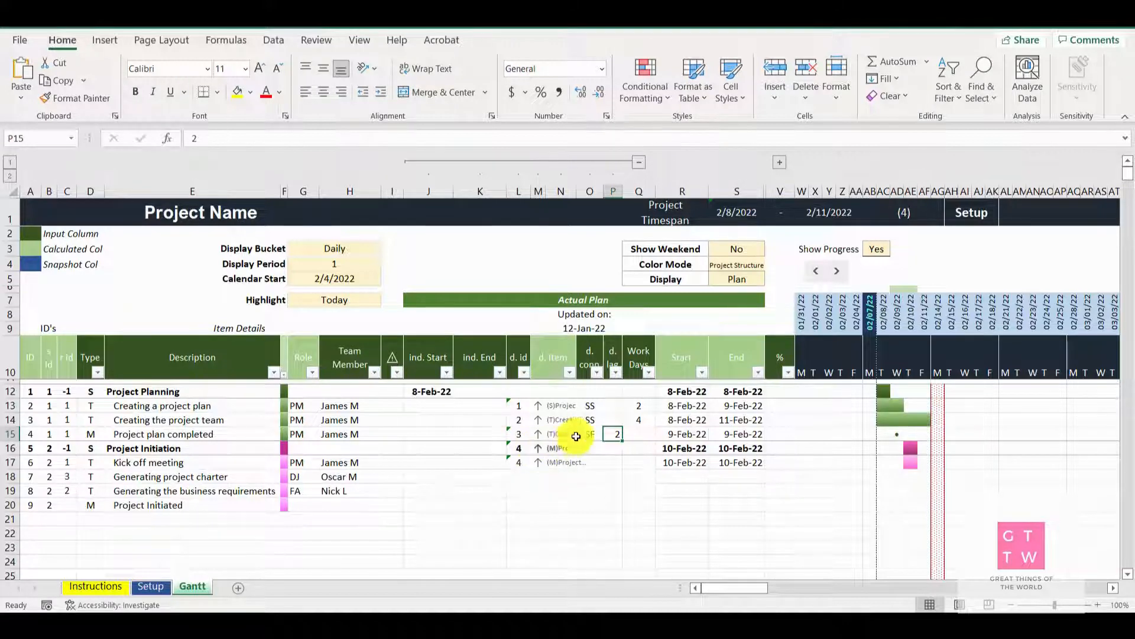
pyautogui.click(517, 434)
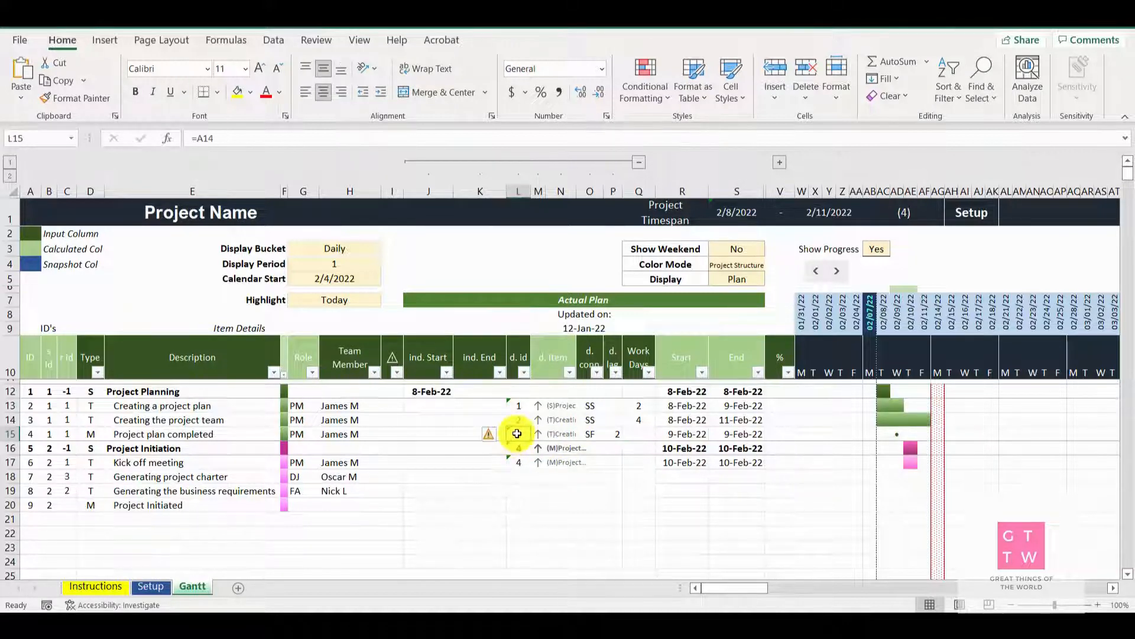
pyautogui.click(615, 434)
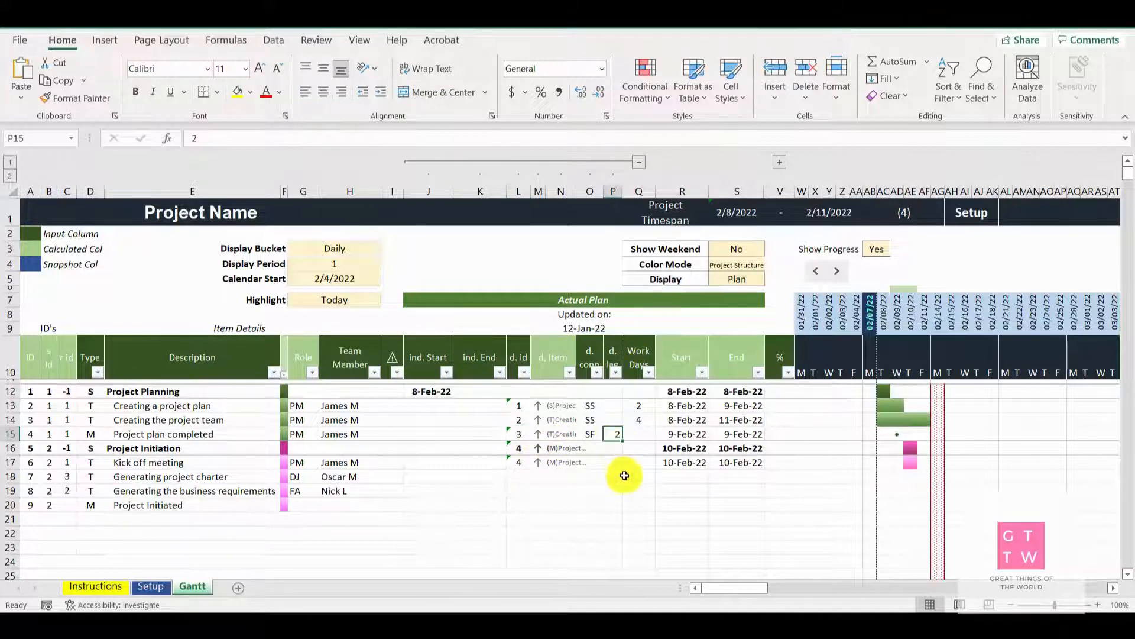
pyautogui.press('BackSpace')
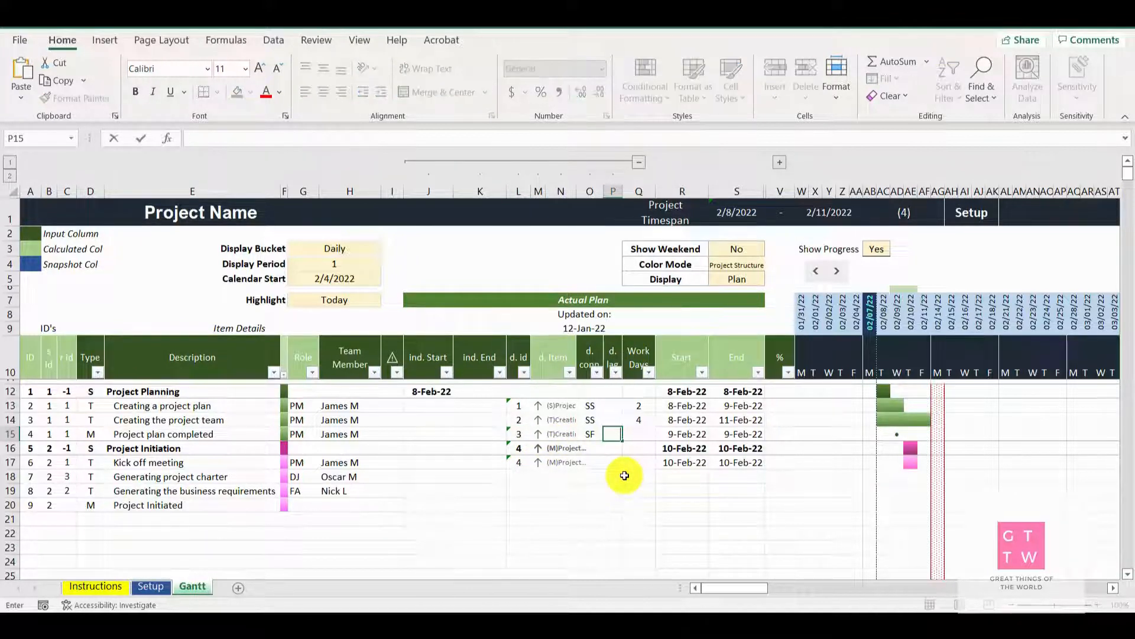
pyautogui.press('Tab')
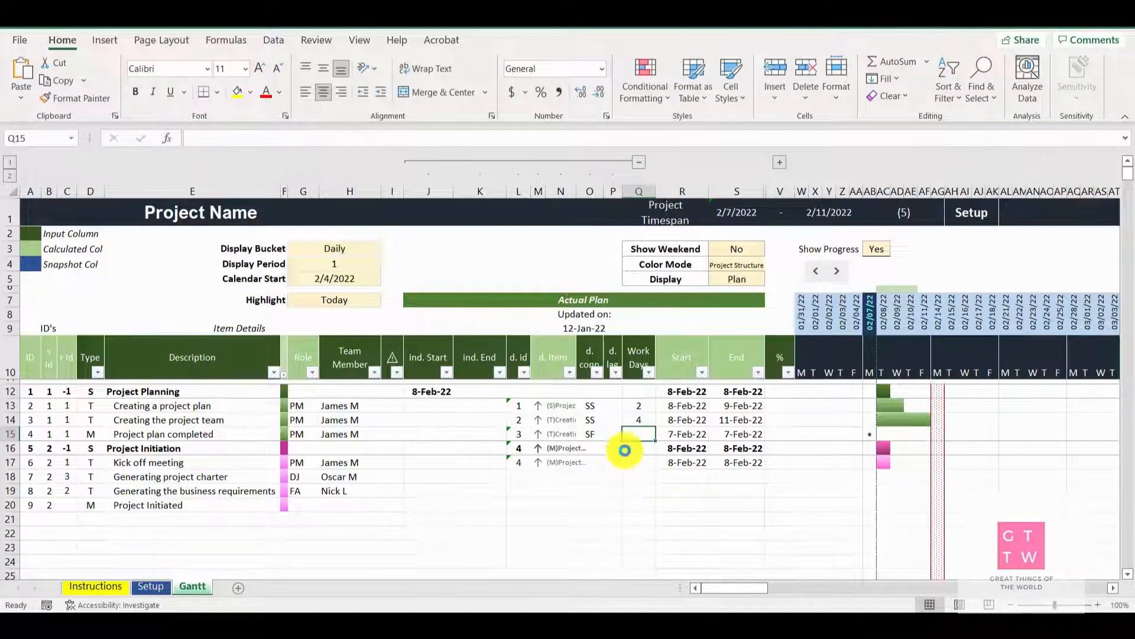
pyautogui.click(613, 434)
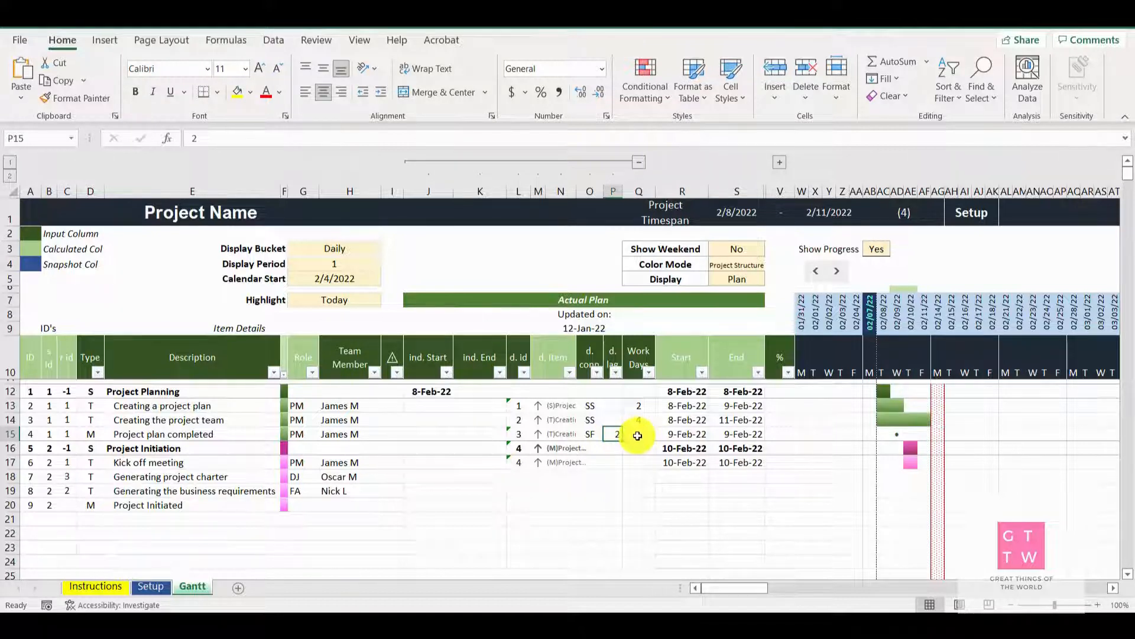
# Clear the lag of "Project plan completed" and try the FS, SS, FF and SF dependency connections on it
pyautogui.click(637, 436)
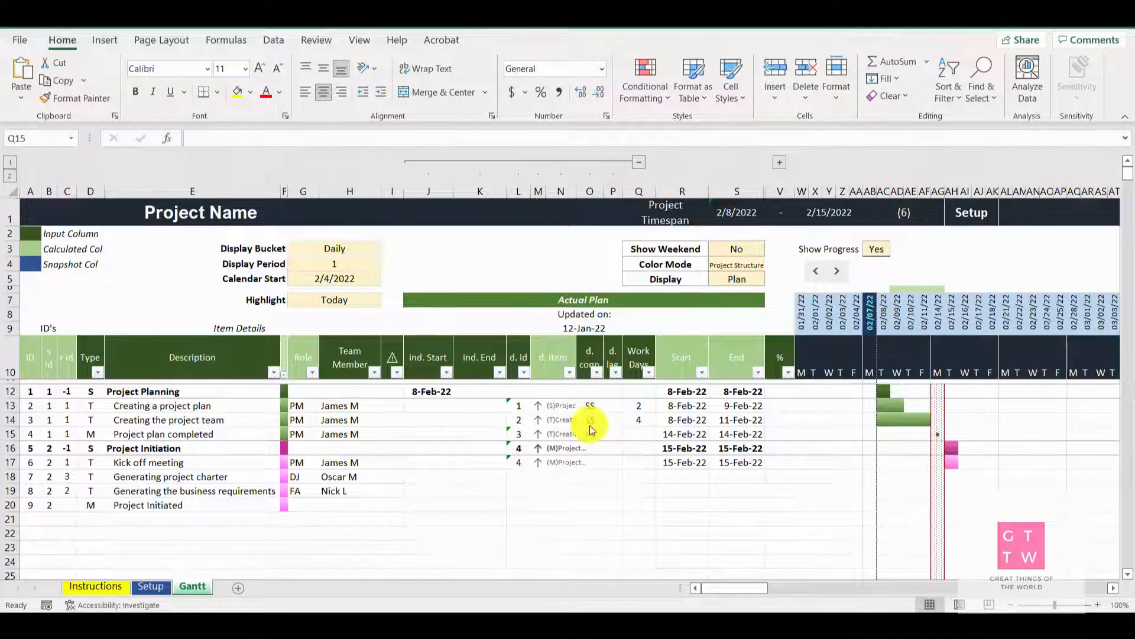
pyautogui.click(584, 434)
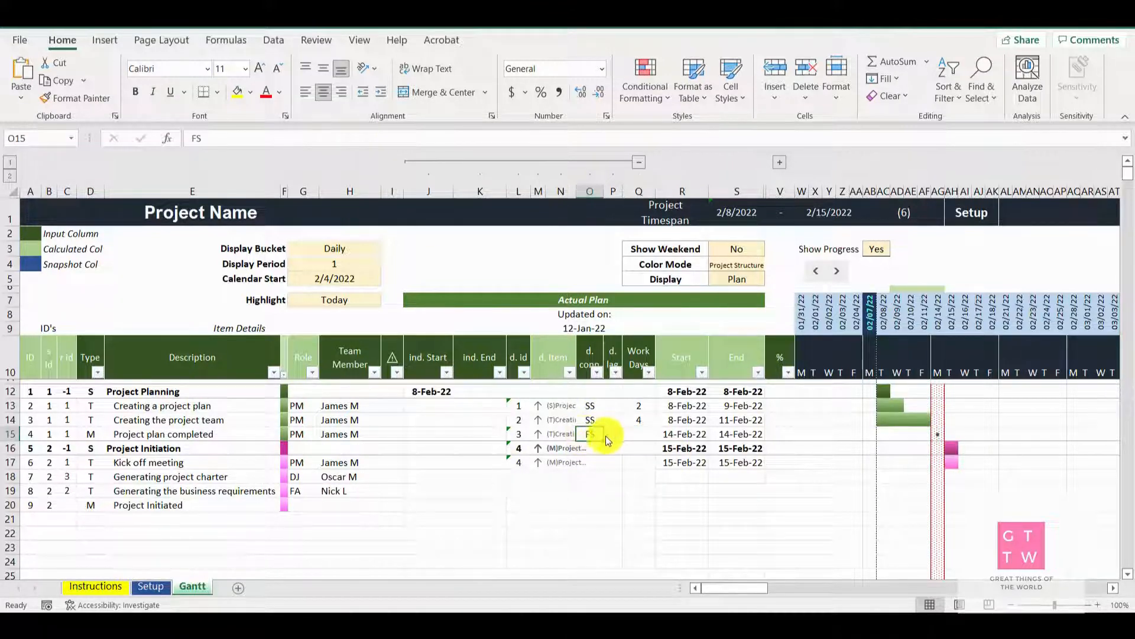
pyautogui.click(609, 435)
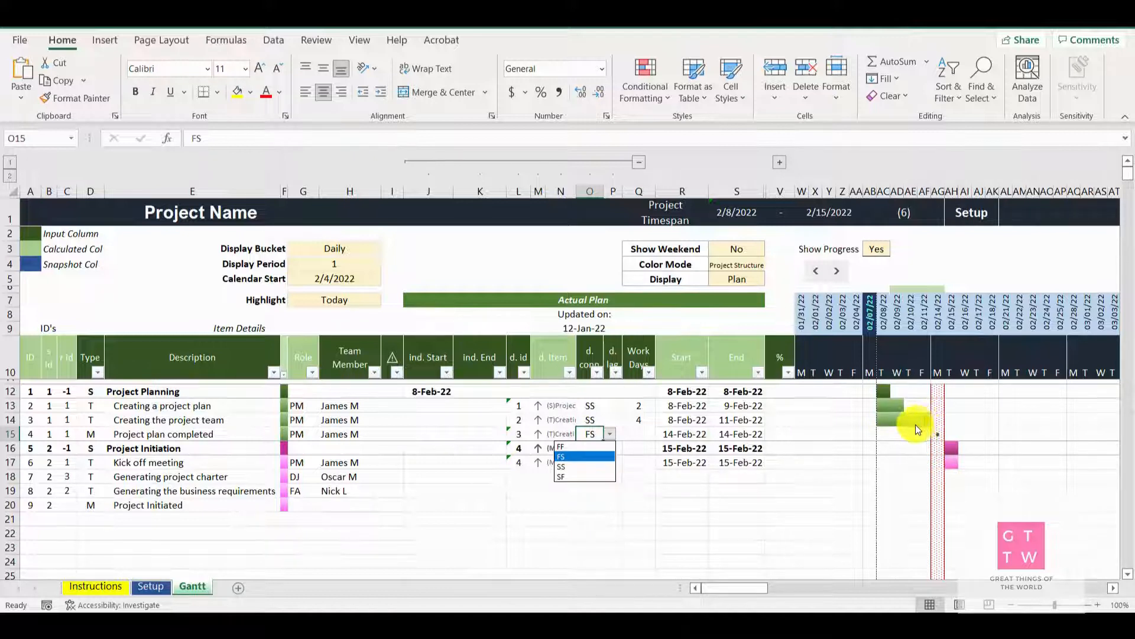
pyautogui.click(564, 461)
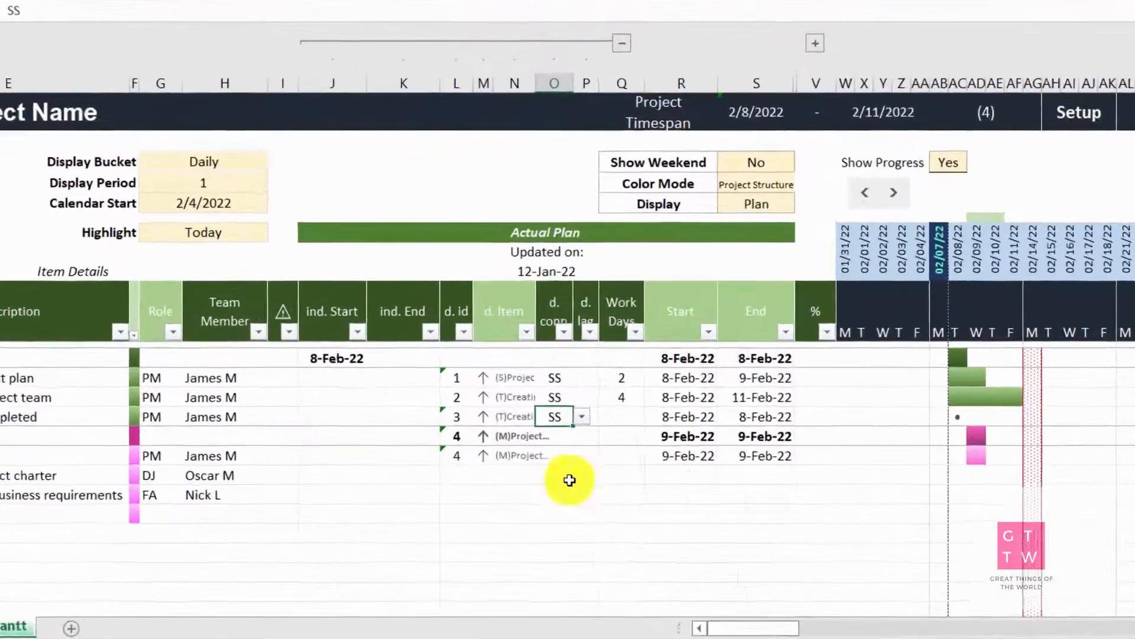
pyautogui.click(582, 416)
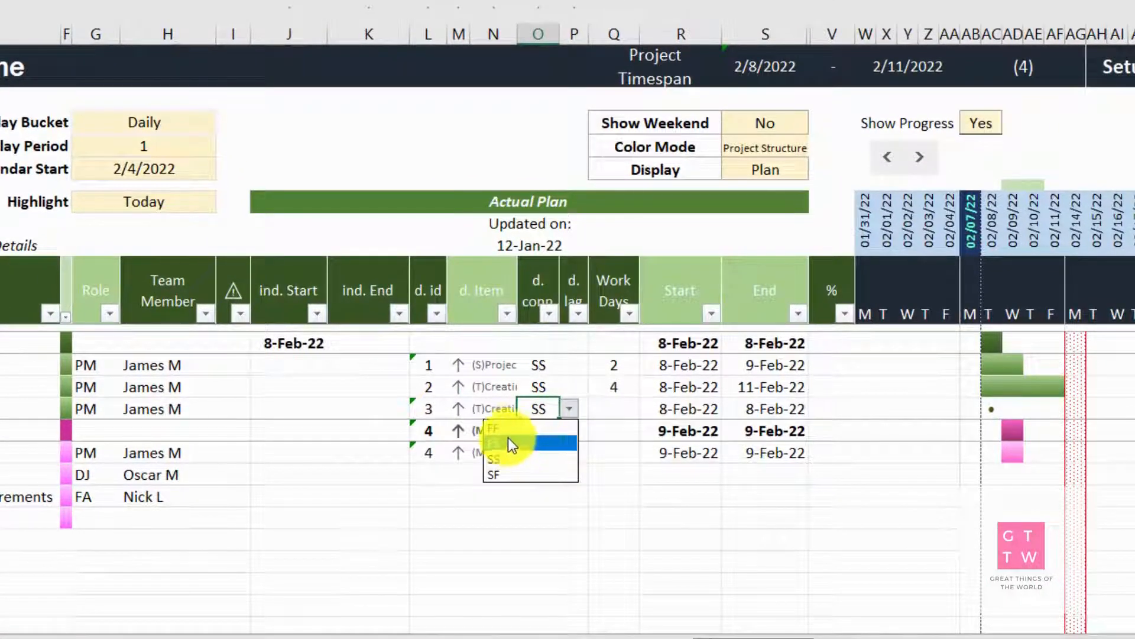
pyautogui.click(509, 430)
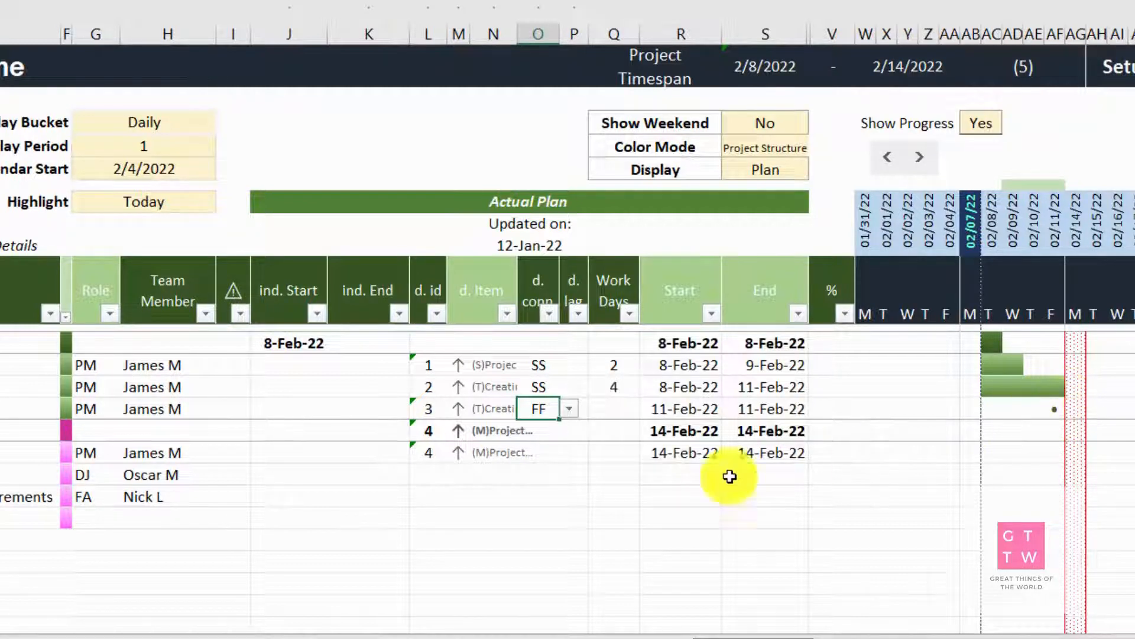
pyautogui.click(570, 409)
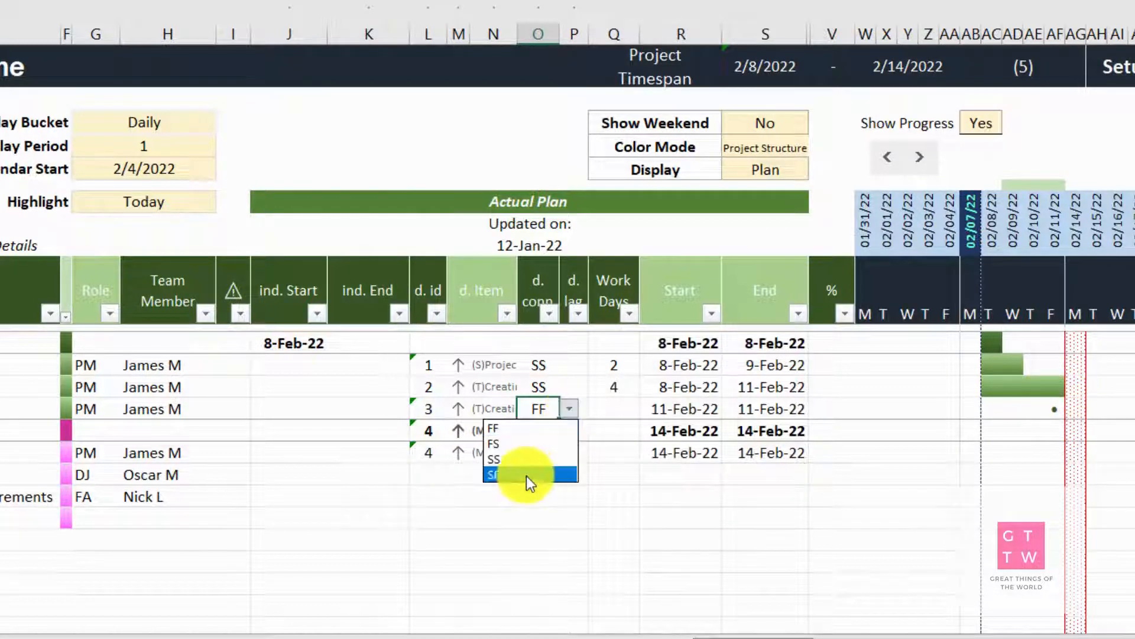
pyautogui.click(508, 474)
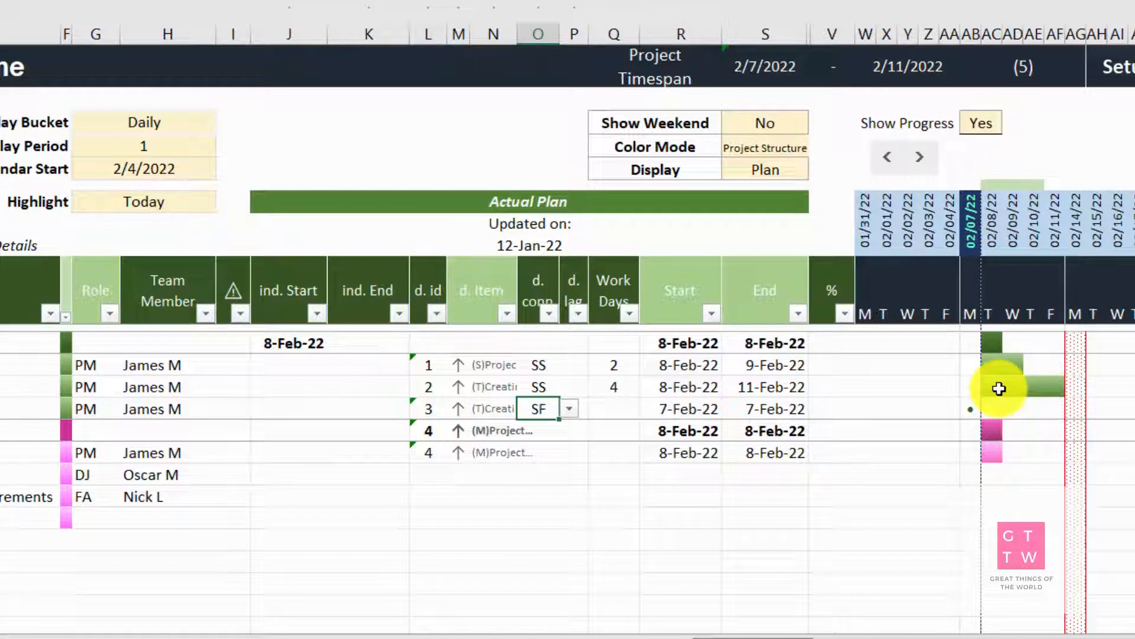
# Set the dependency connection of "Project plan completed" to FS with a lag of 1
pyautogui.click(569, 409)
pyautogui.click(509, 444)
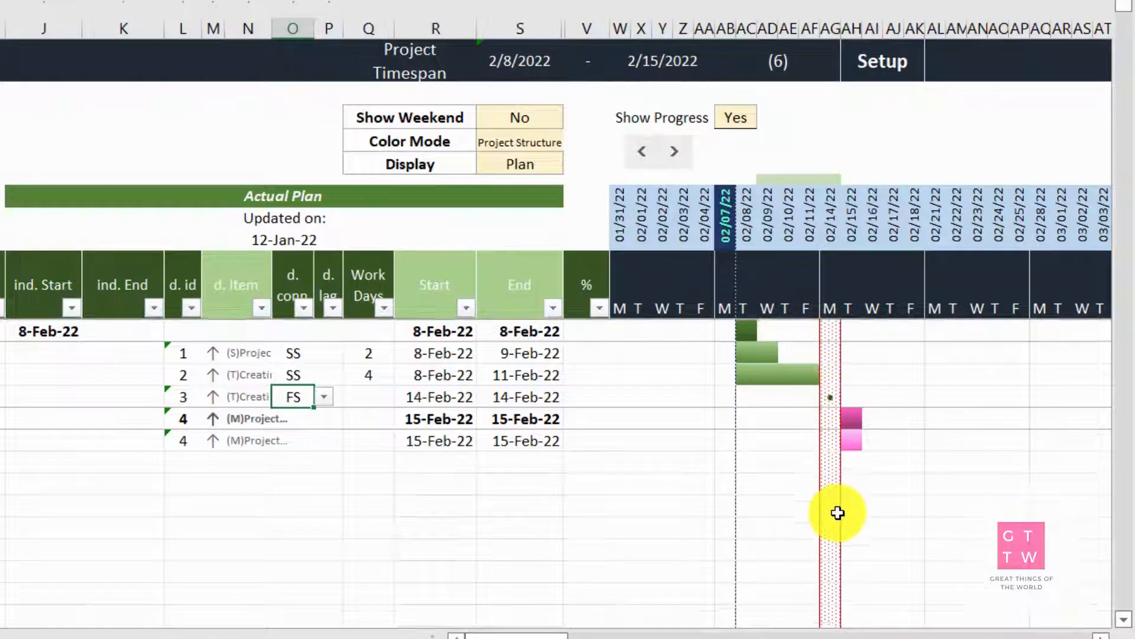
pyautogui.scroll(-2, 836, 512)
pyautogui.scroll(1, 838, 512)
pyautogui.scroll(1, 838, 512)
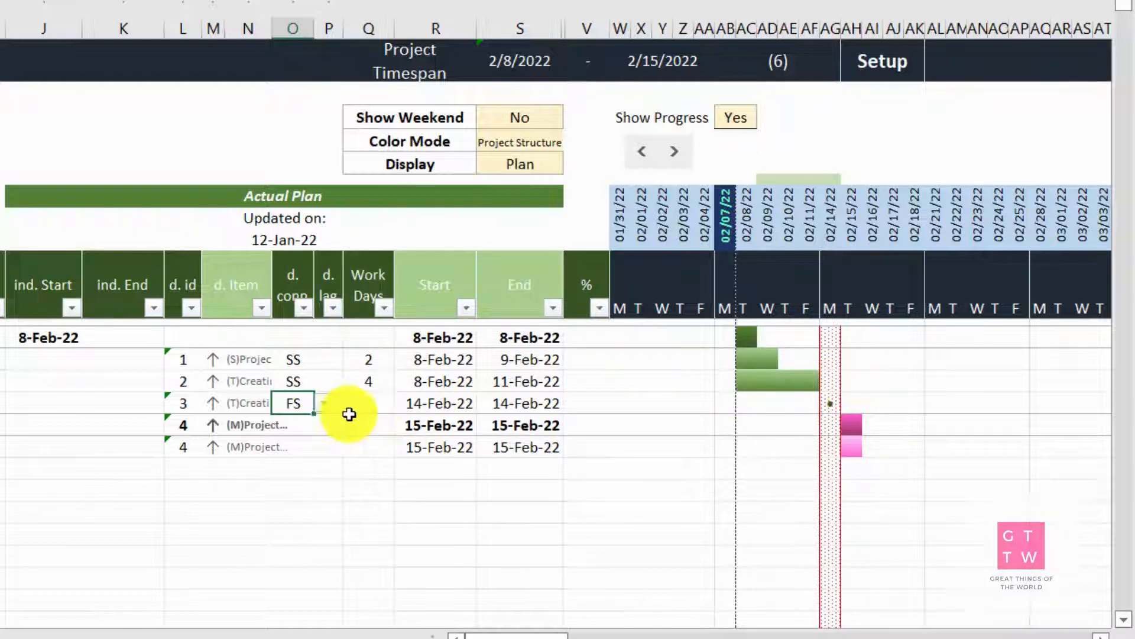
pyautogui.click(373, 405)
pyautogui.click(337, 408)
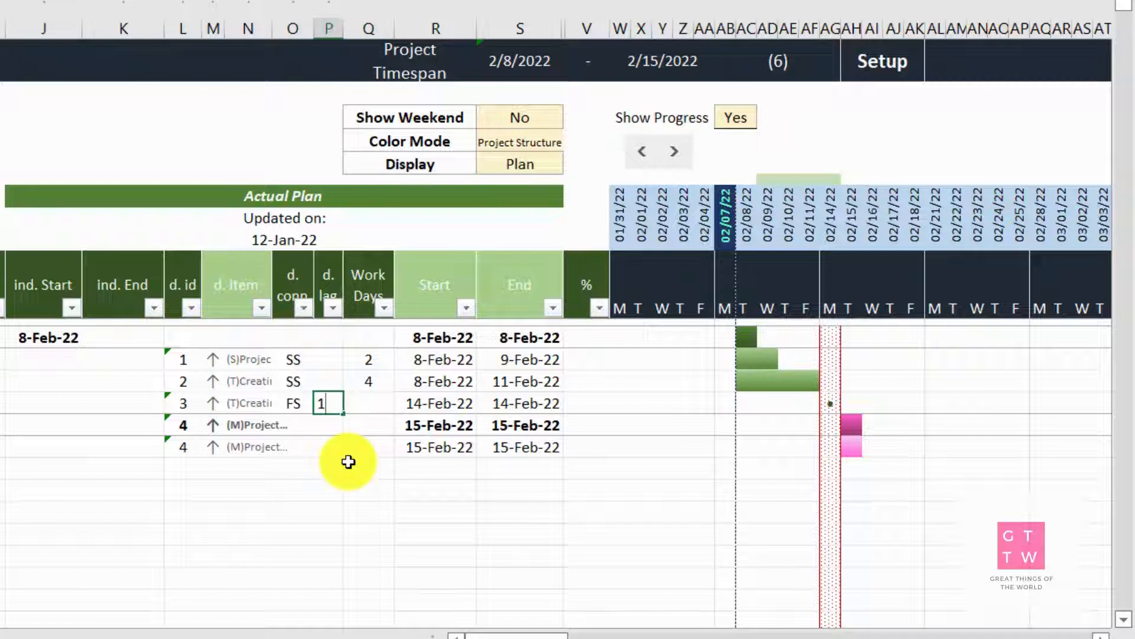
pyautogui.press('Tab')
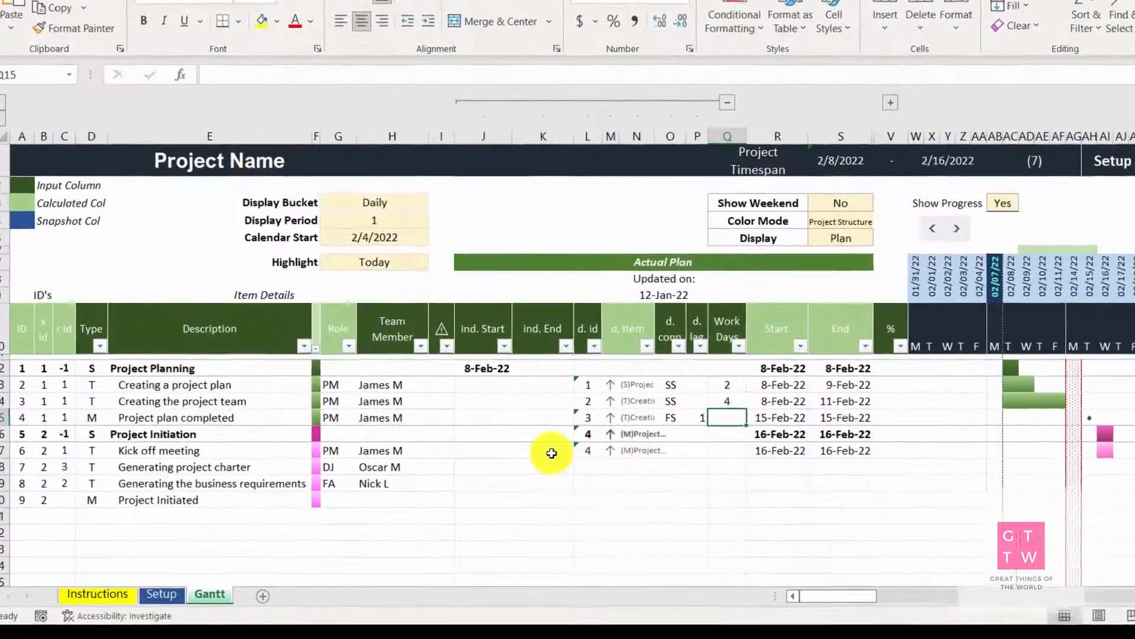
# Replace the dependency ID of "Kick off meeting" with an independent end of 14-Feb-22 and set its work days to 4
pyautogui.click(551, 453)
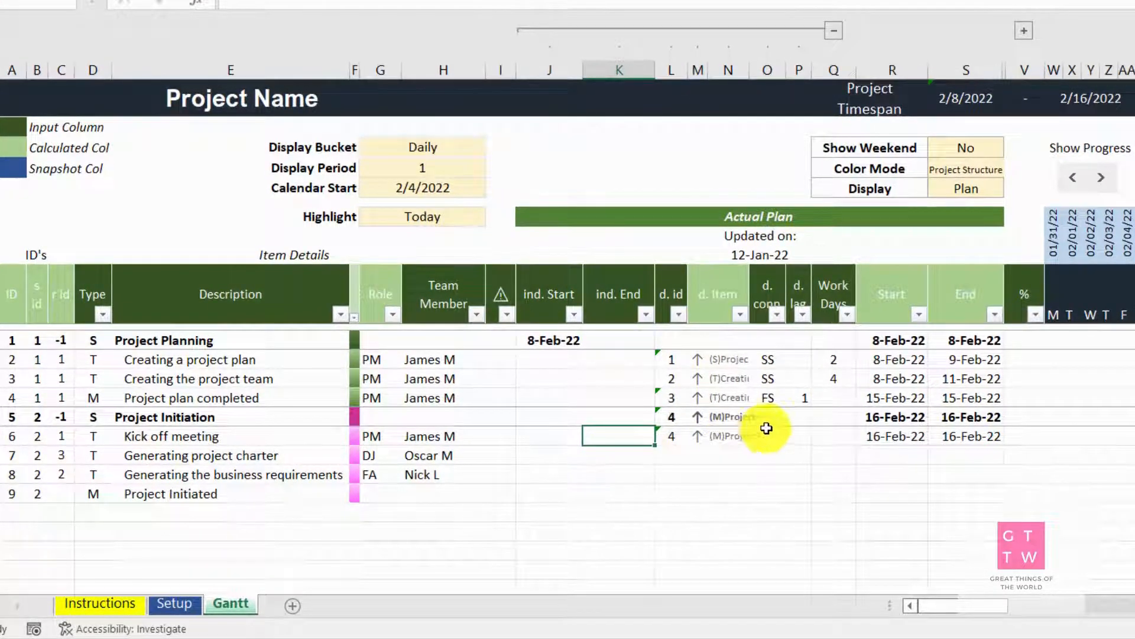
pyautogui.click(675, 441)
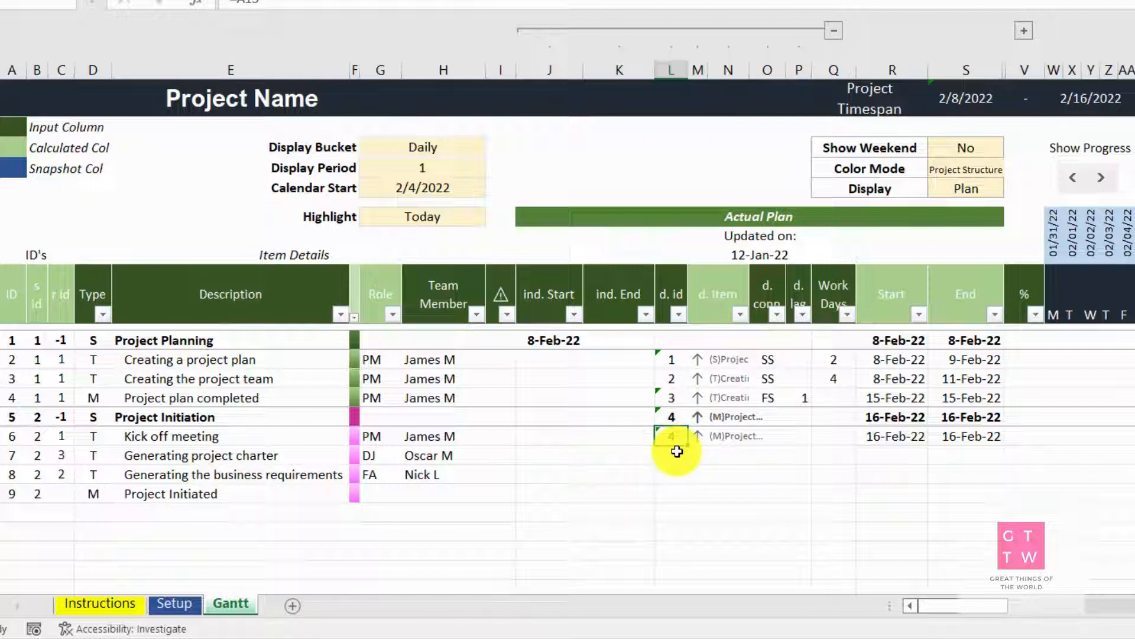
pyautogui.click(624, 436)
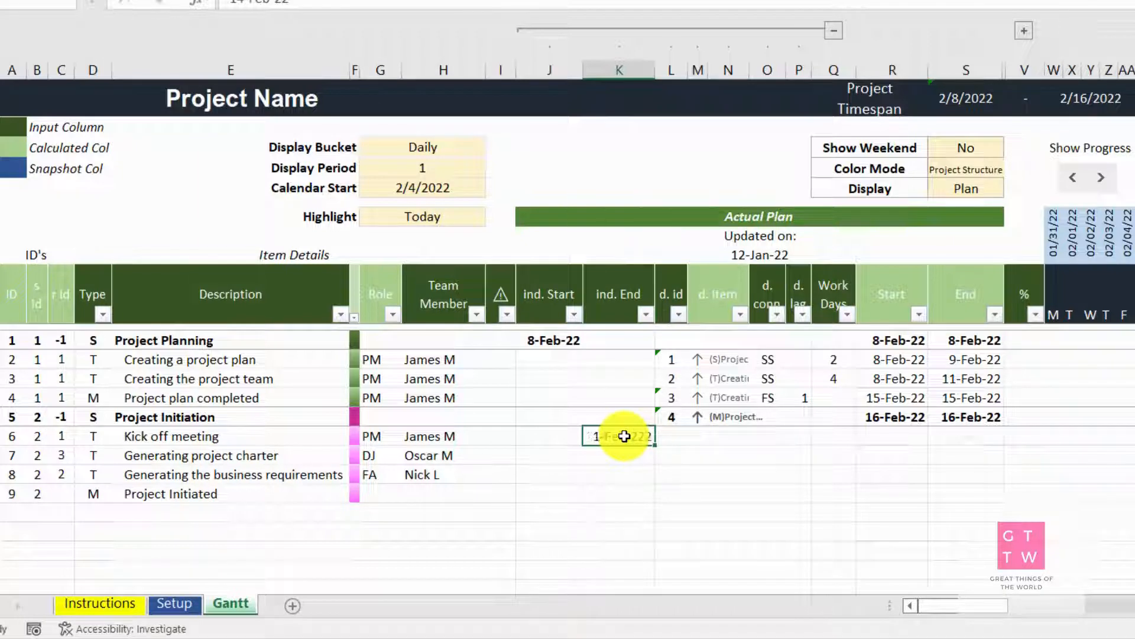
pyautogui.press('Tab')
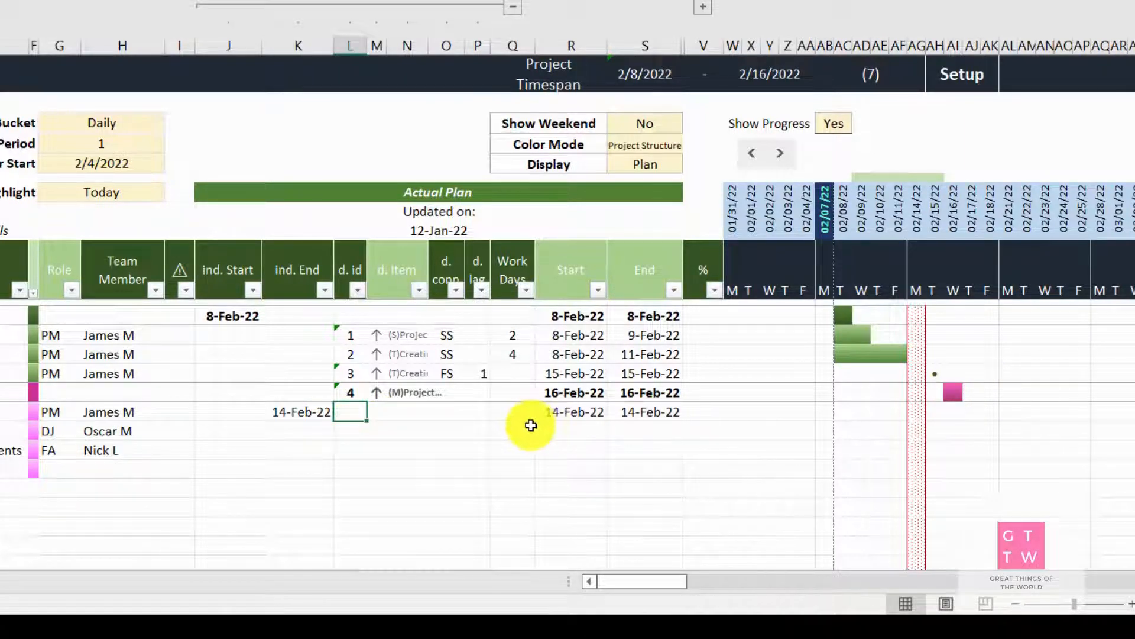
pyautogui.click(513, 413)
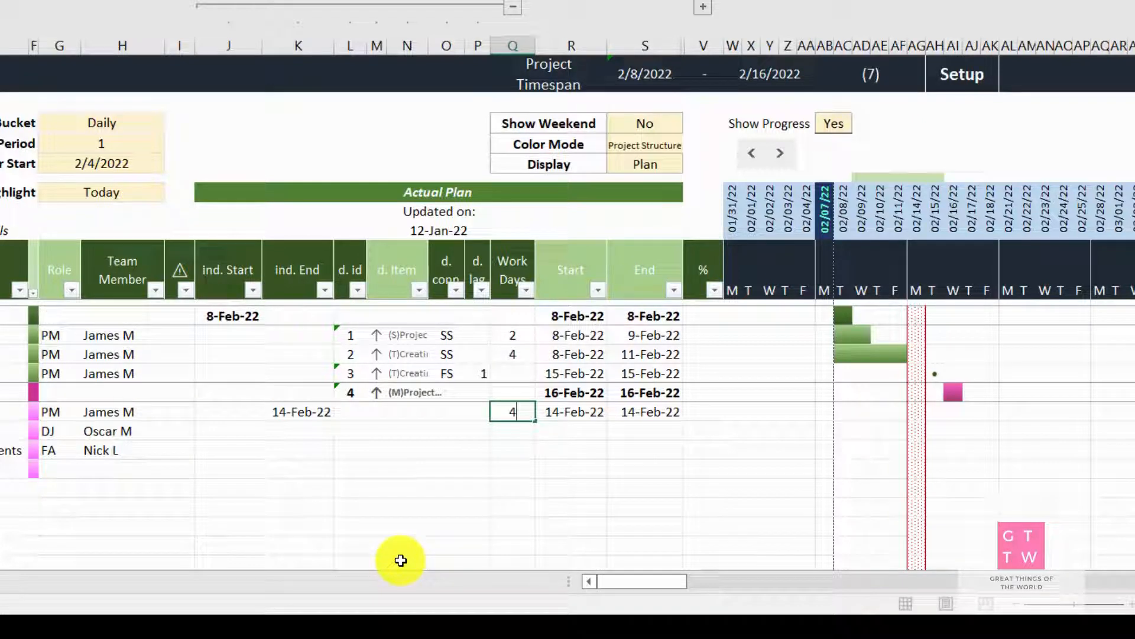
pyautogui.press('Return')
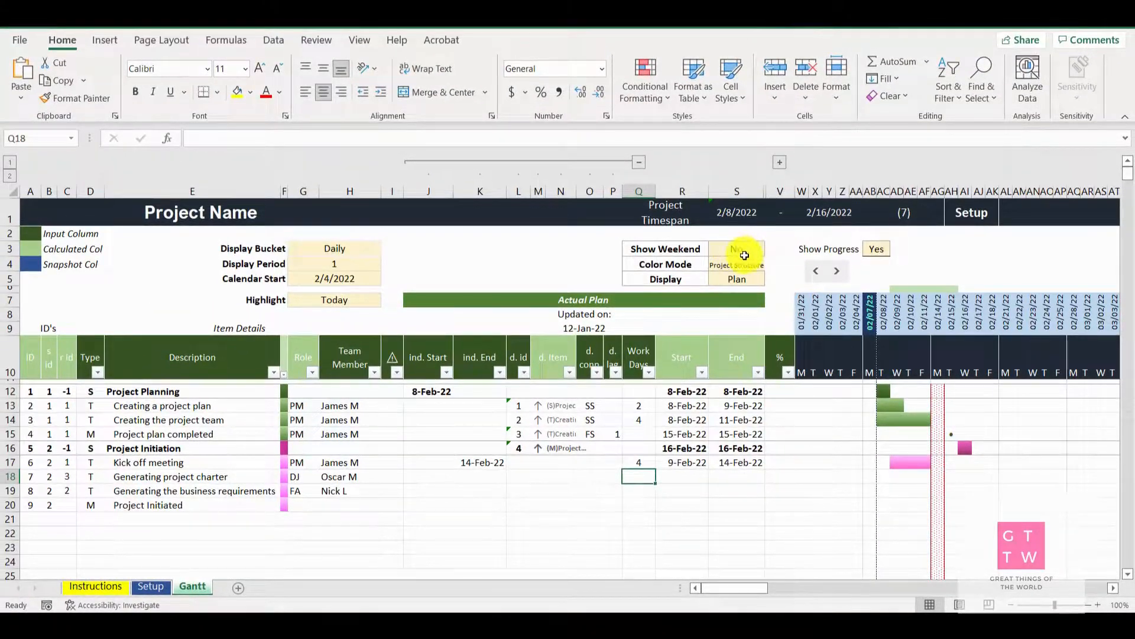
# Add a new stage row of type S directly below the "Project Initiated" milestone
pyautogui.click(741, 268)
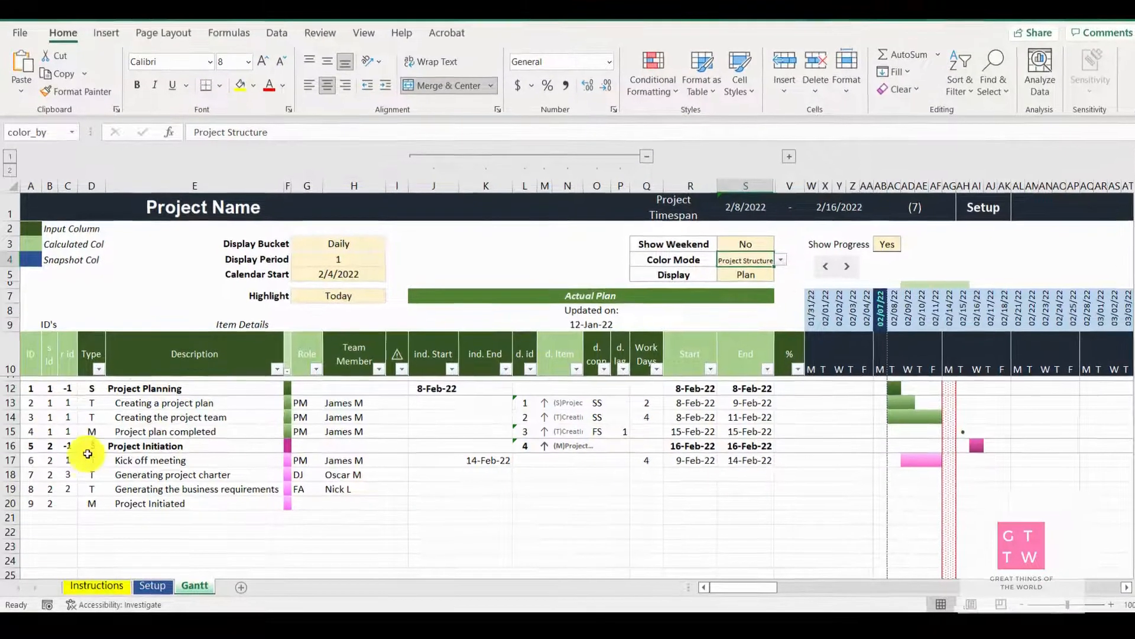
pyautogui.click(94, 518)
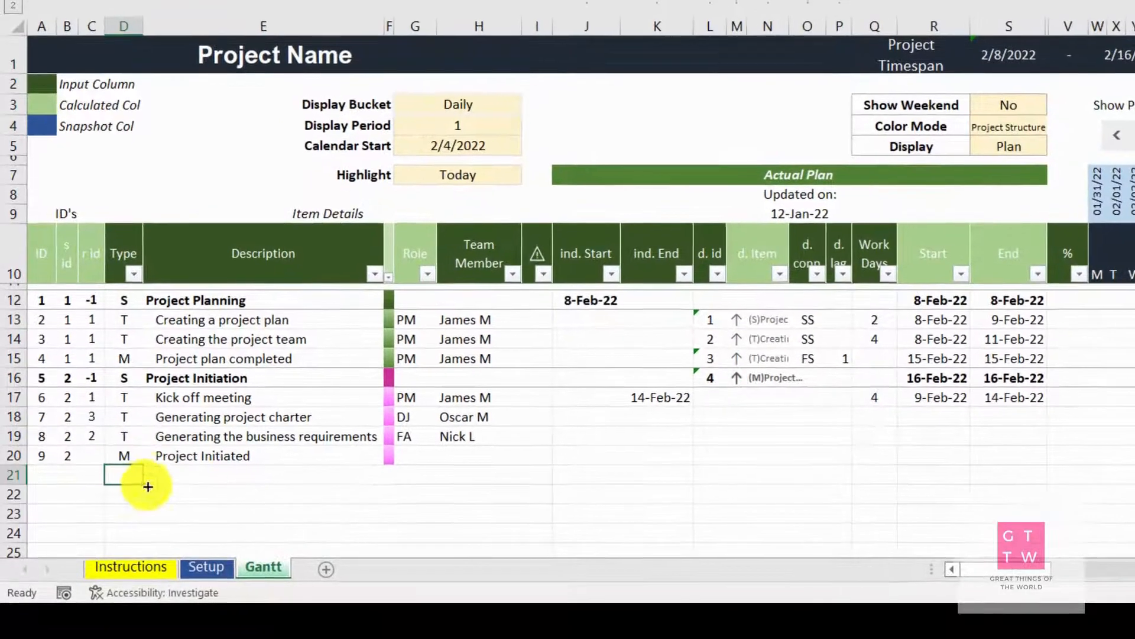
pyautogui.click(151, 475)
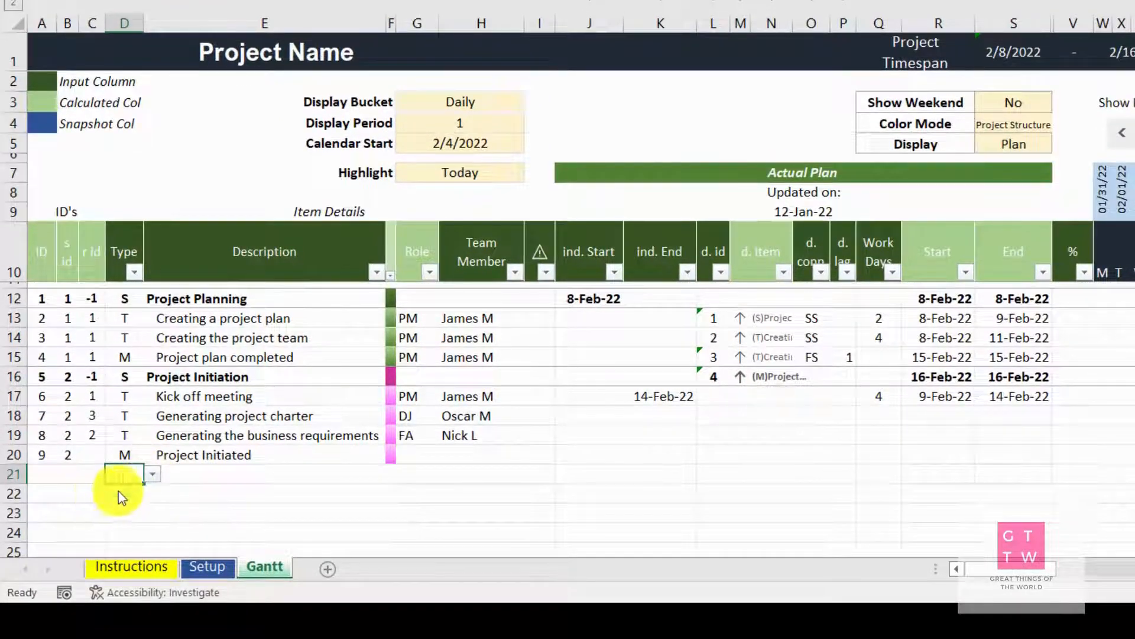
pyautogui.click(118, 491)
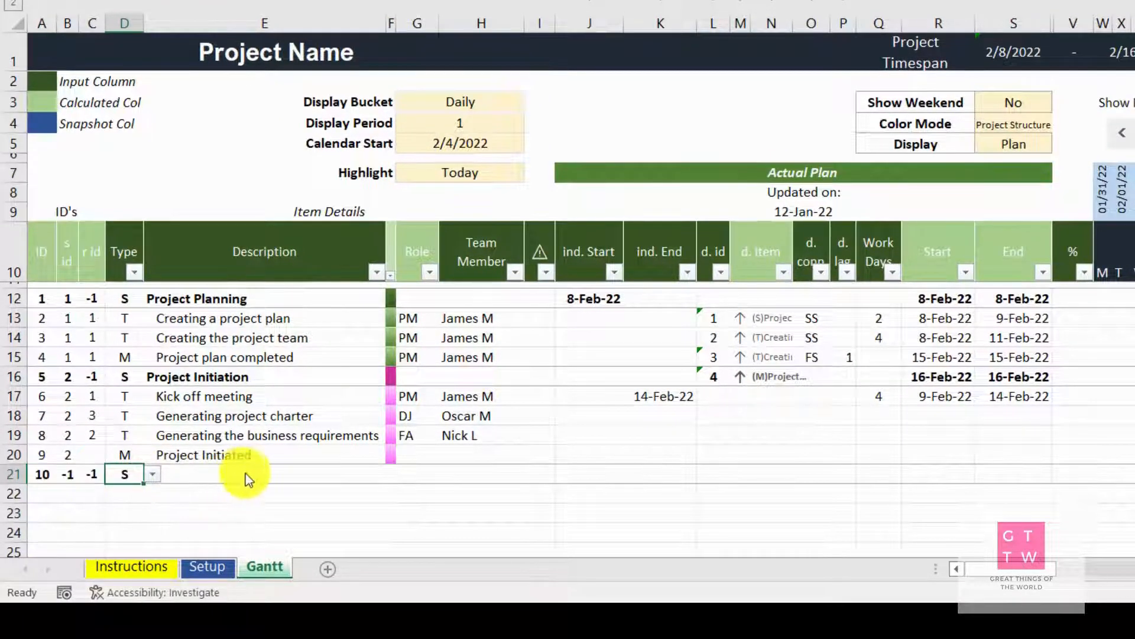
pyautogui.click(382, 476)
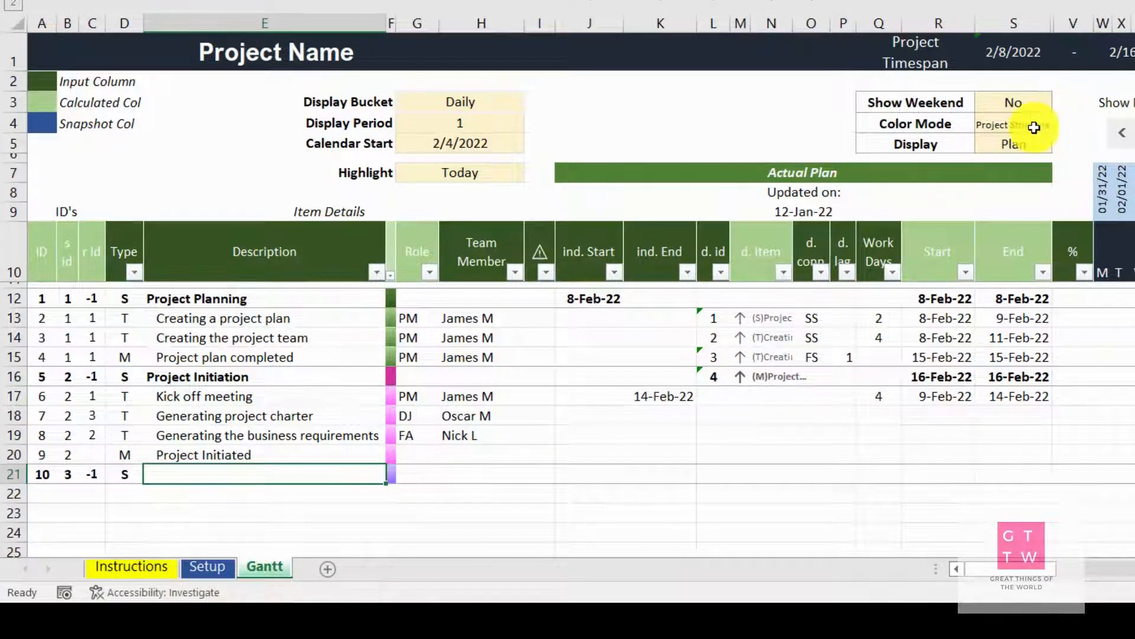
# Set the Gantt chart's Color Mode to Default and look over the bars
pyautogui.click(1026, 128)
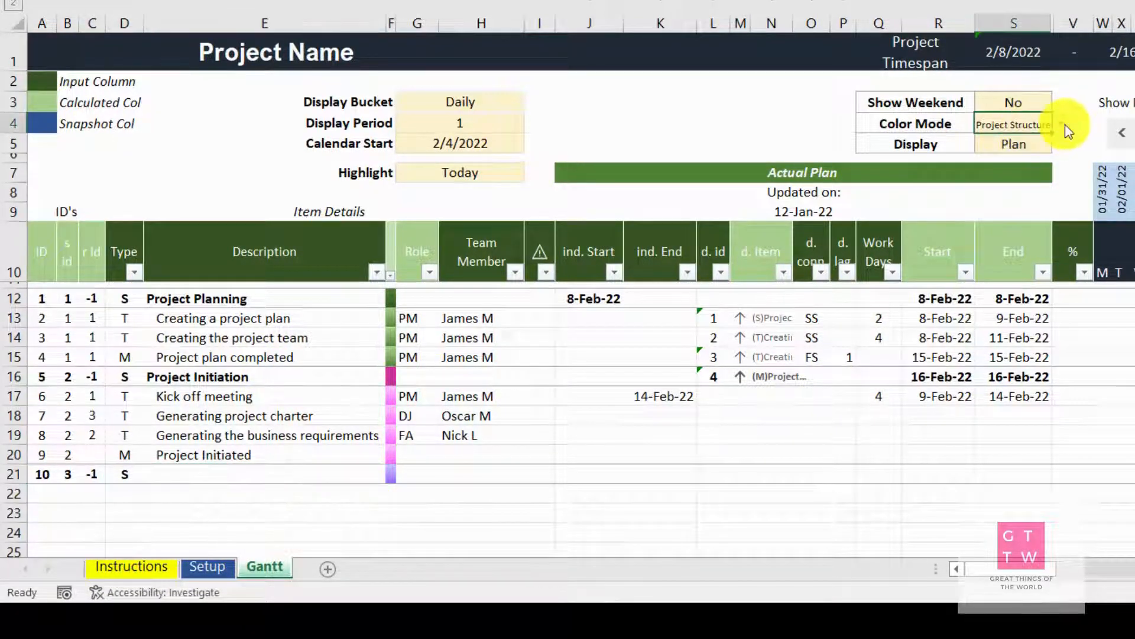
pyautogui.click(1063, 125)
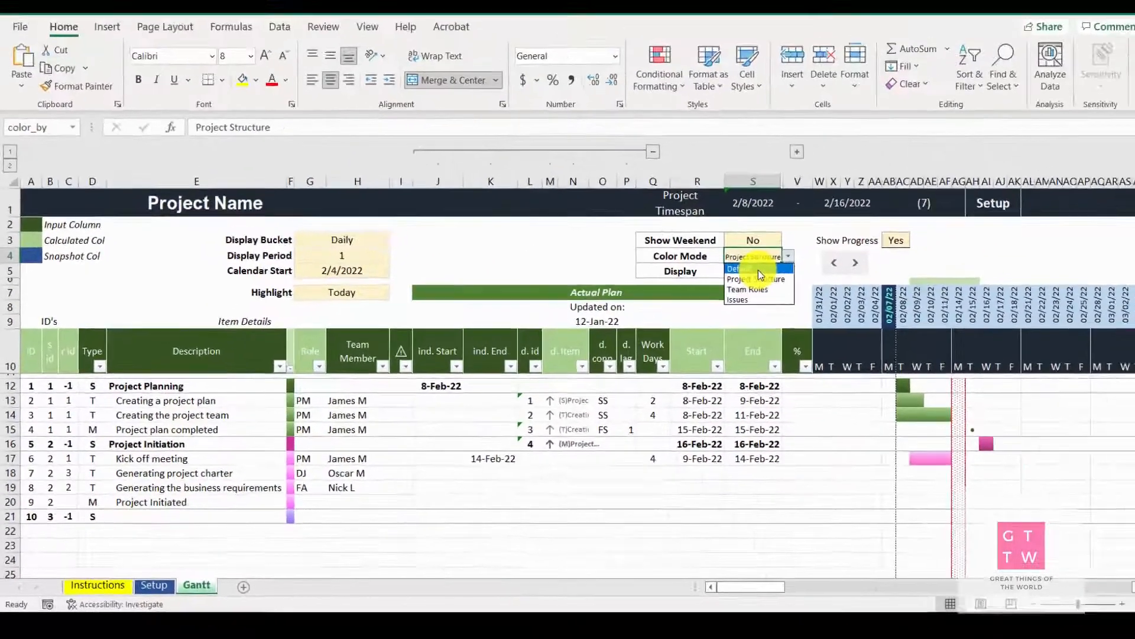
pyautogui.click(758, 269)
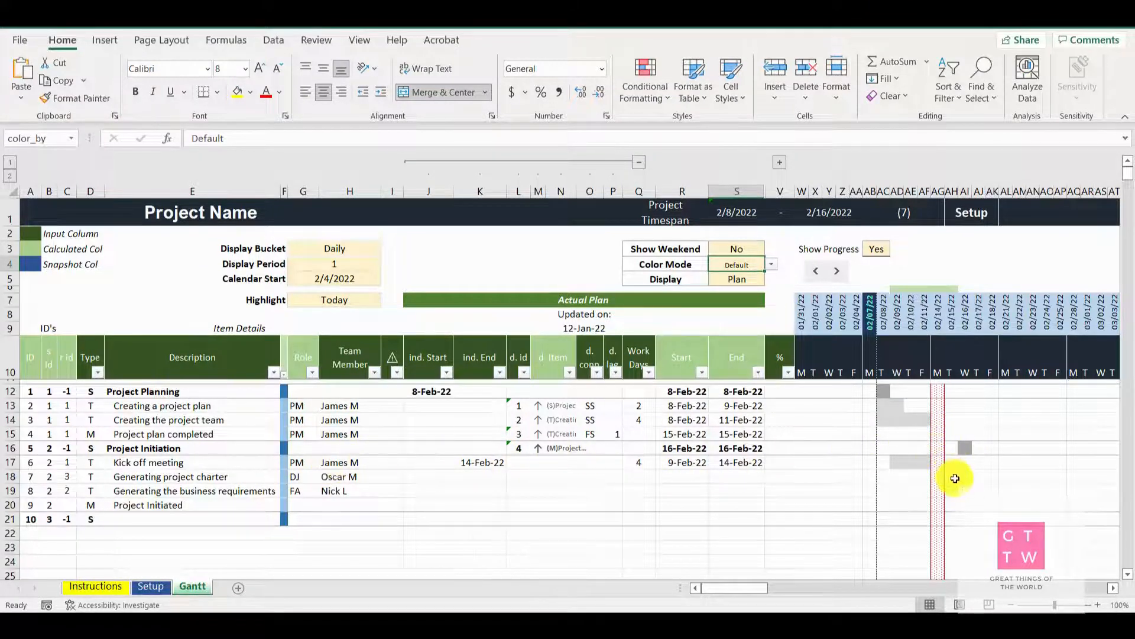
pyautogui.scroll(-2, 954, 477)
pyautogui.scroll(2, 953, 477)
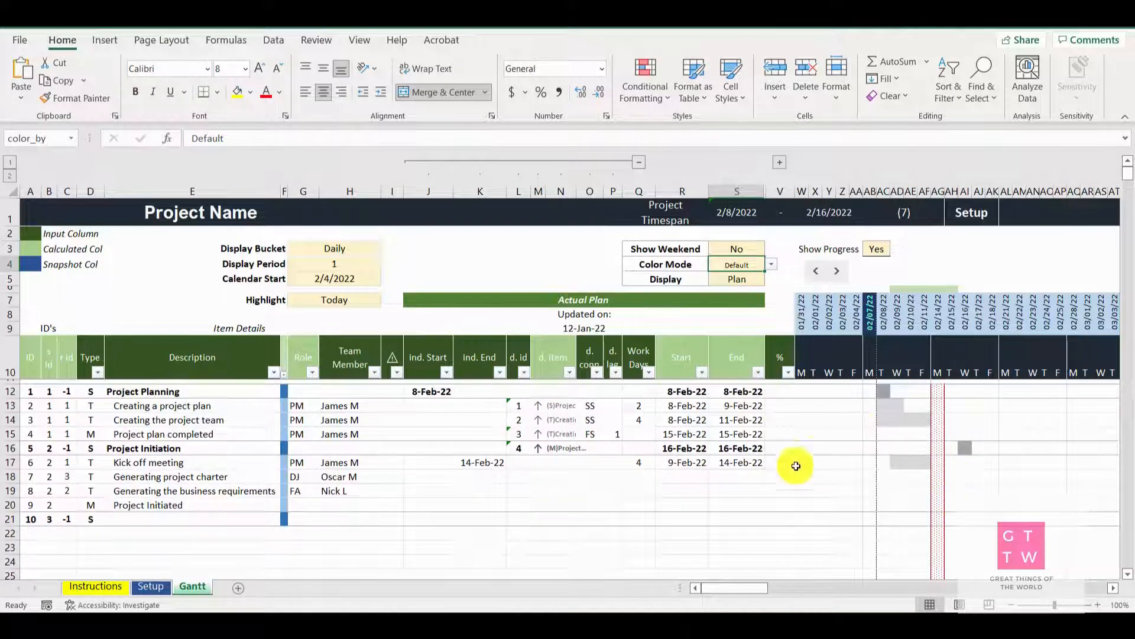
# Set the Color Mode to Team Roles and reassign "Kick off meeting" to a team member with the FA role
pyautogui.click(772, 266)
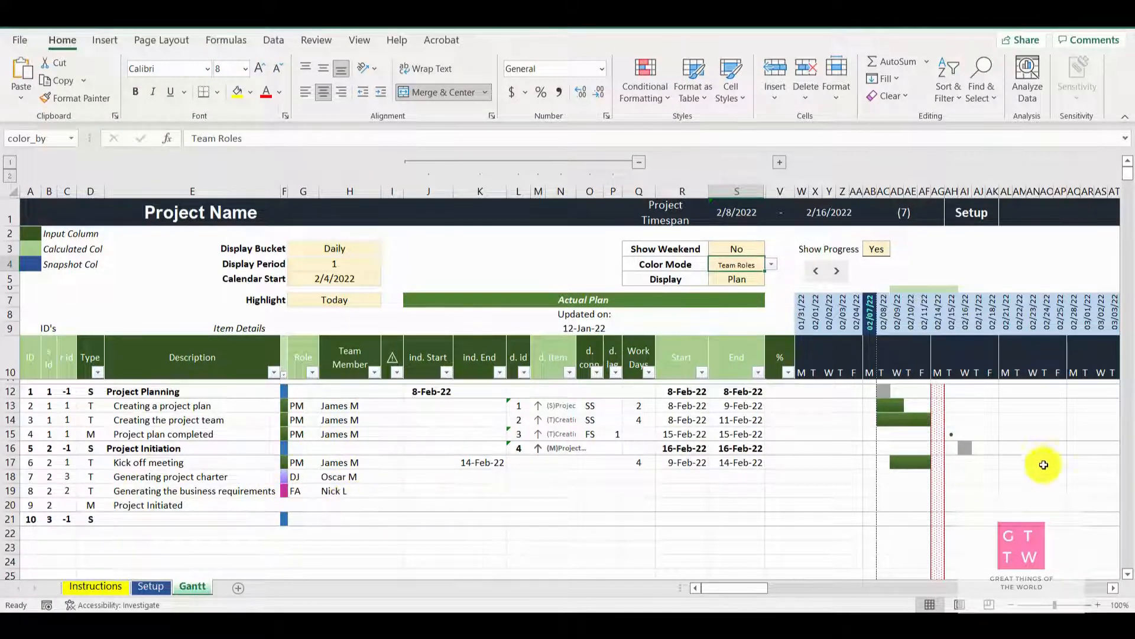
pyautogui.click(353, 481)
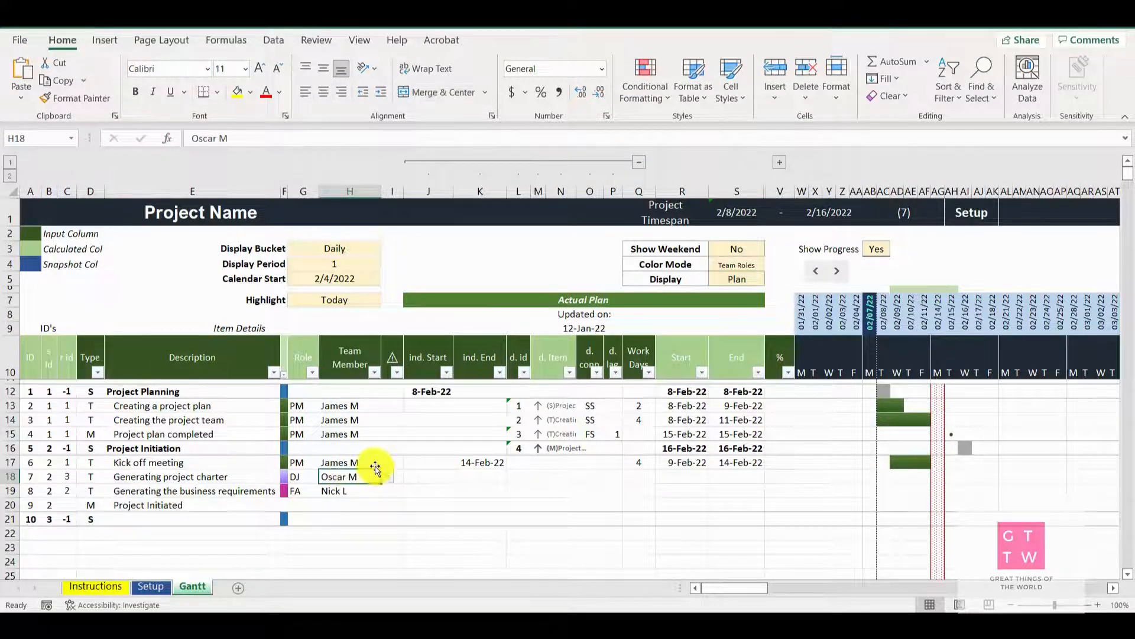
pyautogui.click(351, 484)
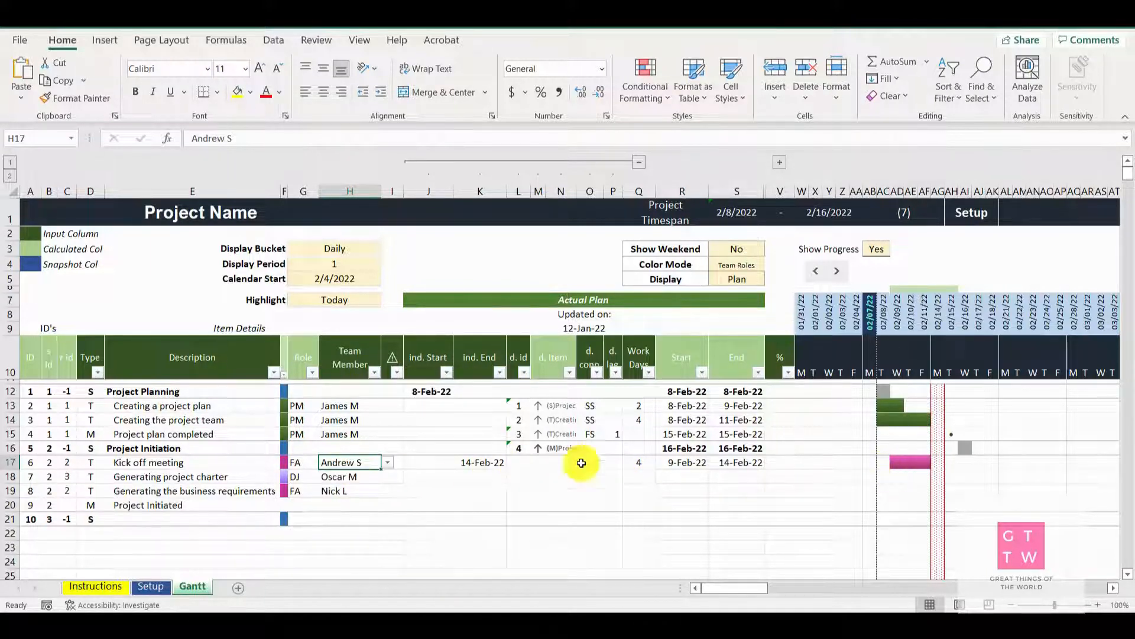
pyautogui.click(367, 423)
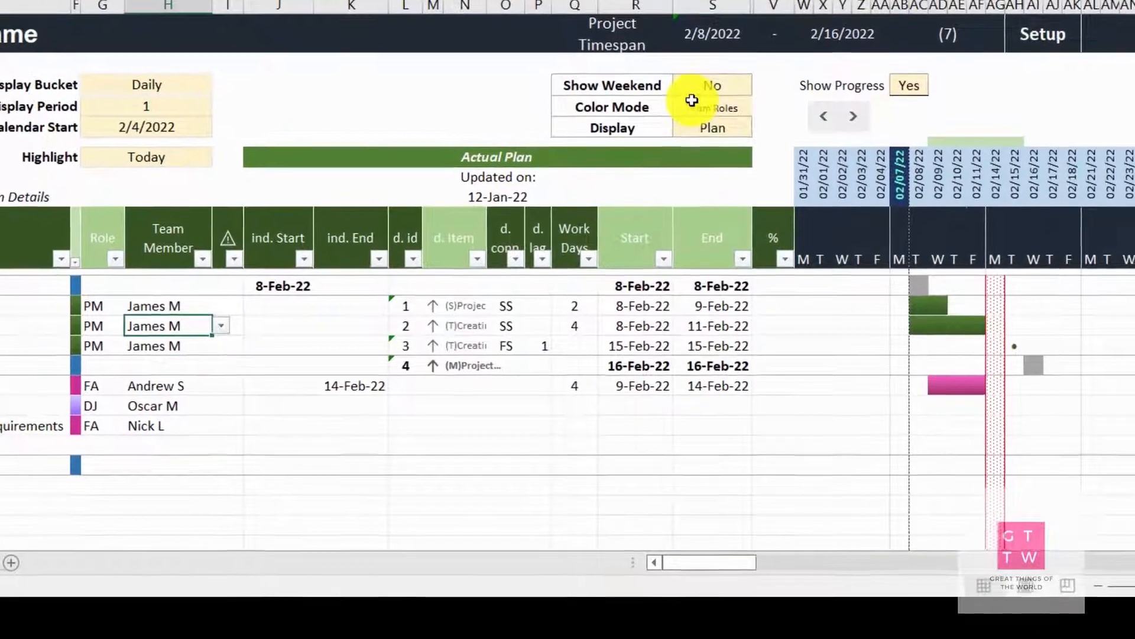
pyautogui.click(693, 102)
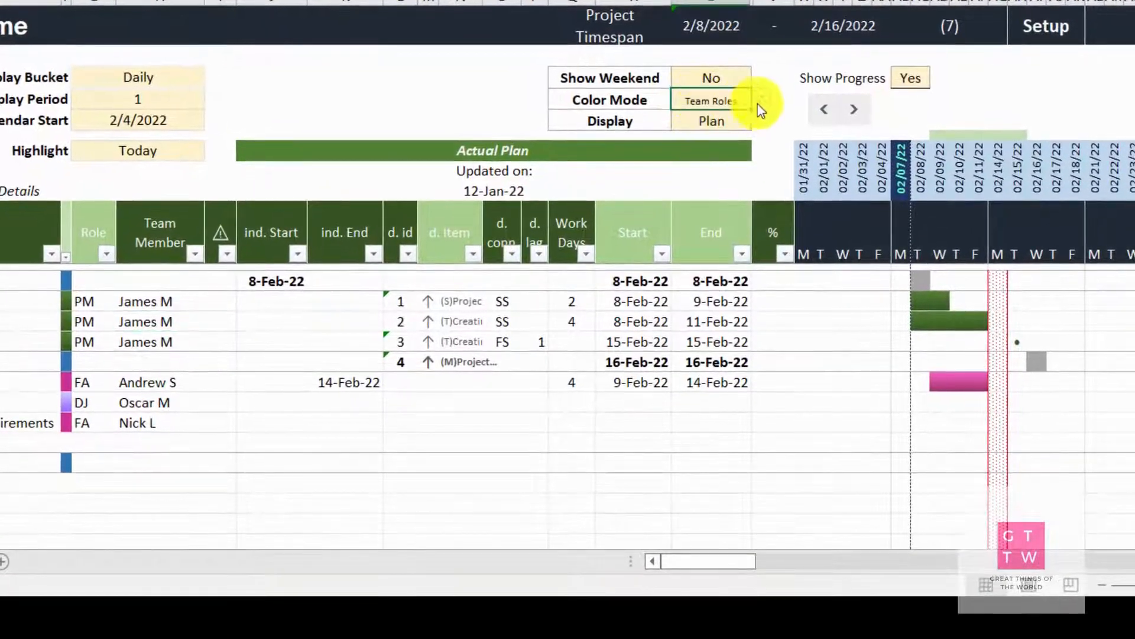
pyautogui.click(760, 107)
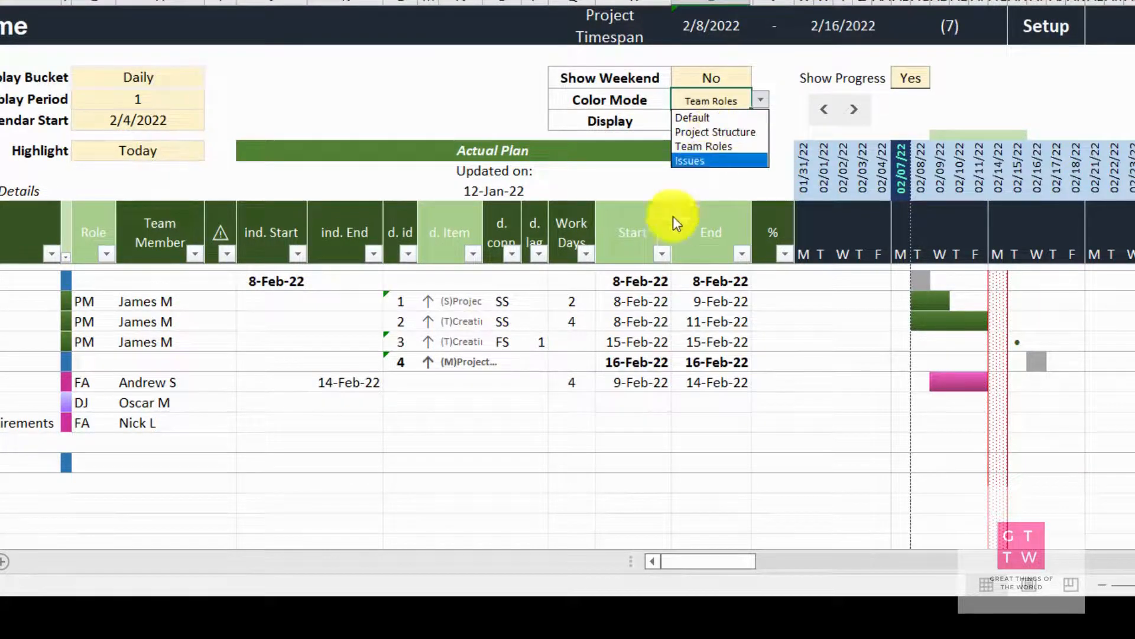
pyautogui.press('Escape')
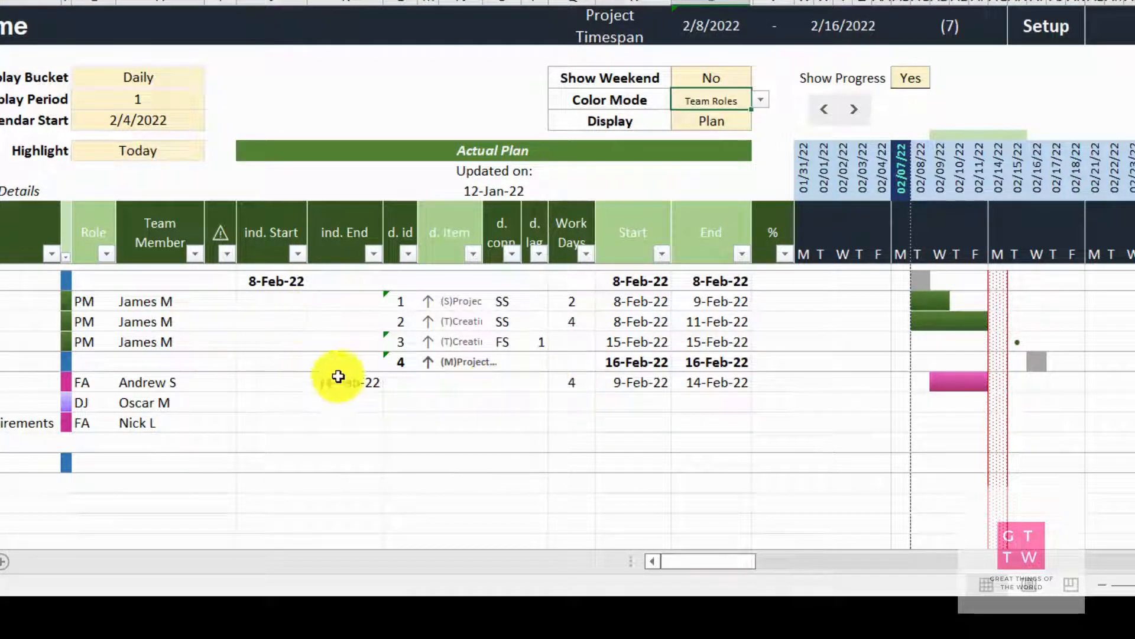
# Flag the "Creating the project team" task with the warning symbol in its issue cell
pyautogui.click(224, 320)
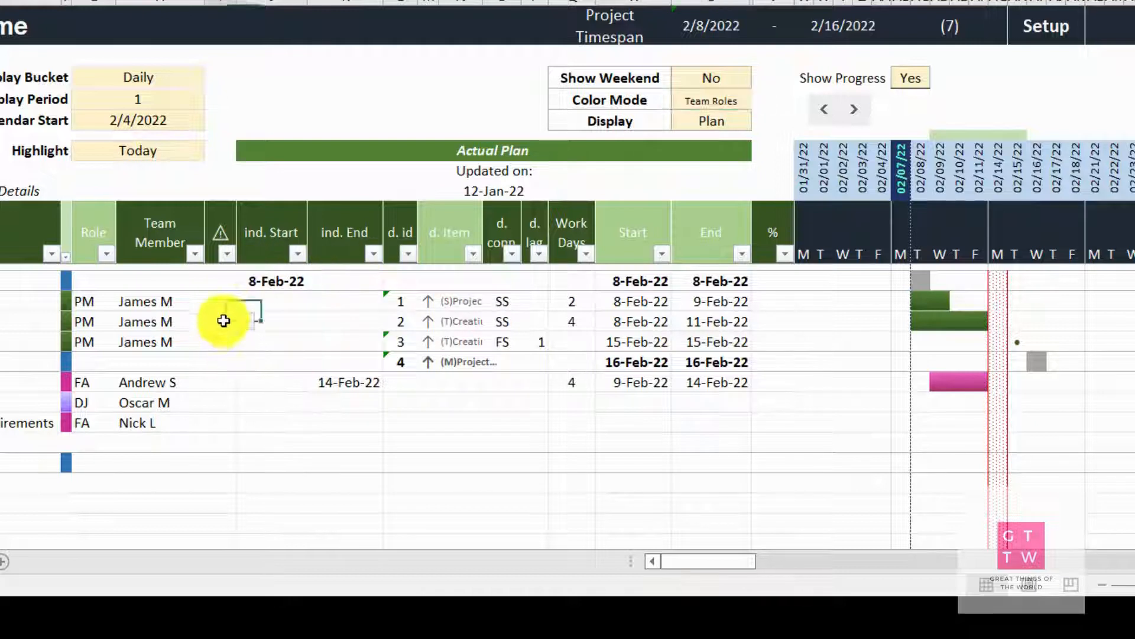
pyautogui.click(245, 321)
pyautogui.click(199, 340)
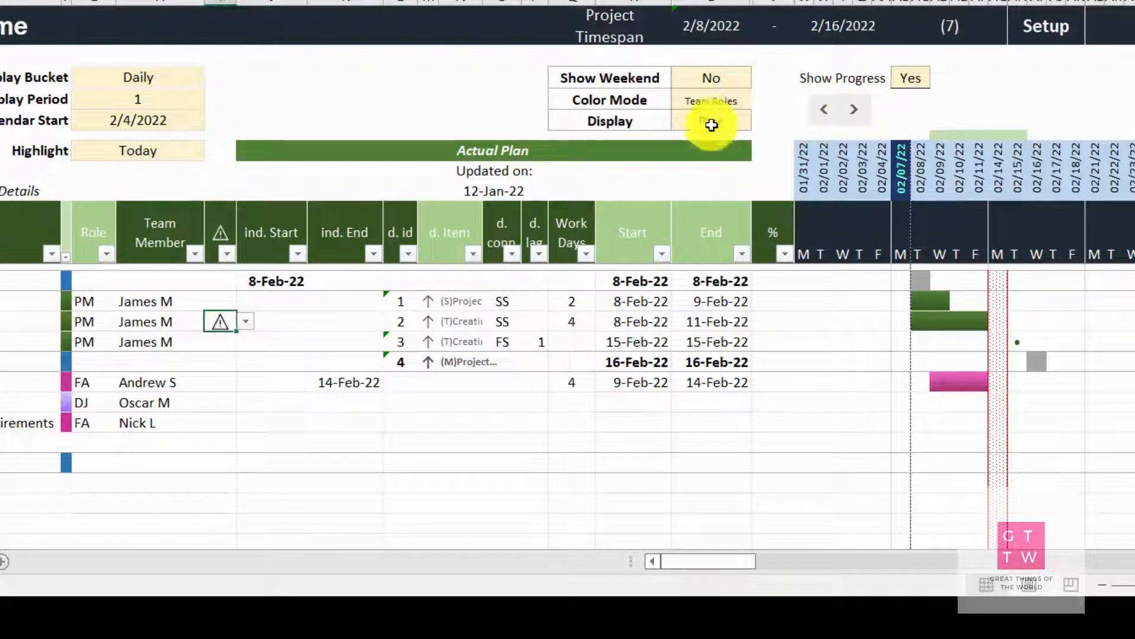
# Set the Color Mode to Issues to highlight the flagged task in the Gantt chart
pyautogui.click(712, 98)
pyautogui.click(761, 100)
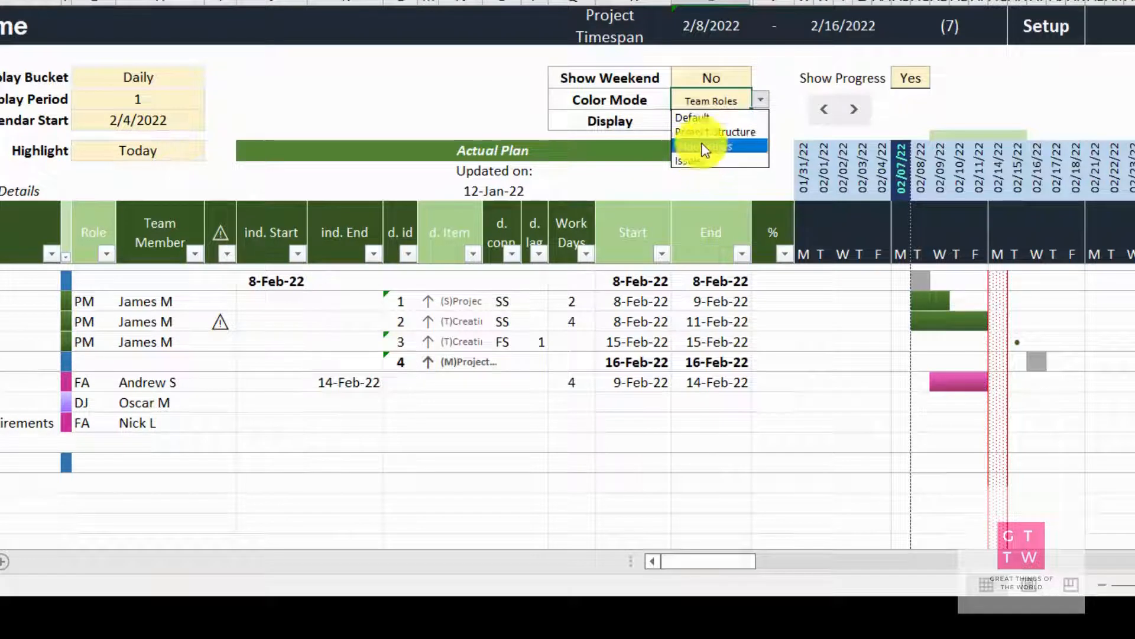
pyautogui.click(686, 163)
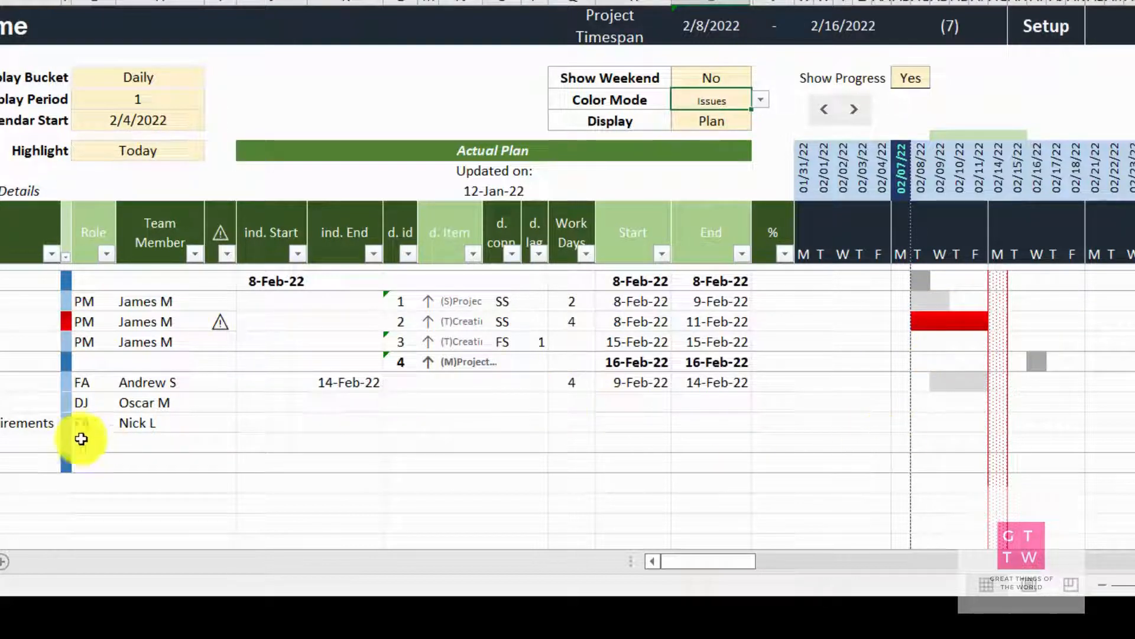
# Switch the Color Mode to Default for a moment and set it to Project Structure
pyautogui.click(766, 102)
pyautogui.click(702, 116)
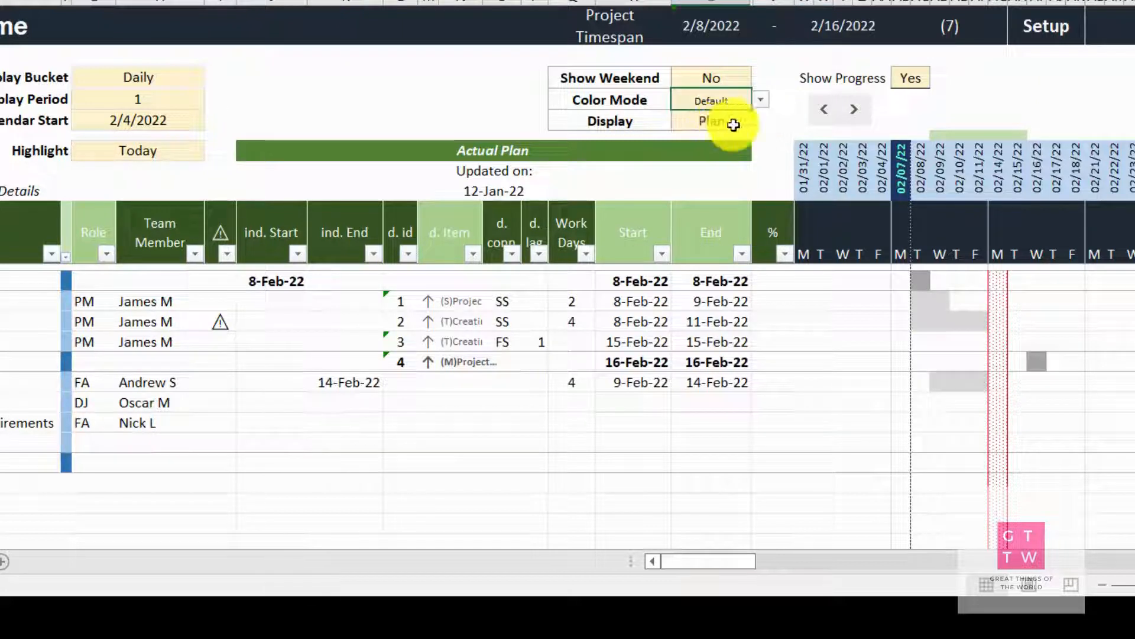
pyautogui.click(760, 100)
pyautogui.click(697, 128)
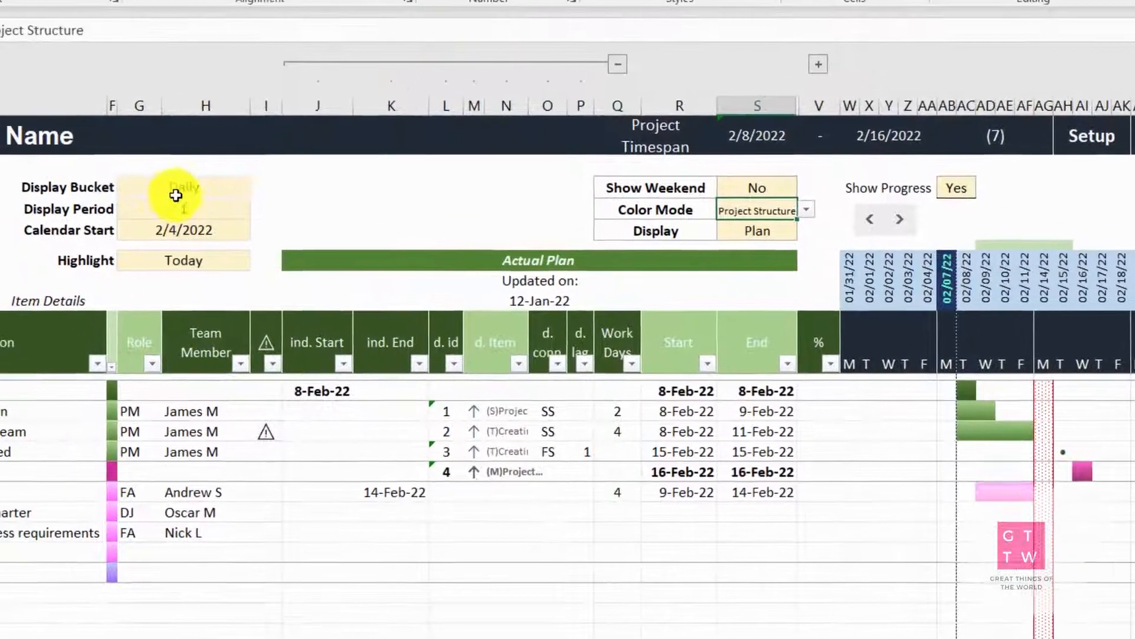
# Set the Display Bucket to Weekly and the work days of "Kick off meeting" to 16
pyautogui.click(136, 81)
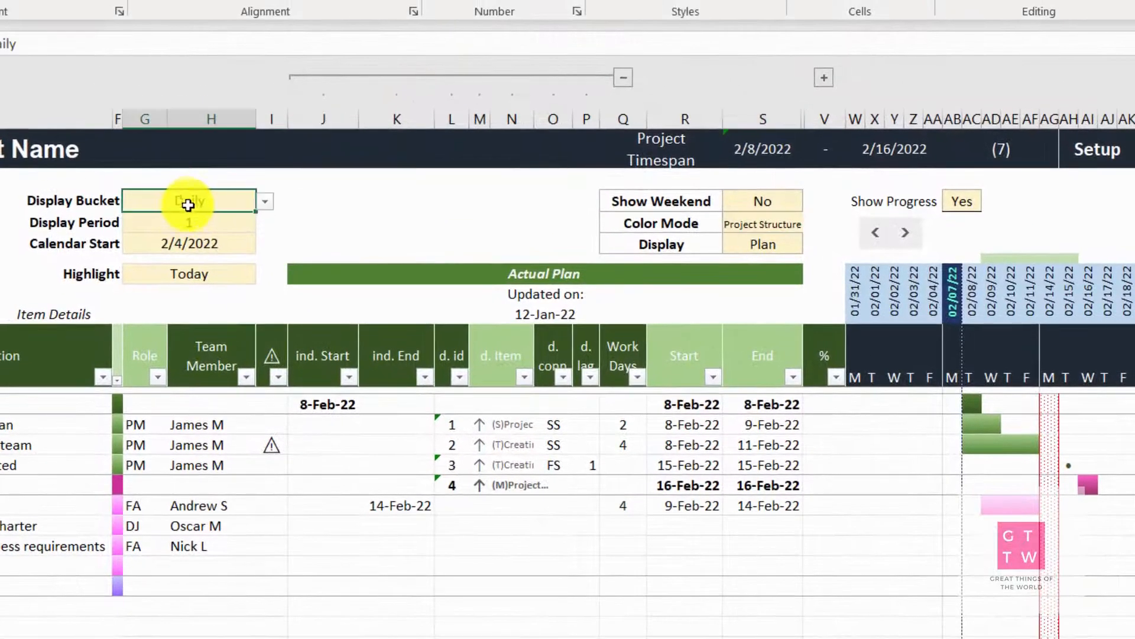
pyautogui.click(266, 204)
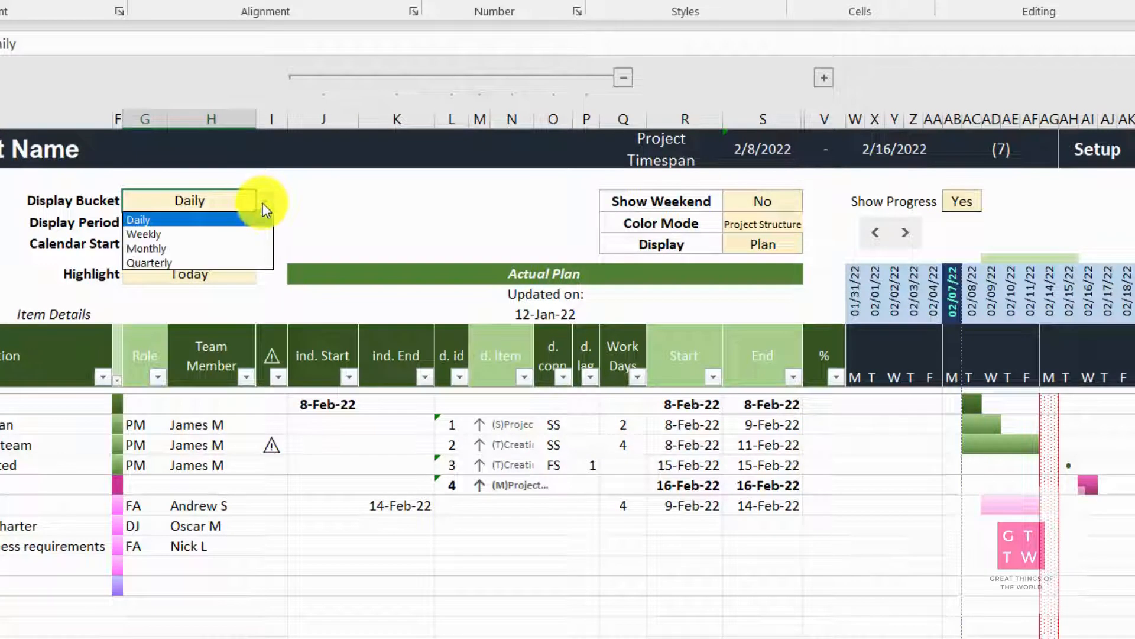
pyautogui.click(158, 234)
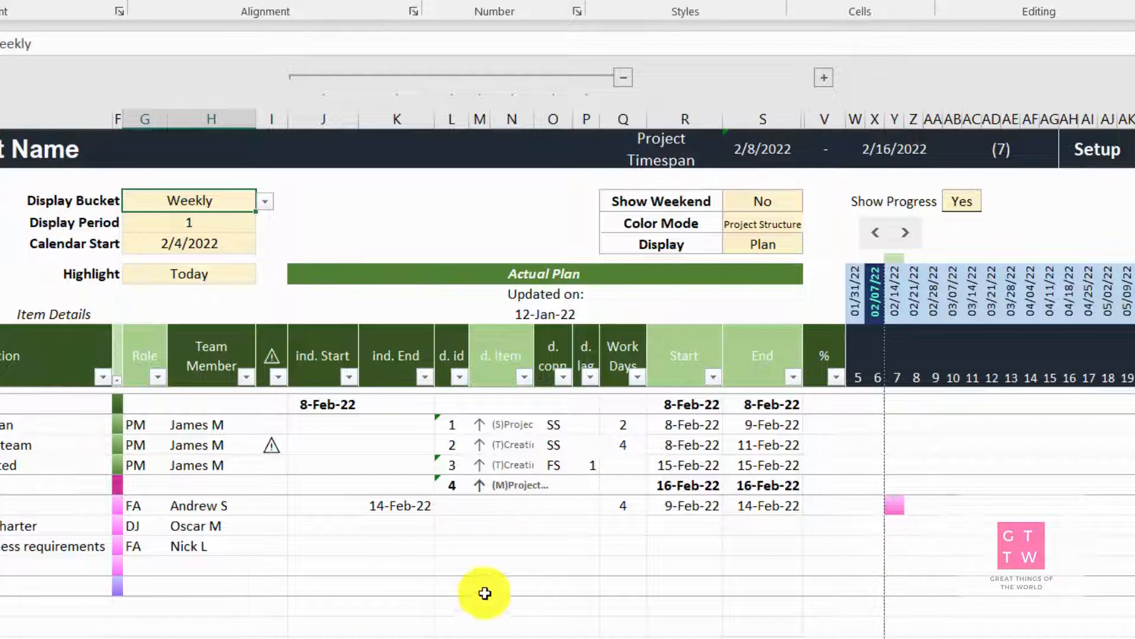
pyautogui.click(631, 512)
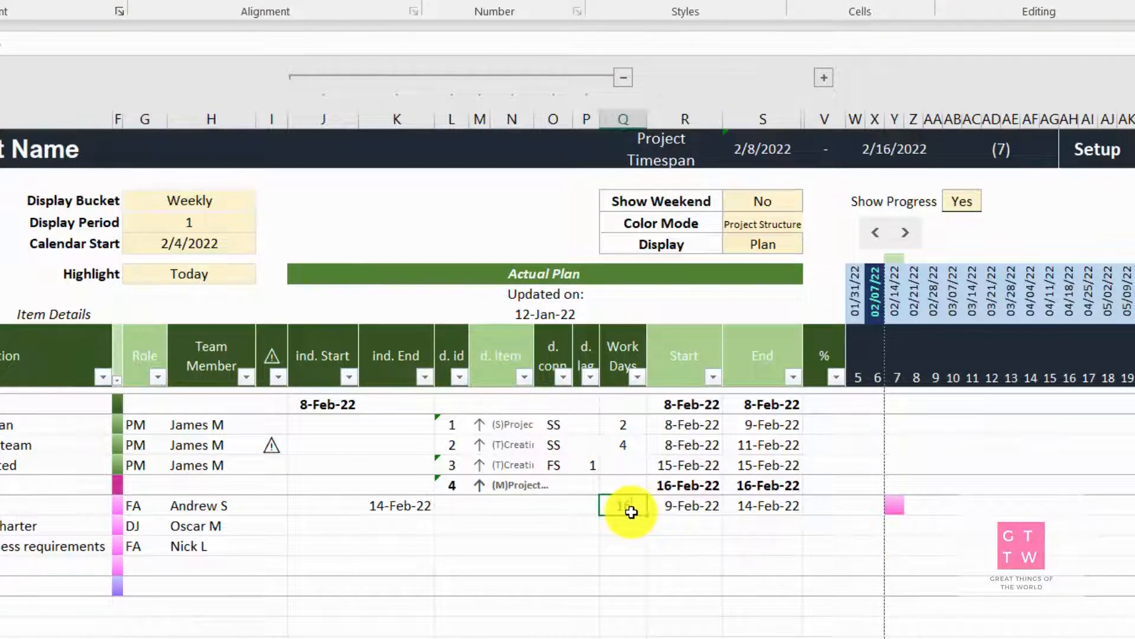
pyautogui.press('Return')
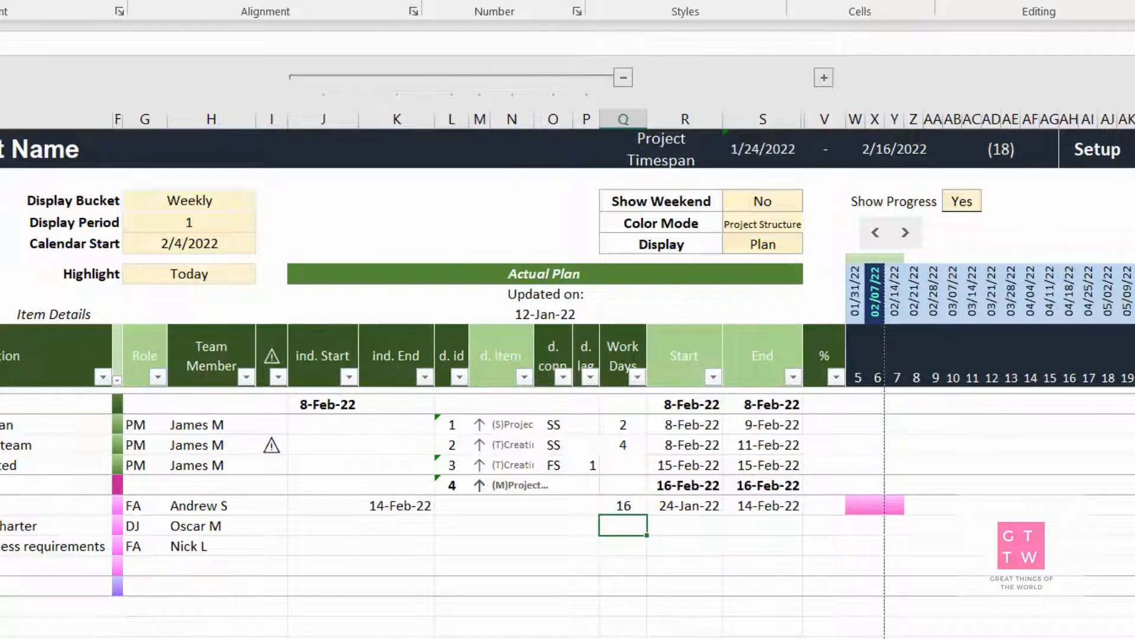
# Set the Display Bucket to Monthly and shift the timeline one period back to Display Period 0
pyautogui.click(229, 182)
pyautogui.click(214, 208)
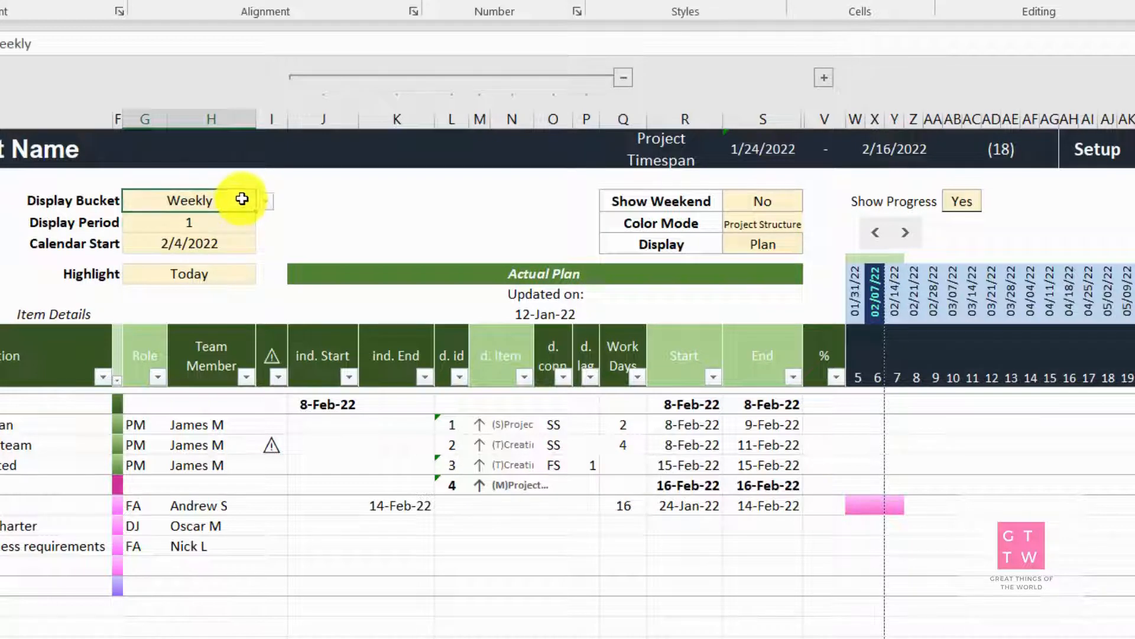
pyautogui.click(265, 205)
pyautogui.click(186, 247)
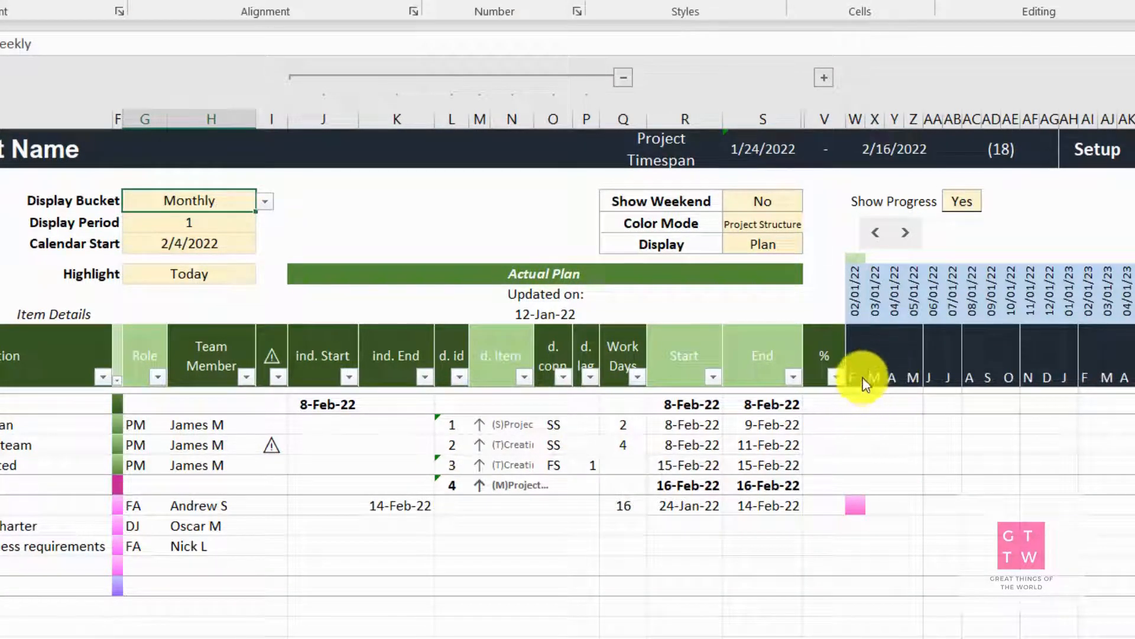
pyautogui.click(856, 379)
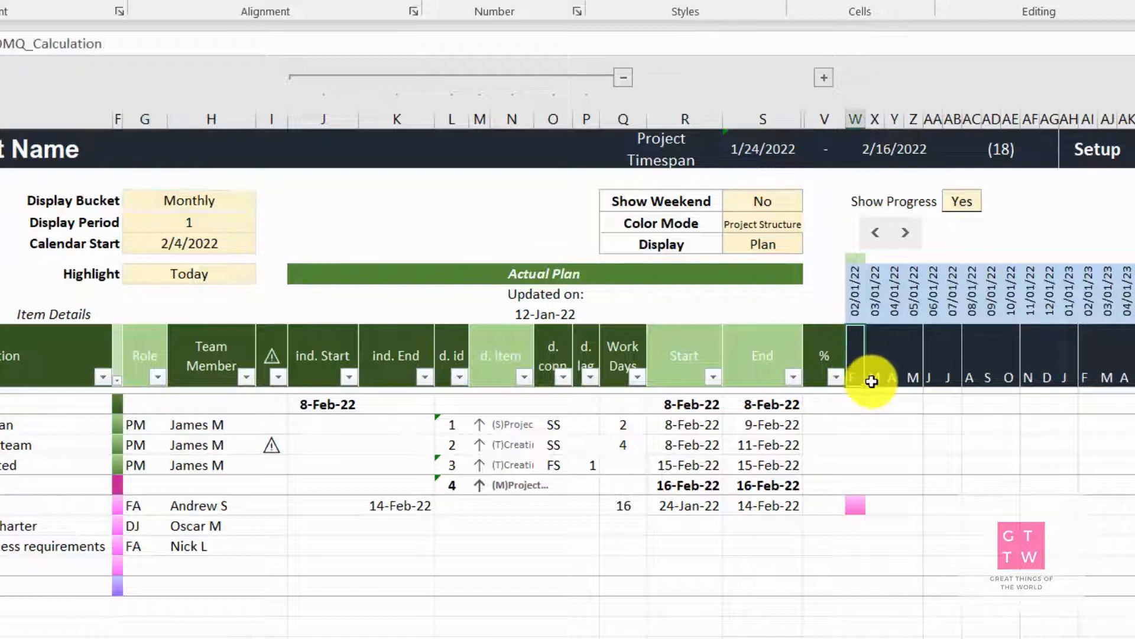
pyautogui.click(894, 379)
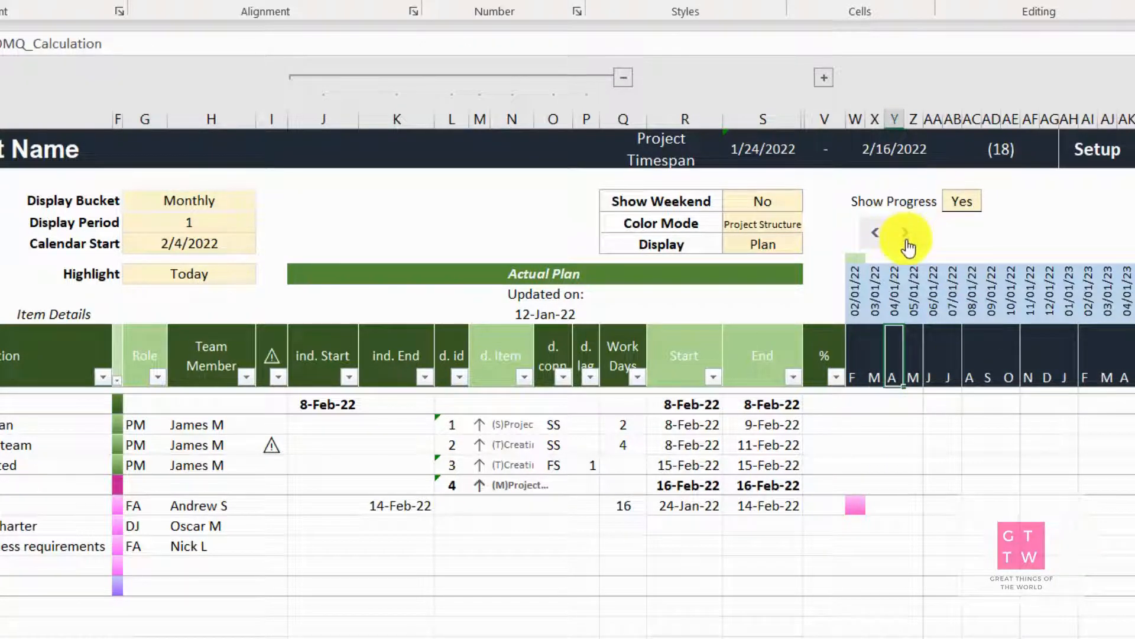
pyautogui.click(876, 234)
# Set the Display Bucket to Daily
pyautogui.click(254, 203)
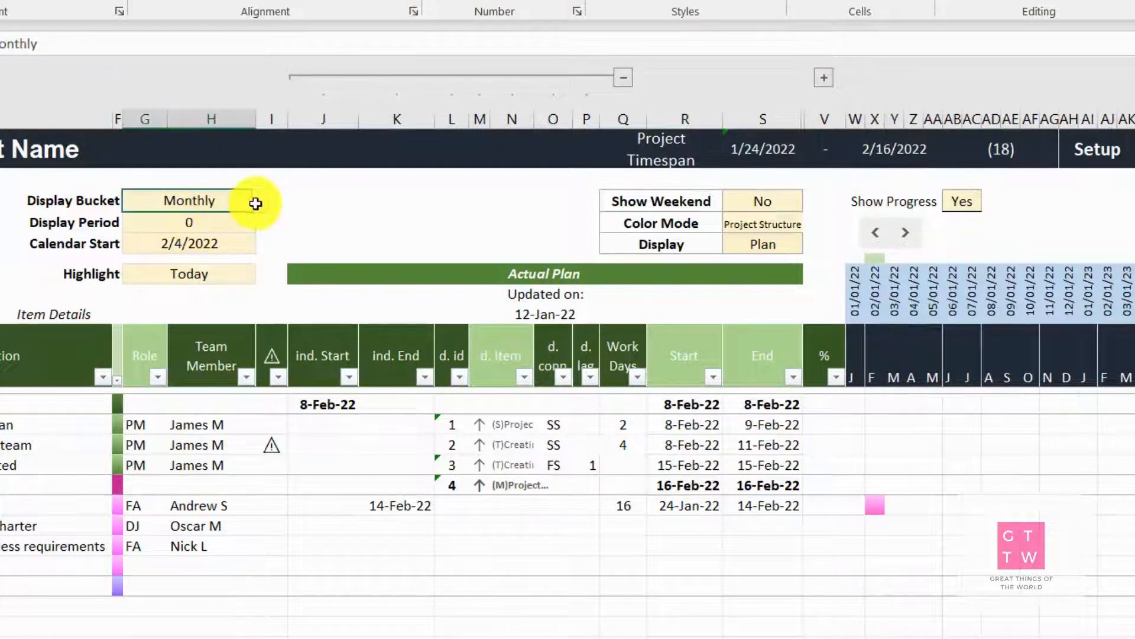
pyautogui.click(265, 201)
pyautogui.click(150, 218)
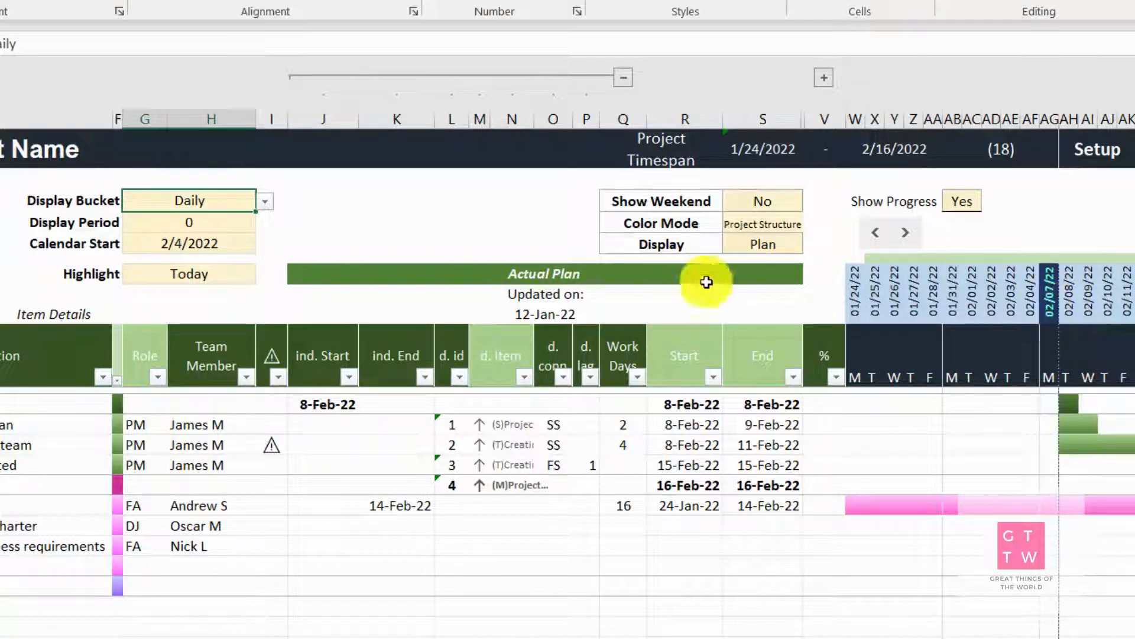
# Set the timeline Highlight to 02/15/22 and return it to Today
pyautogui.click(152, 274)
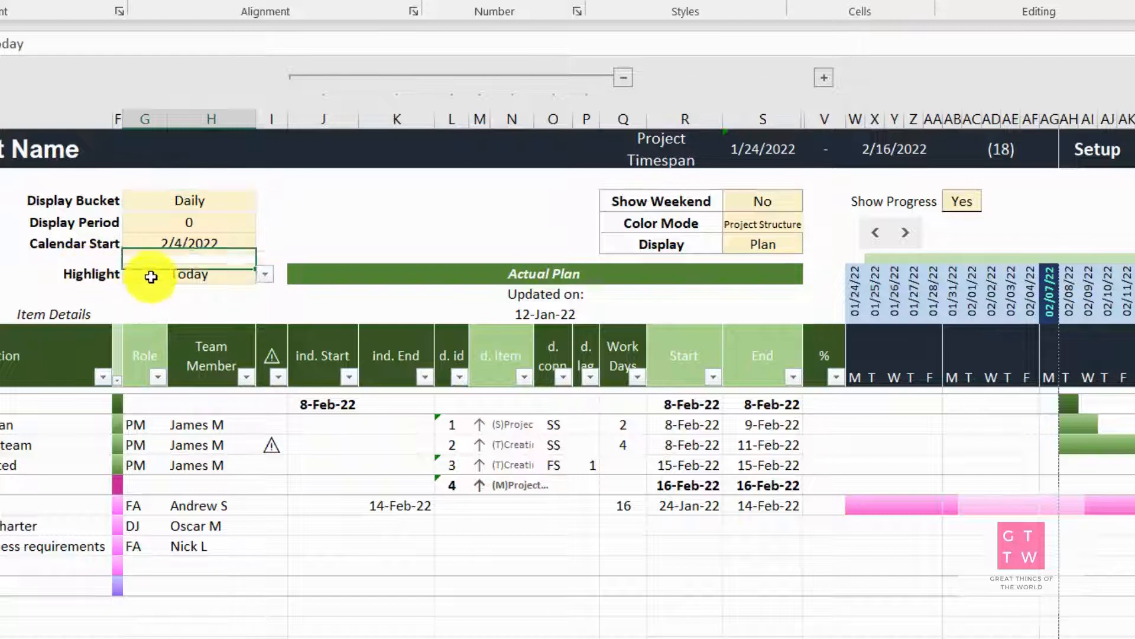
pyautogui.click(268, 278)
pyautogui.click(257, 385)
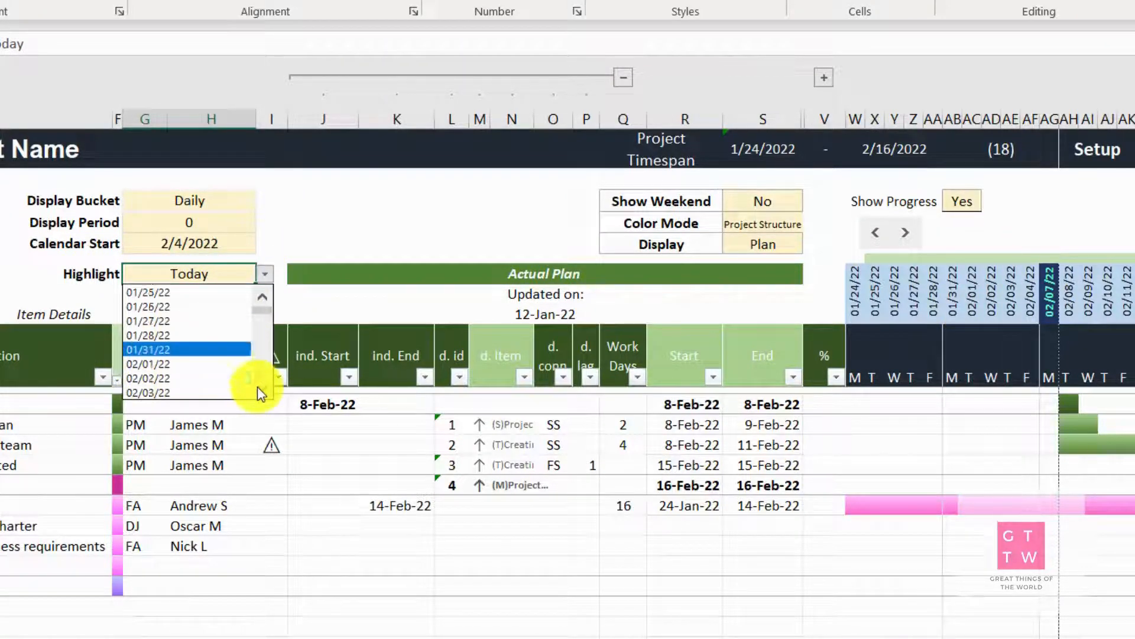
pyautogui.moveTo(257, 386); pyautogui.dragTo(257, 386)
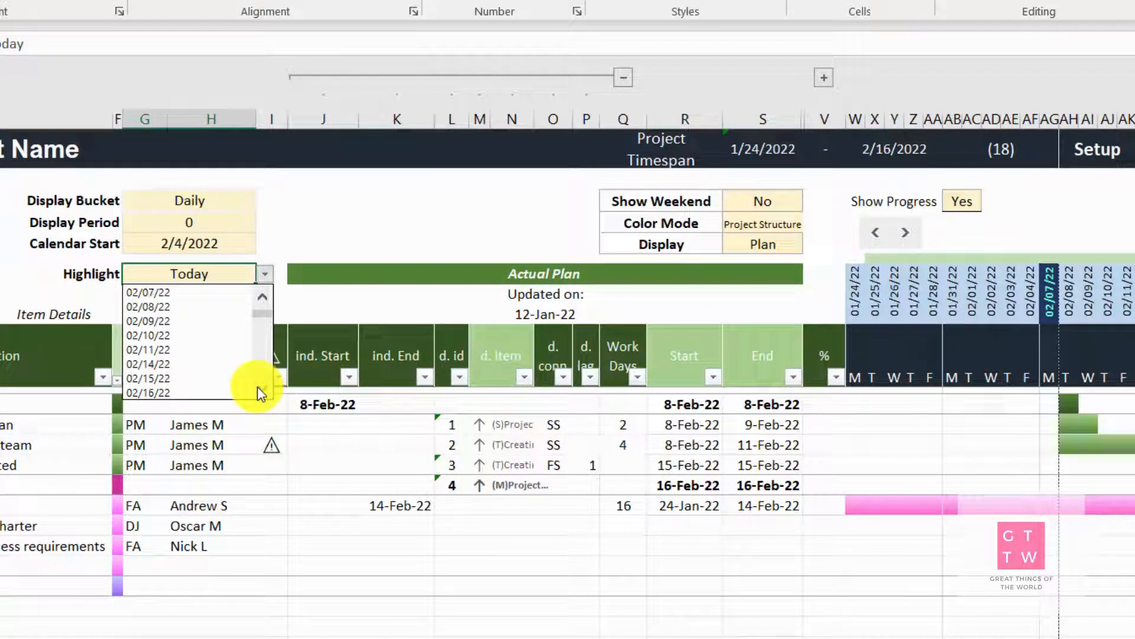
pyautogui.click(160, 378)
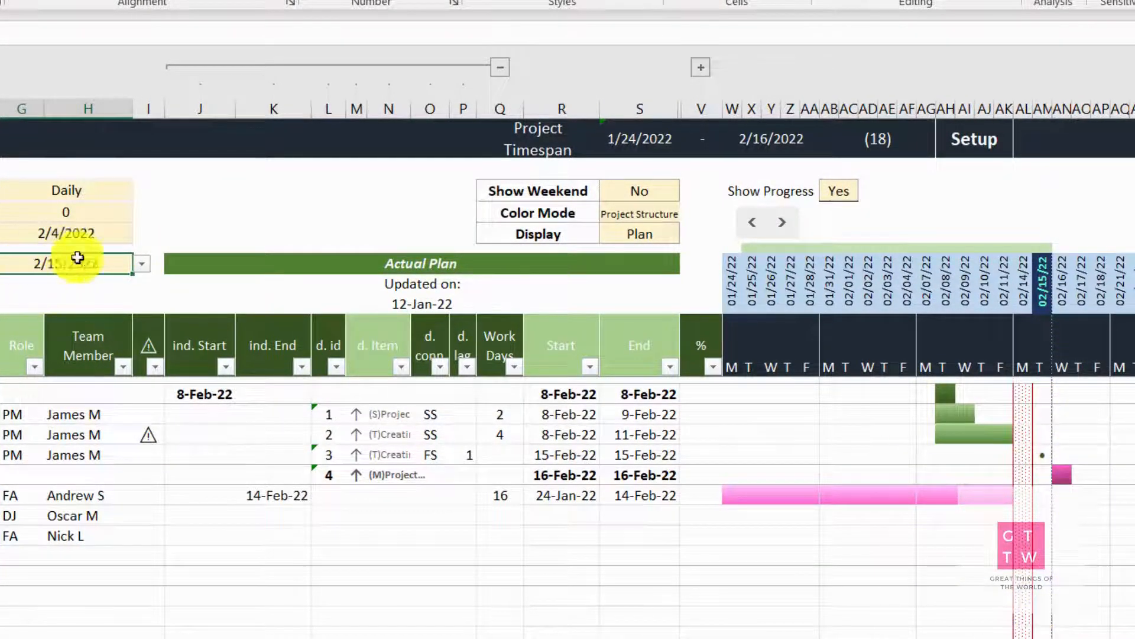
pyautogui.click(145, 268)
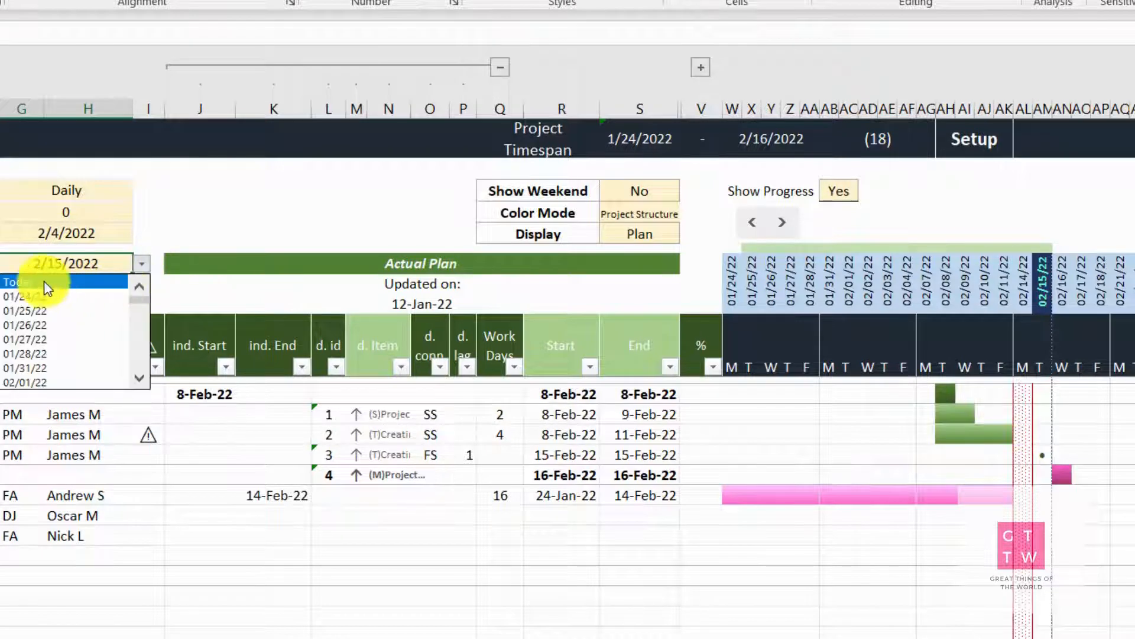
pyautogui.click(45, 282)
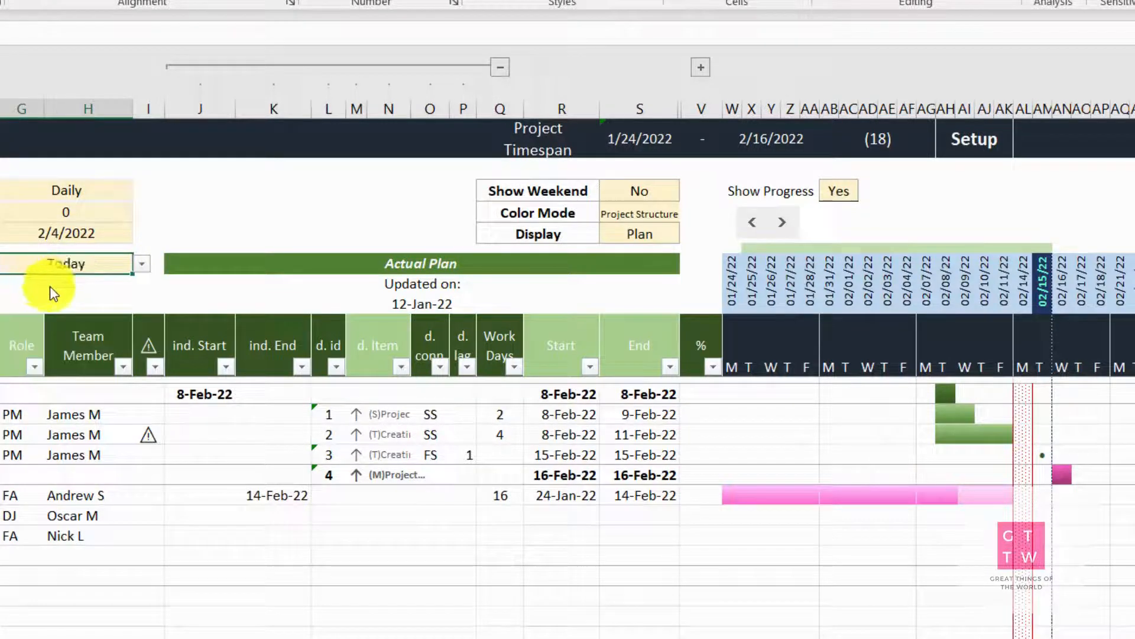
# Keep the Display option on Plan and collapse the Base Plan columns and the Actual Plan columns from ind. Start to d. lag
pyautogui.click(645, 233)
pyautogui.click(687, 235)
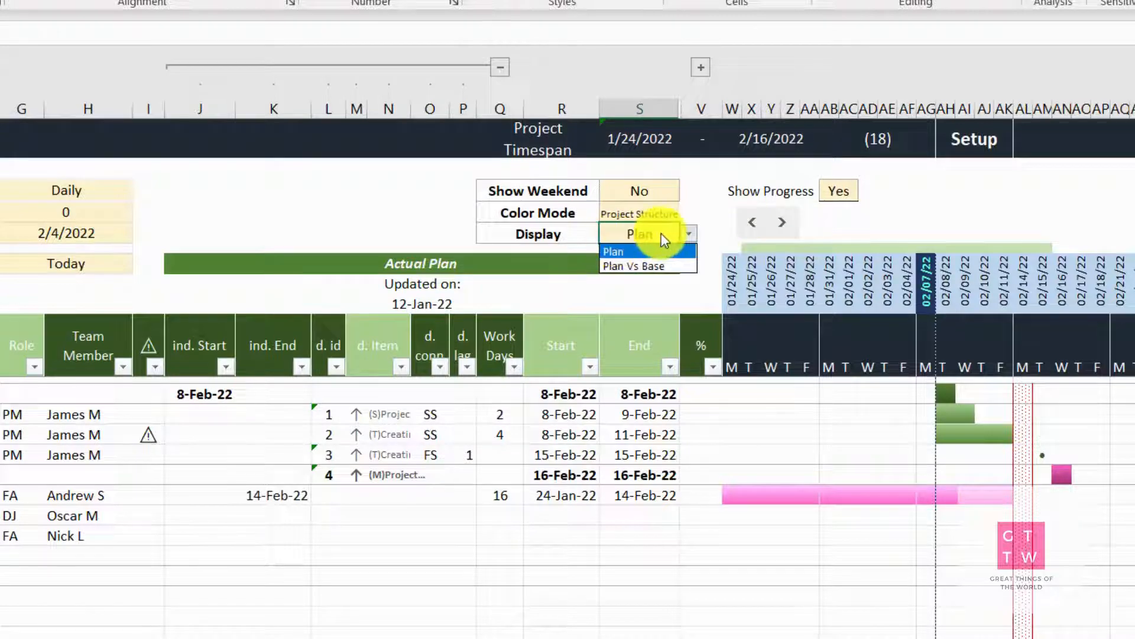
pyautogui.click(651, 251)
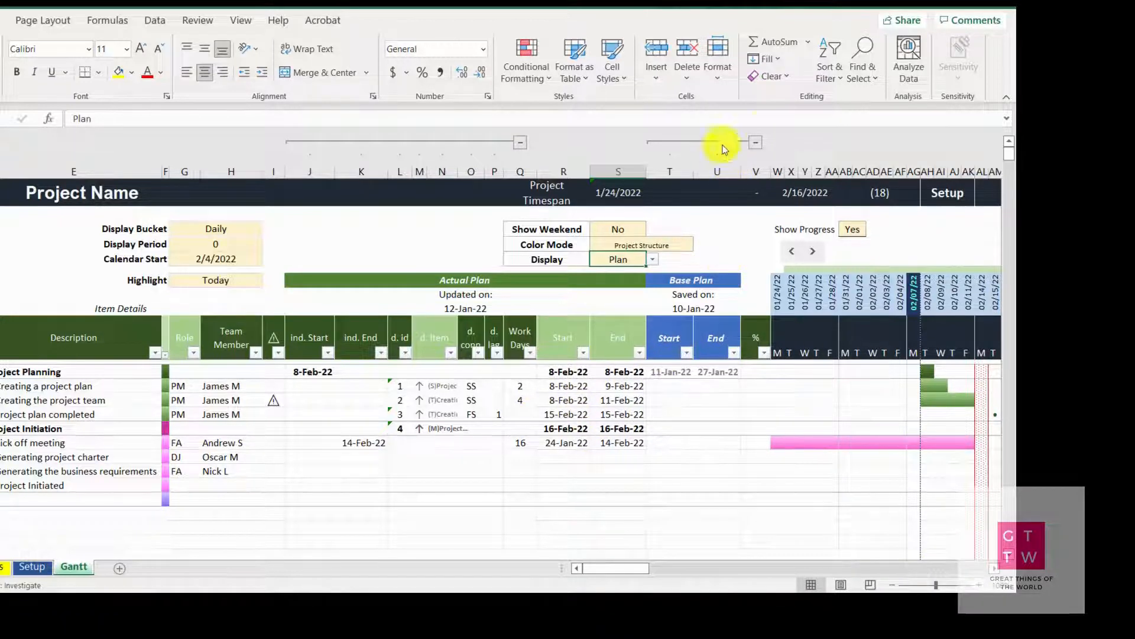
pyautogui.click(756, 145)
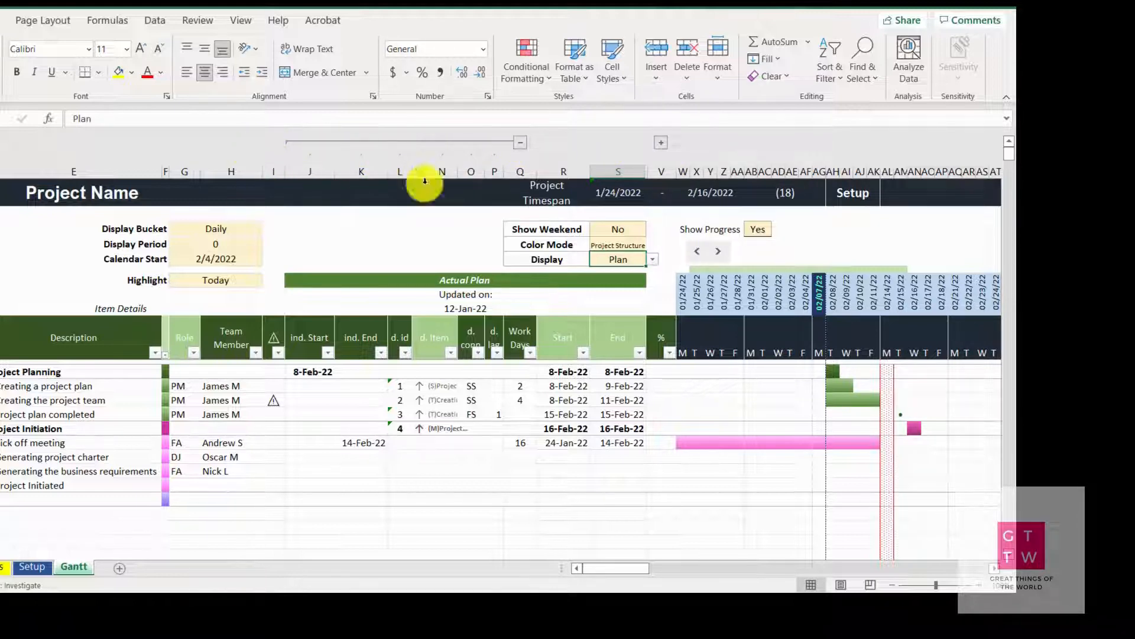
pyautogui.click(520, 145)
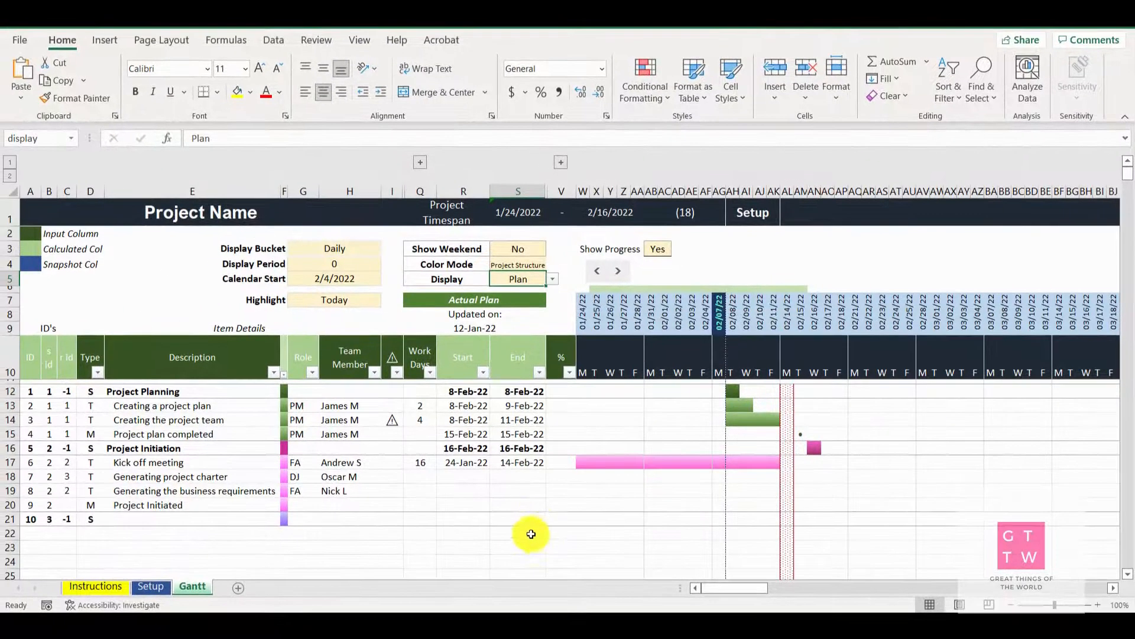
# Filter the Role column to show only PM and restore it to show all roles
pyautogui.scroll(-2, 675, 537)
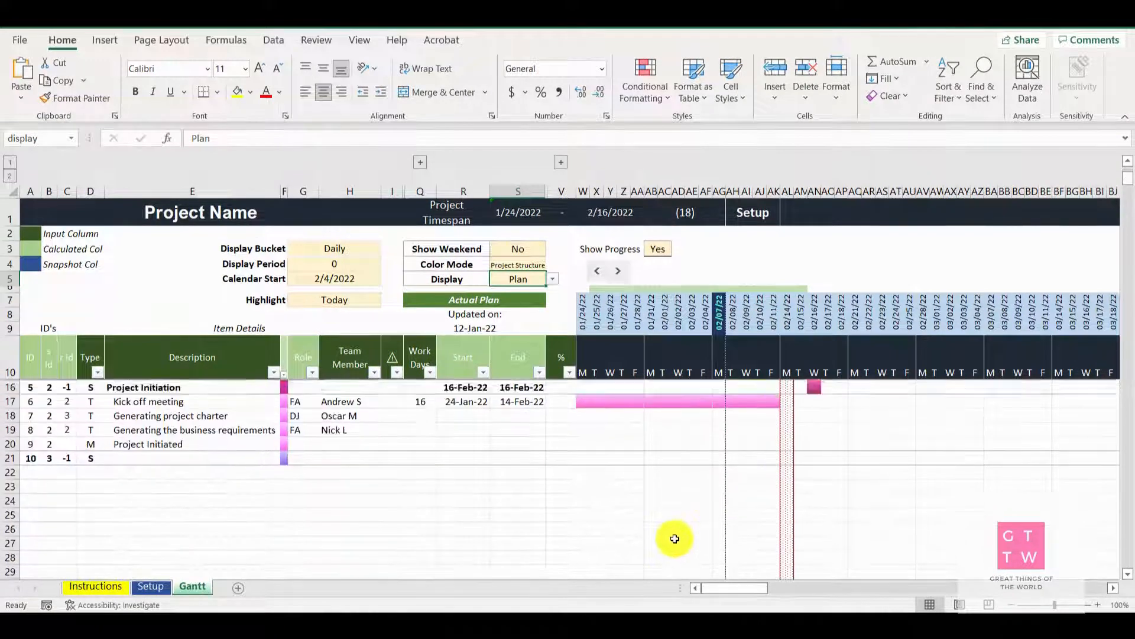
pyautogui.scroll(2, 675, 538)
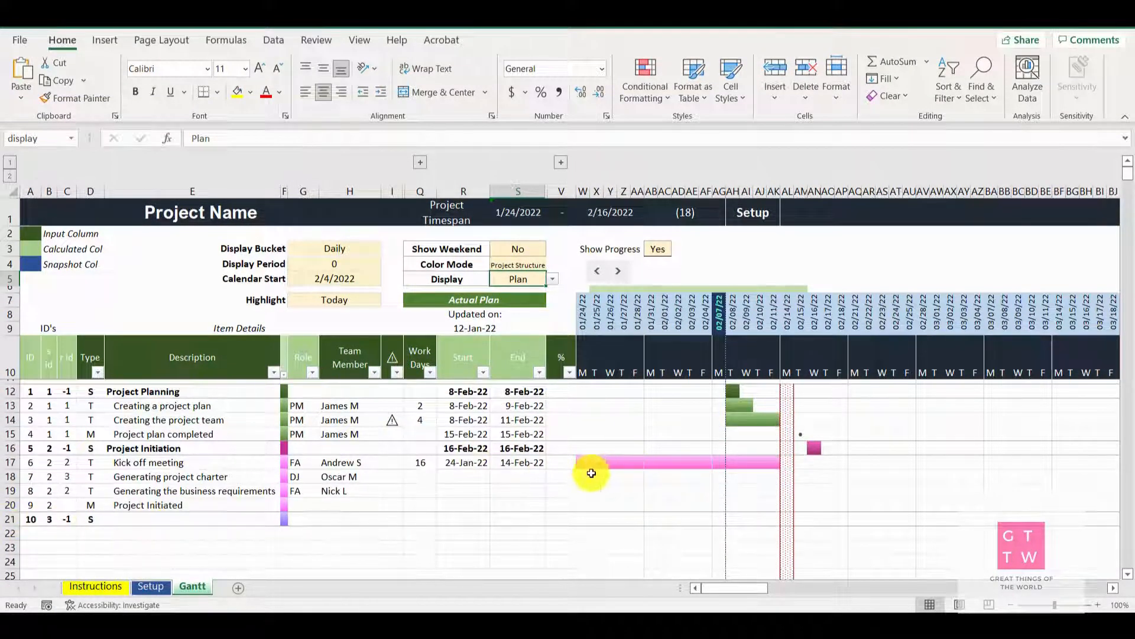
pyautogui.click(314, 374)
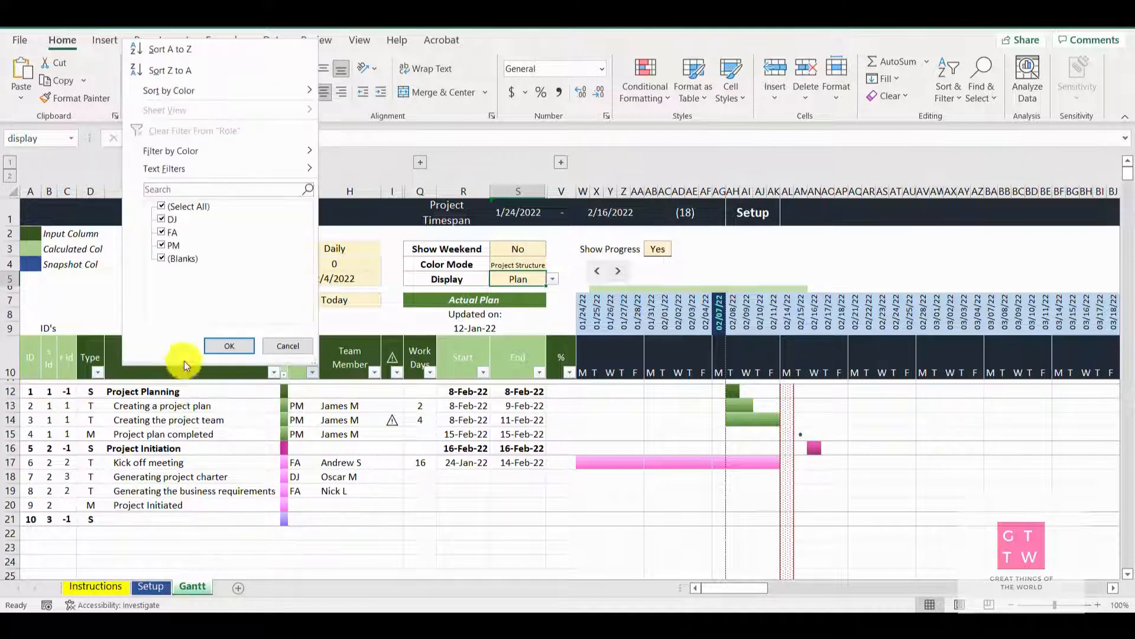
pyautogui.click(161, 206)
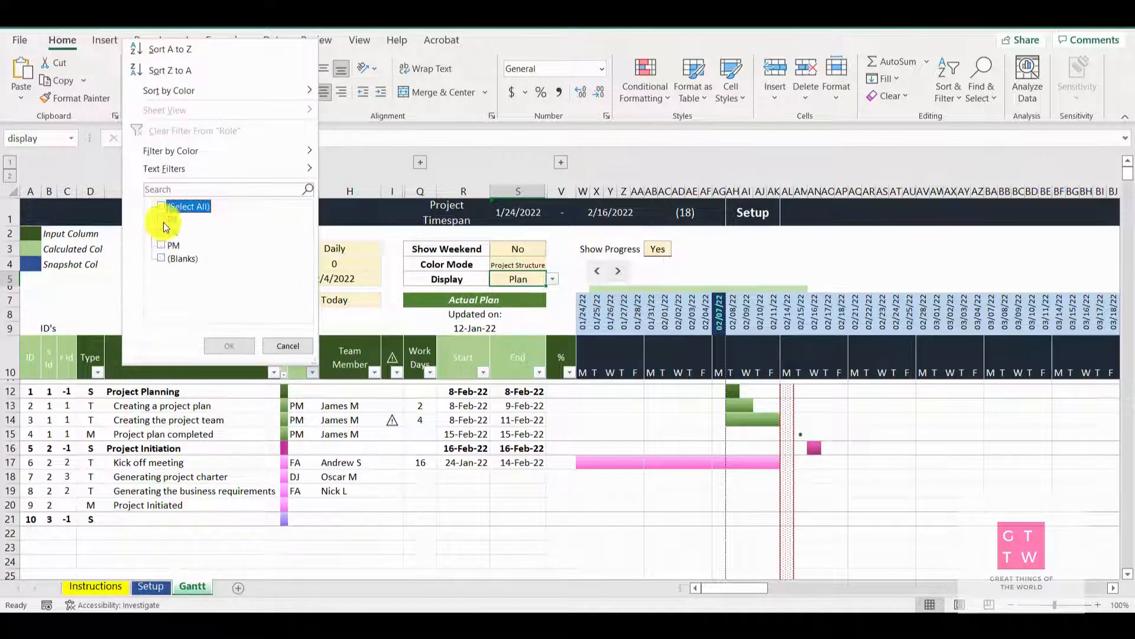
pyautogui.click(165, 248)
pyautogui.click(240, 345)
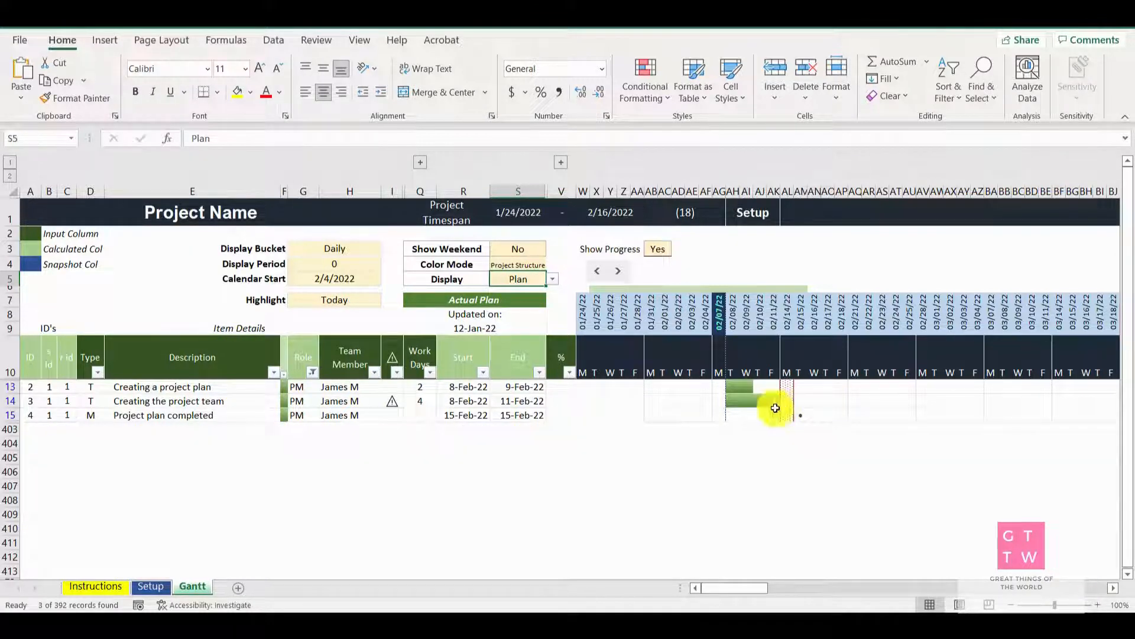
pyautogui.click(312, 372)
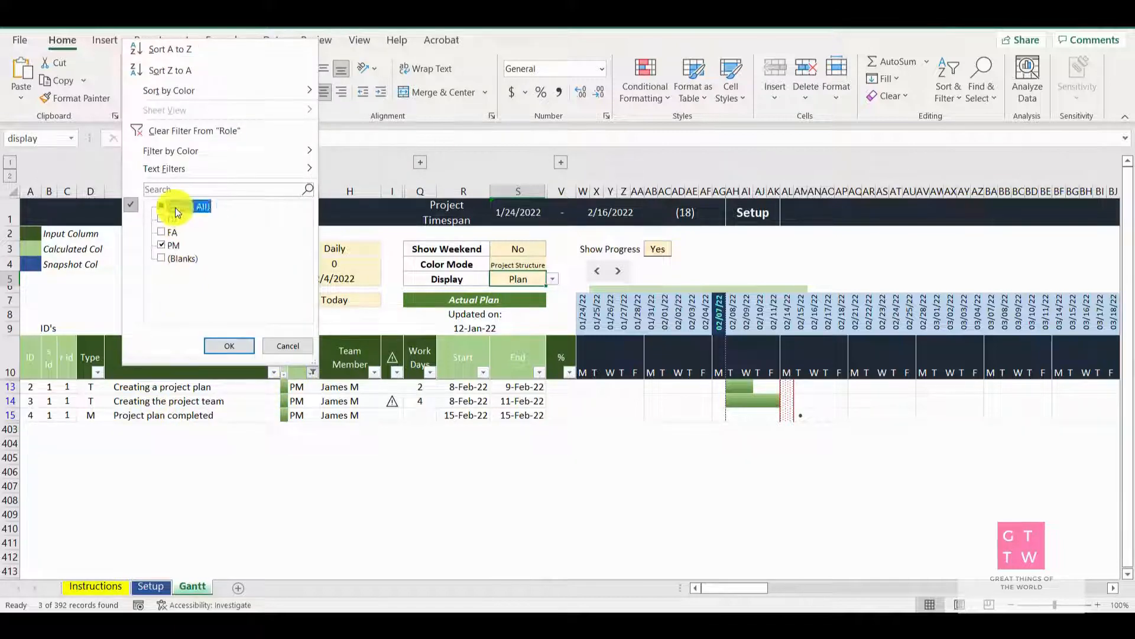
pyautogui.click(229, 345)
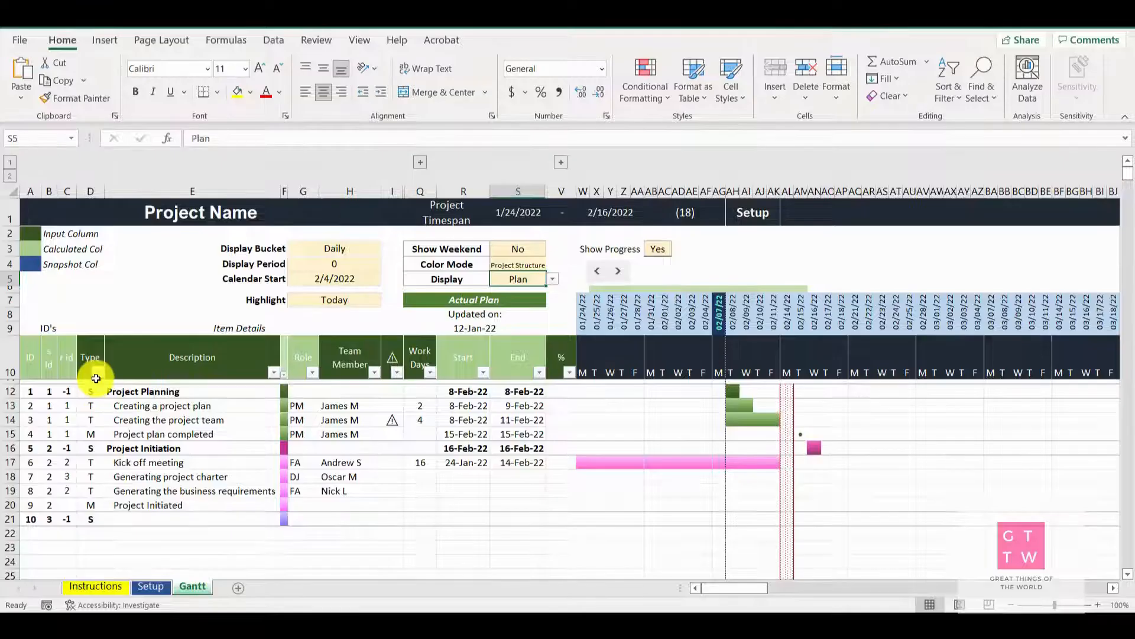
# Filter the Type column to show only S rows and restore it to show all types
pyautogui.click(98, 376)
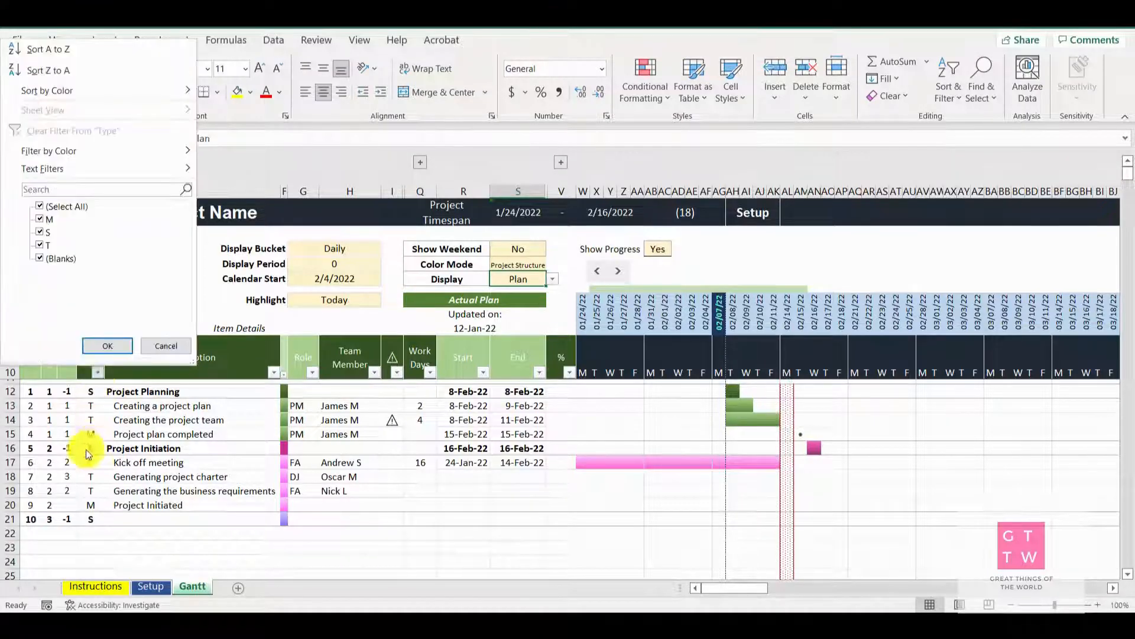
pyautogui.click(40, 207)
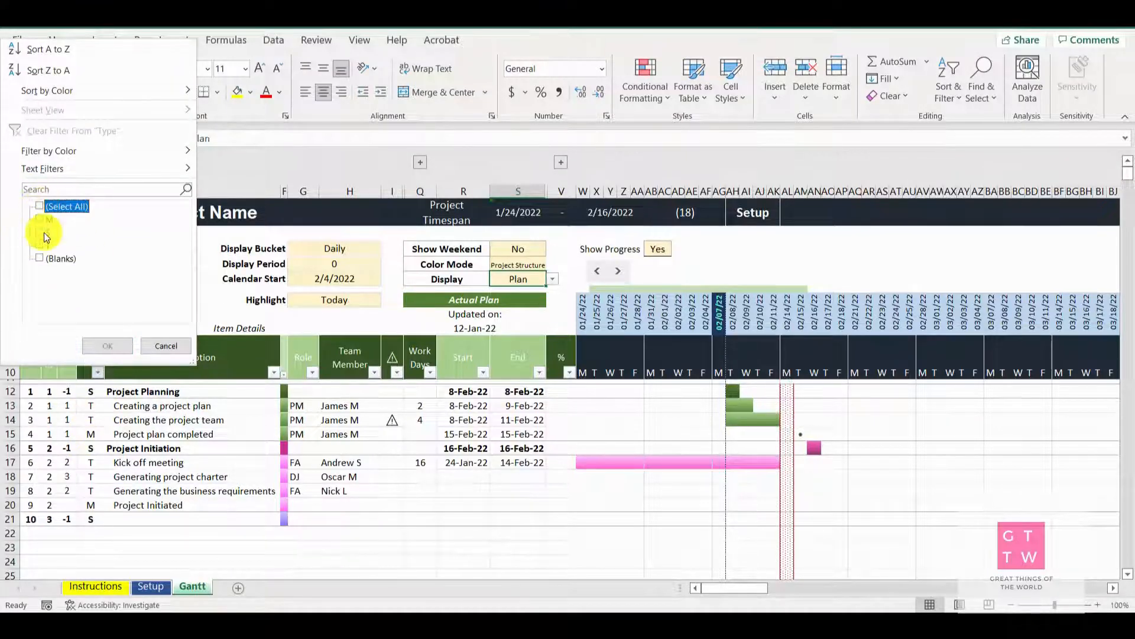
pyautogui.click(39, 231)
pyautogui.click(108, 349)
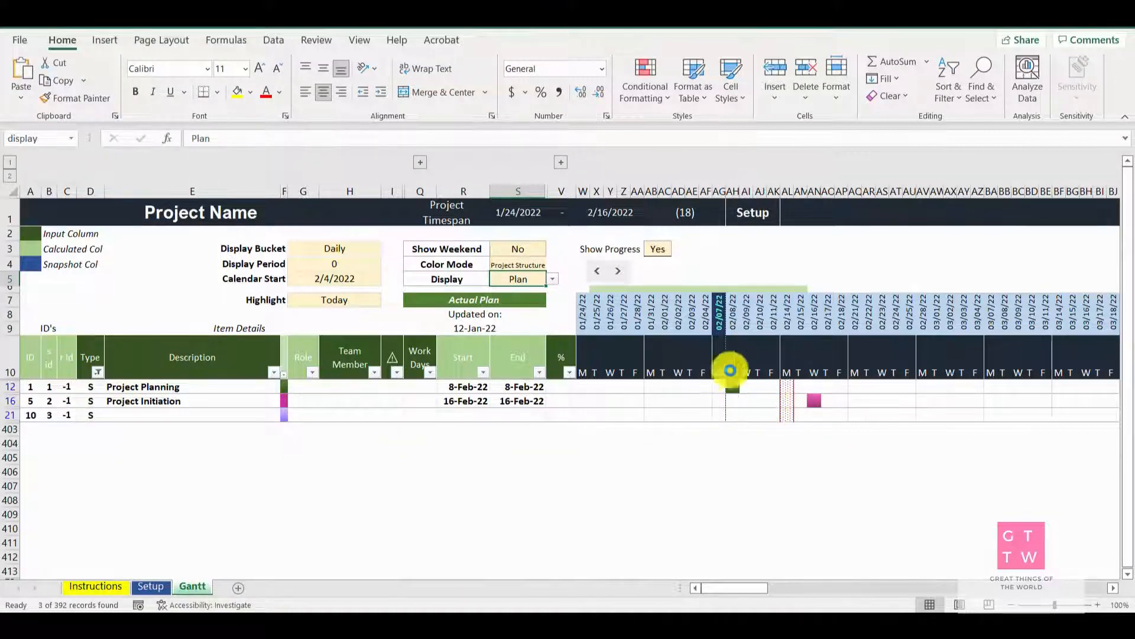
pyautogui.click(97, 372)
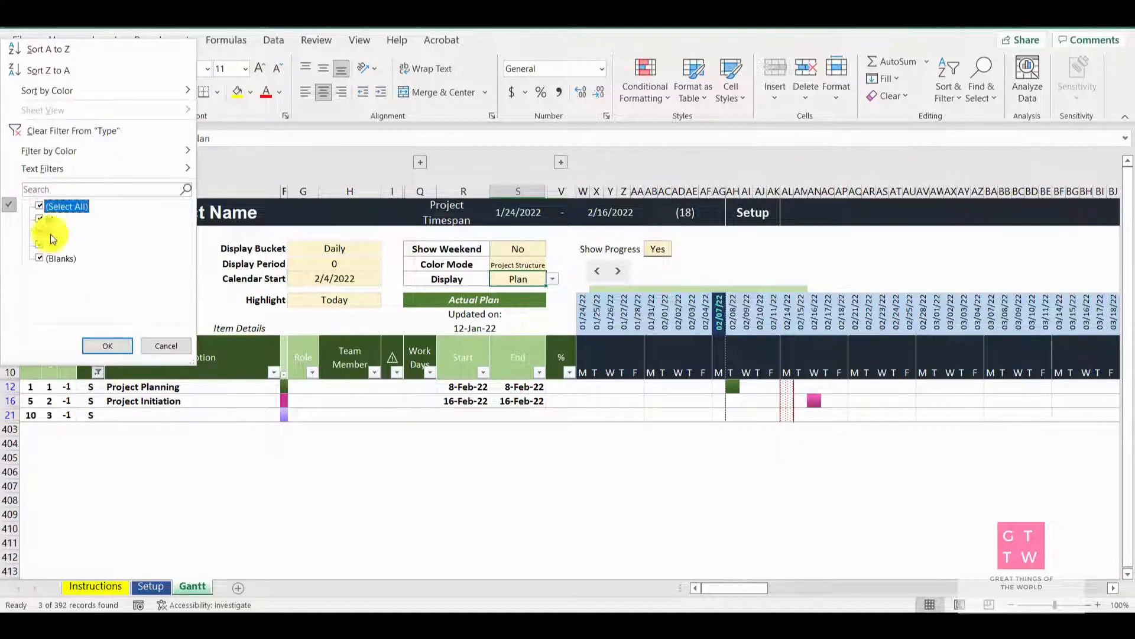
pyautogui.click(107, 345)
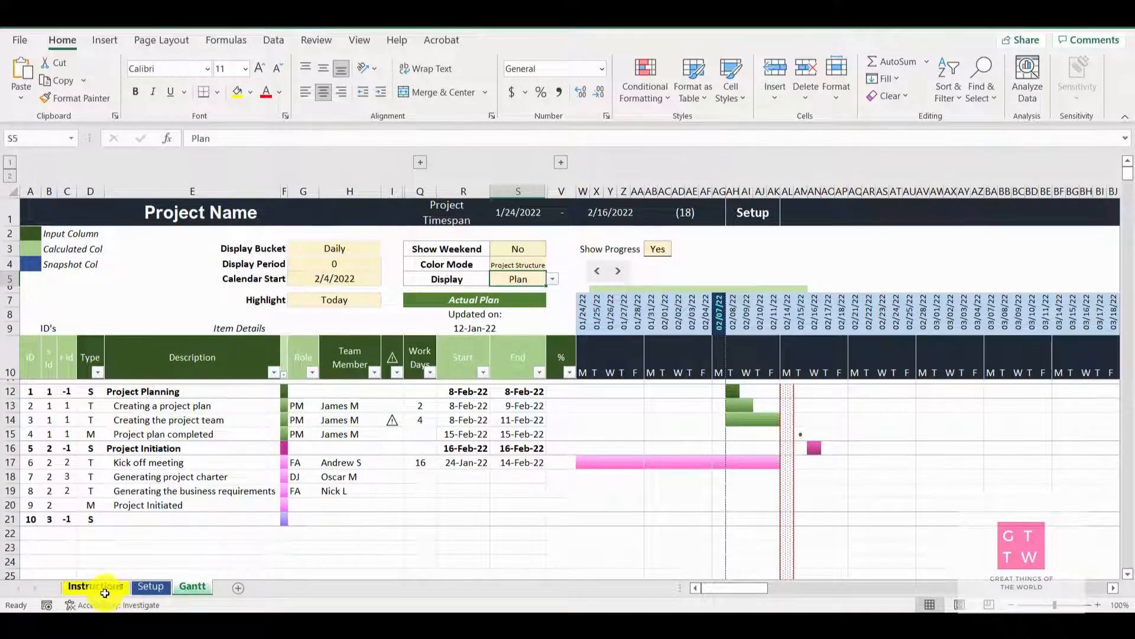
# Review the Setup sheet, and on the Gantt sheet examine the project start, end and duration cells and the timespan bar above the dates
pyautogui.click(152, 587)
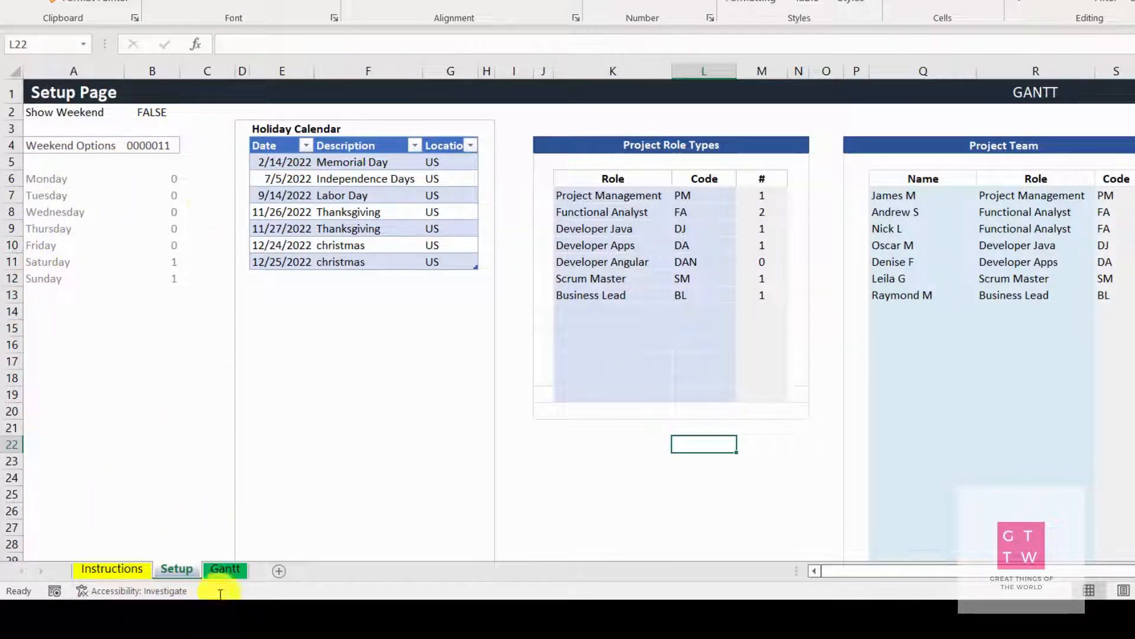
pyautogui.click(225, 569)
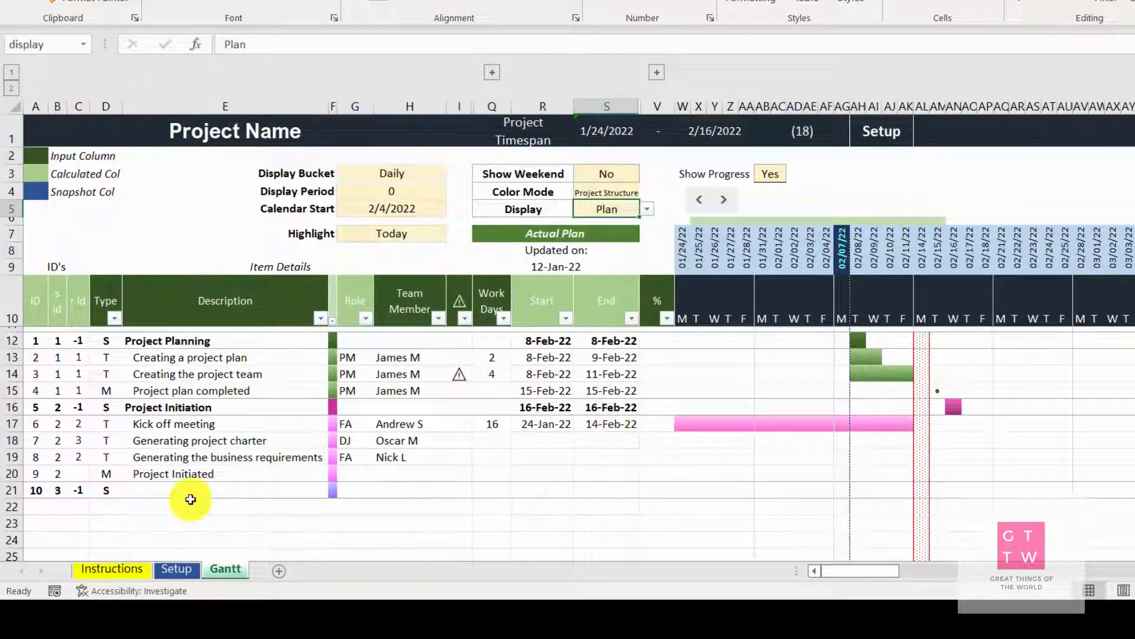
pyautogui.scroll(-1, 436, 482)
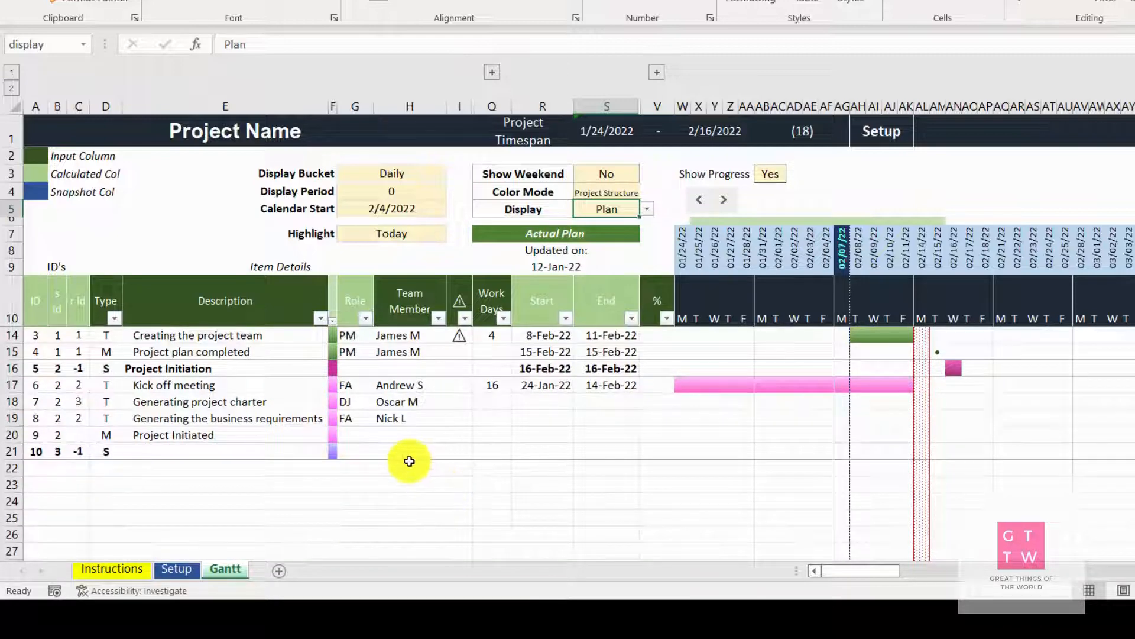
pyautogui.scroll(1, 410, 460)
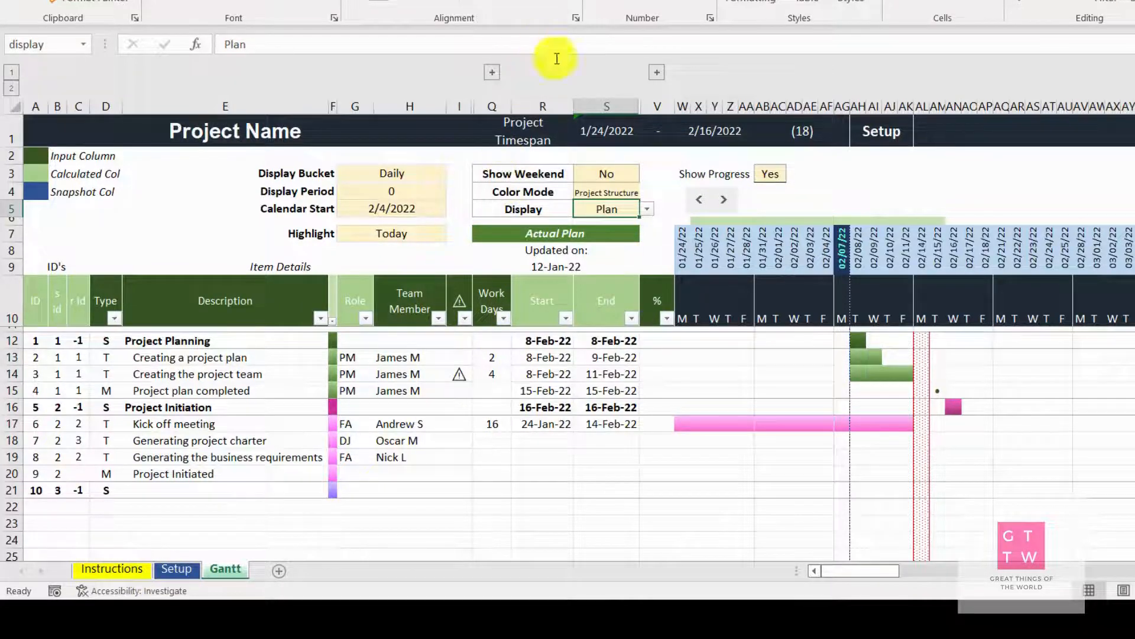
pyautogui.click(602, 130)
pyautogui.click(709, 131)
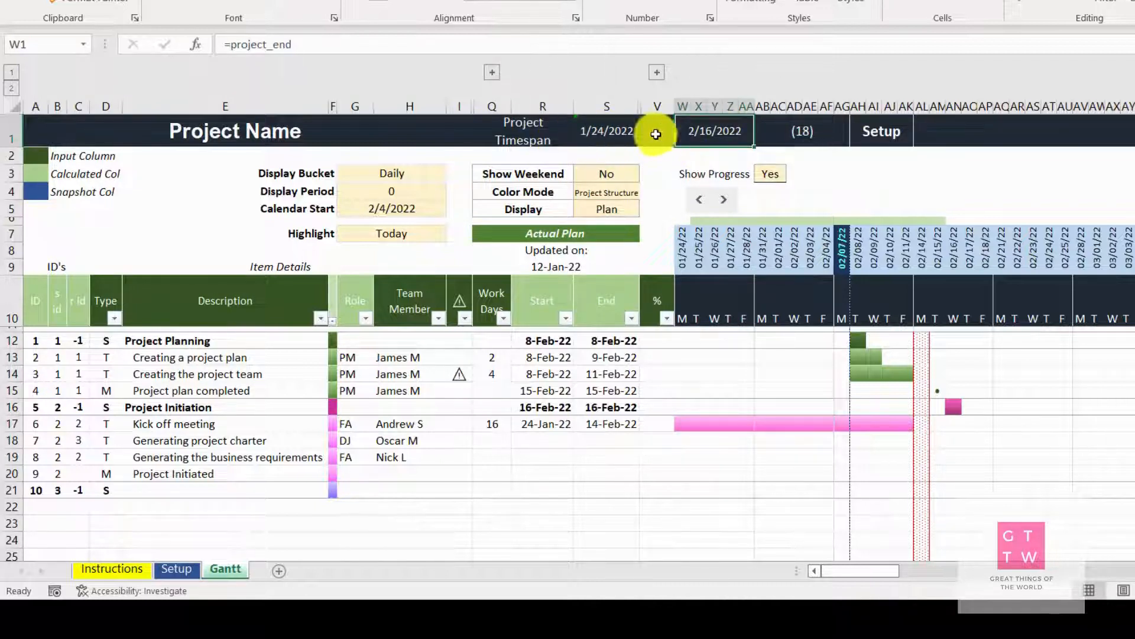
pyautogui.click(801, 133)
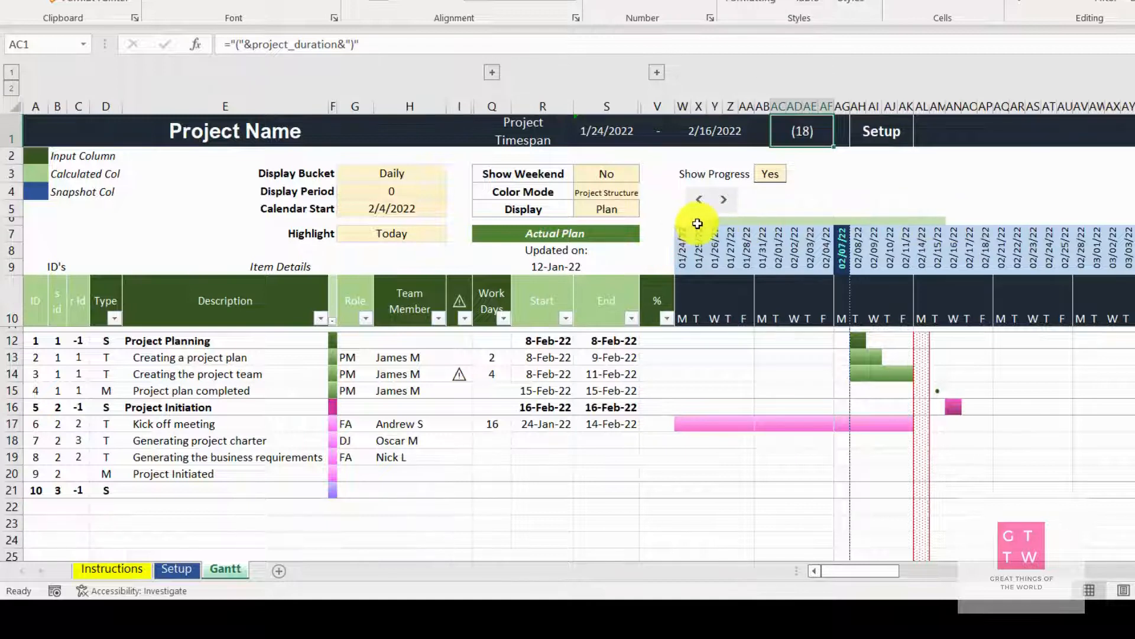
pyautogui.moveTo(698, 223); pyautogui.dragTo(939, 224)
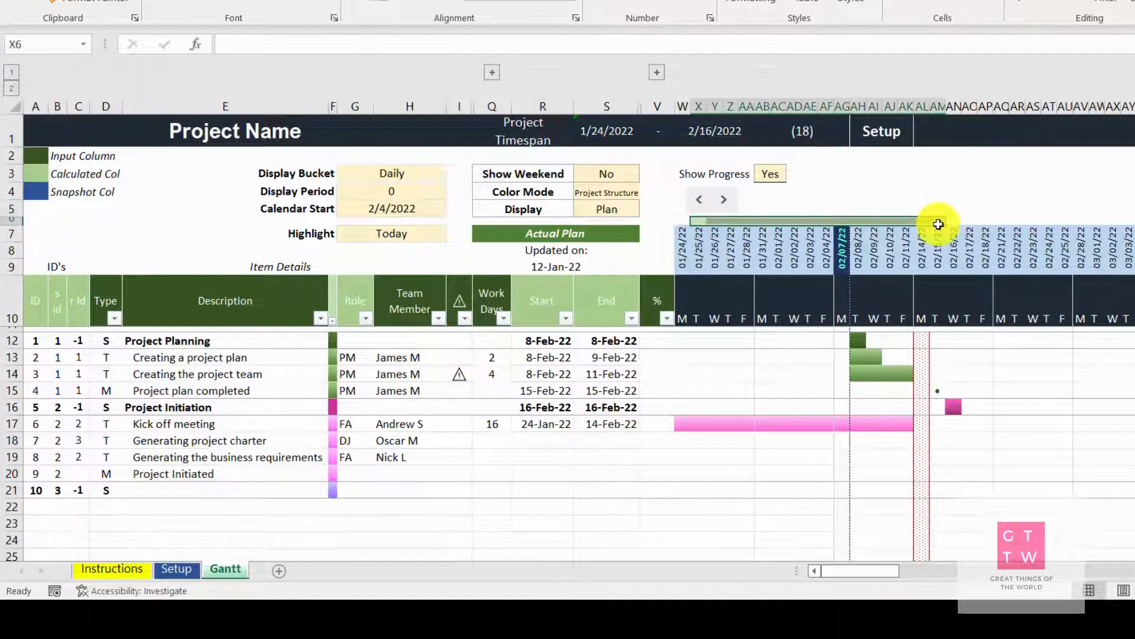
pyautogui.click(946, 194)
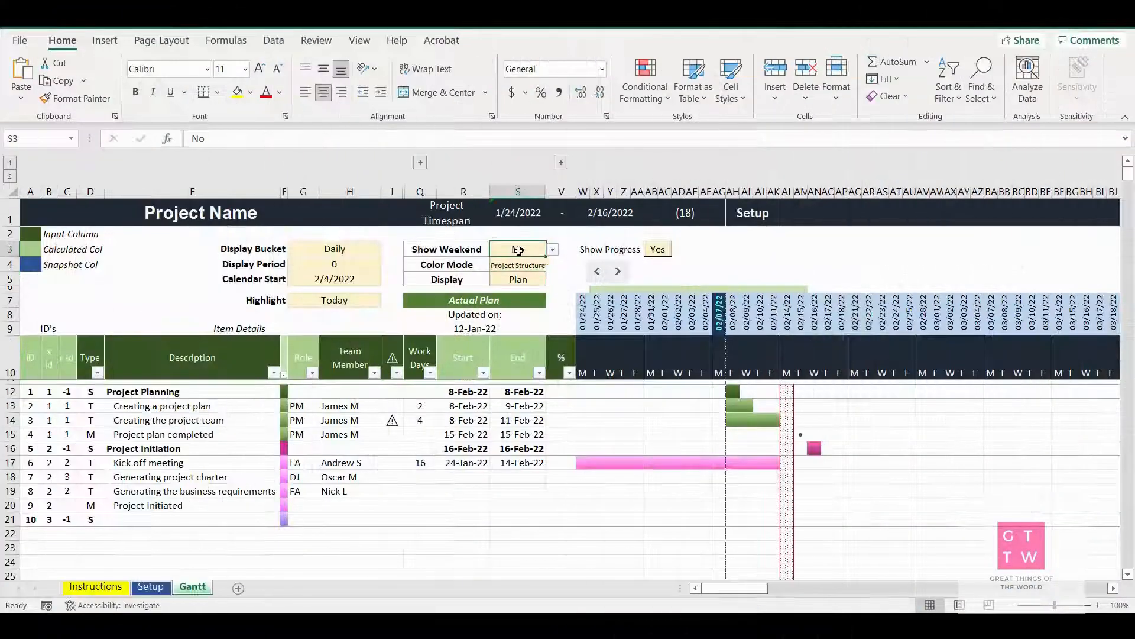
# Set Show Weekend to Yes and return it to No
pyautogui.click(553, 250)
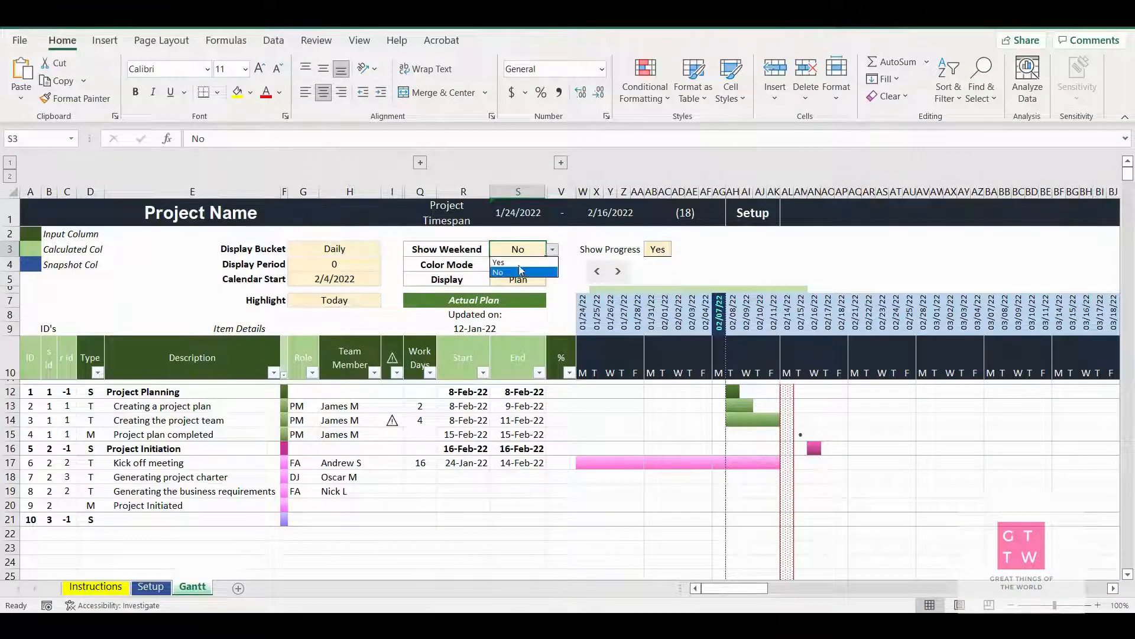
pyautogui.press('Up')
pyautogui.press('Return')
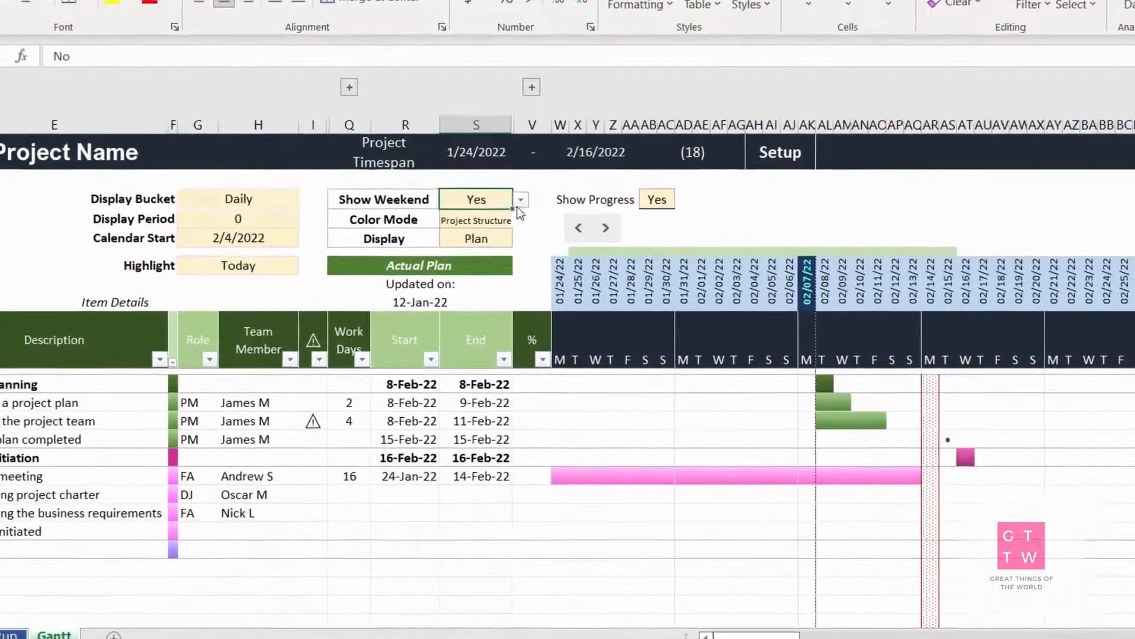
pyautogui.hotkey('alt', 'Down')
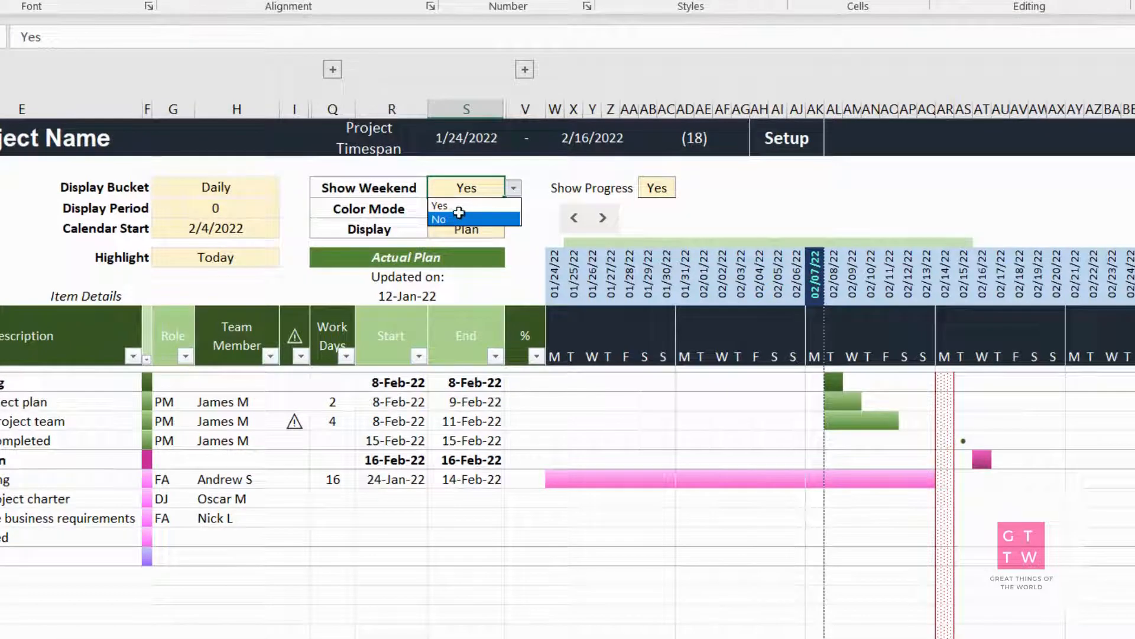
pyautogui.click(456, 218)
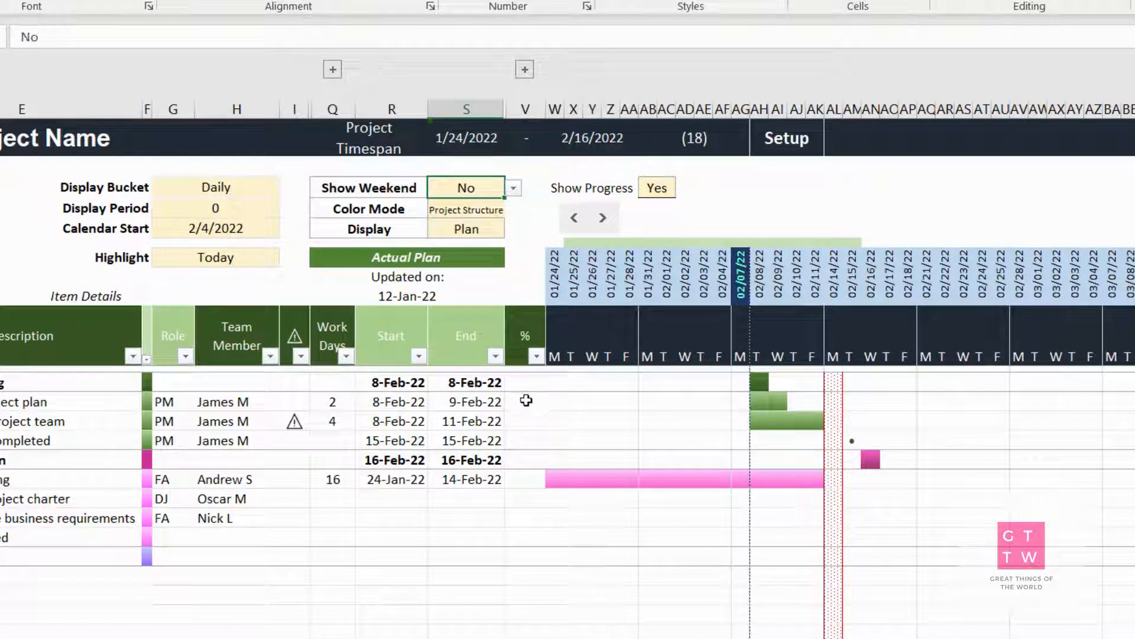
# Enter 50% progress for Creating a project plan, and 25% revised to 75% for Creating the project team
pyautogui.click(525, 407)
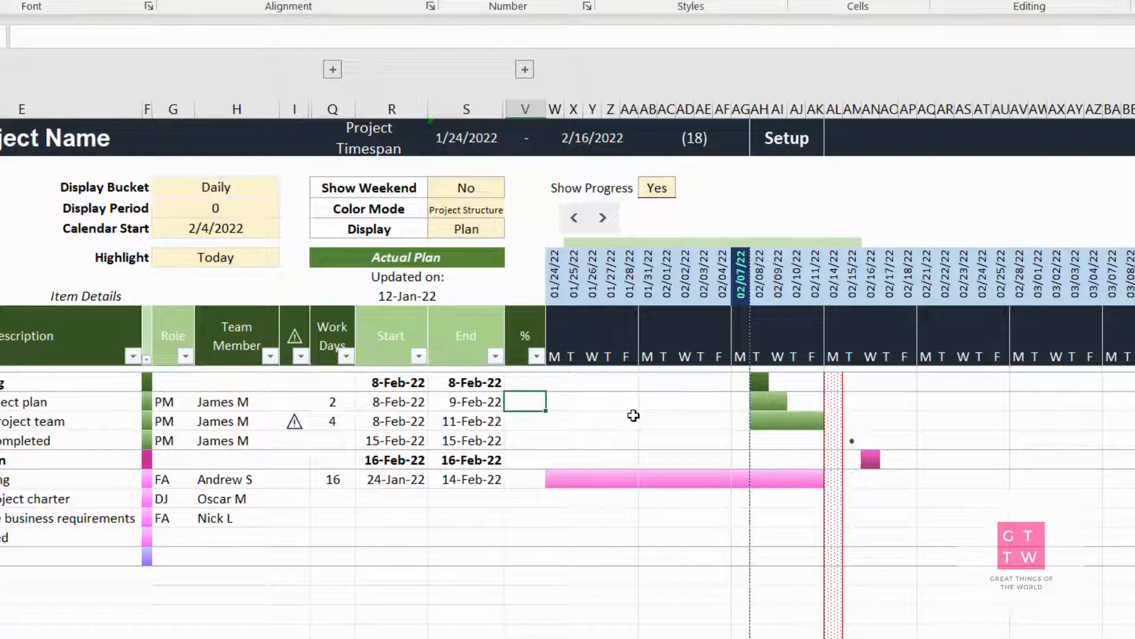
pyautogui.write('50')
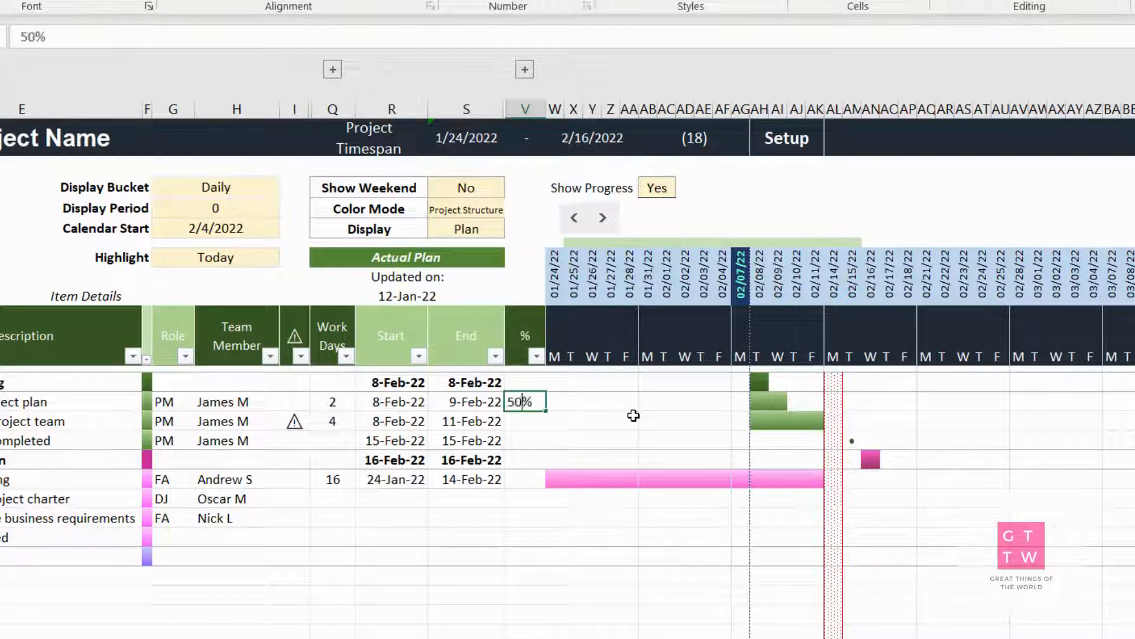
pyautogui.press('Return')
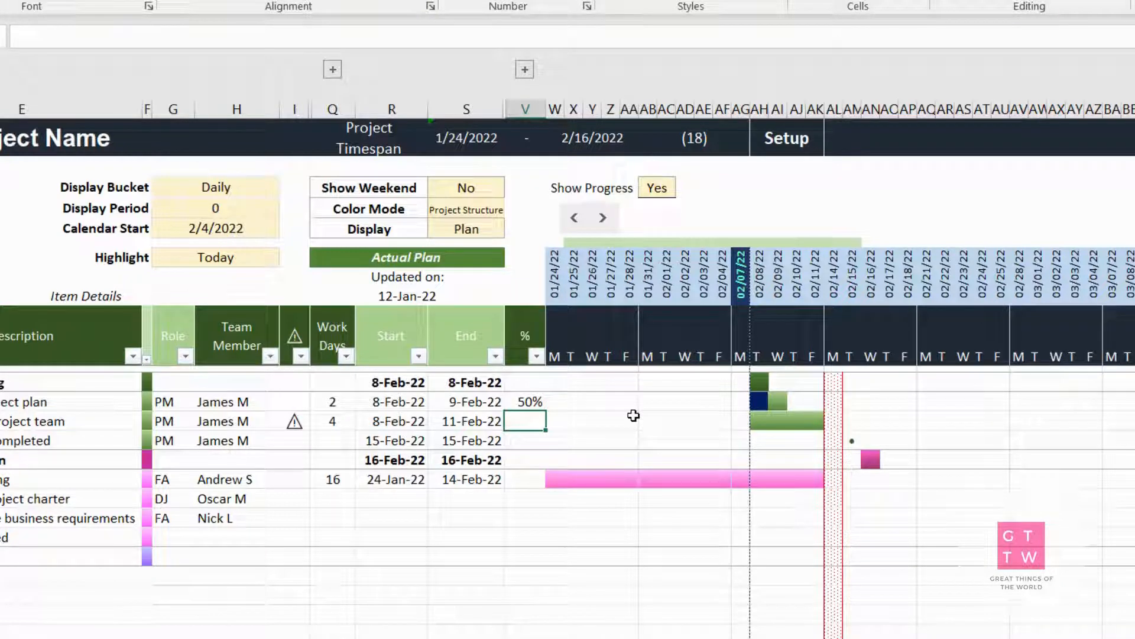
pyautogui.write('25')
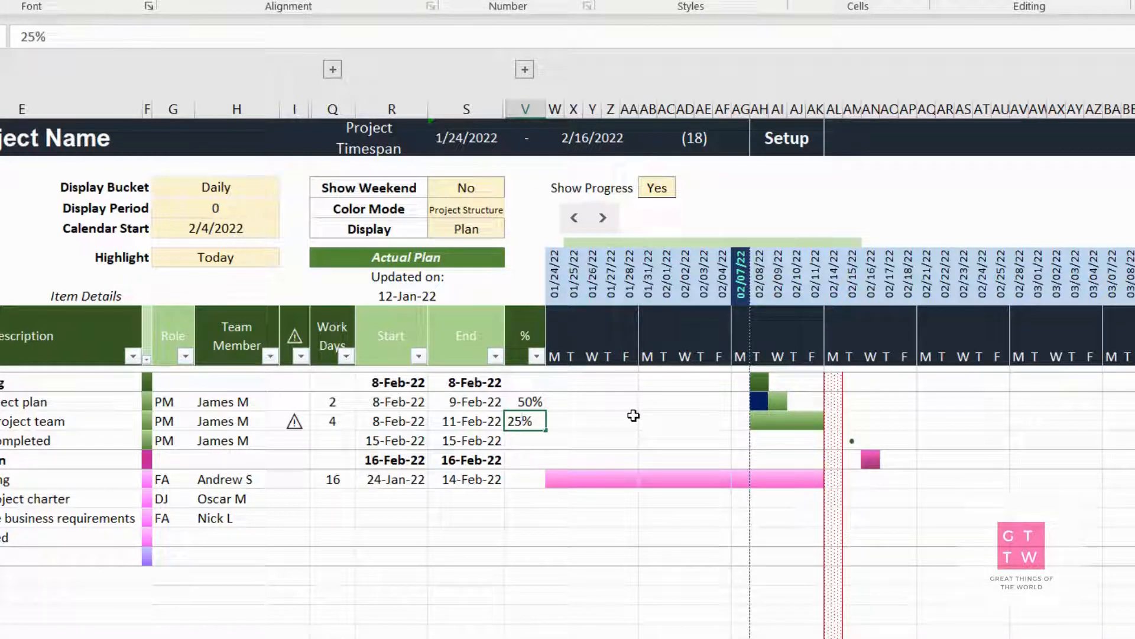
pyautogui.press('Return')
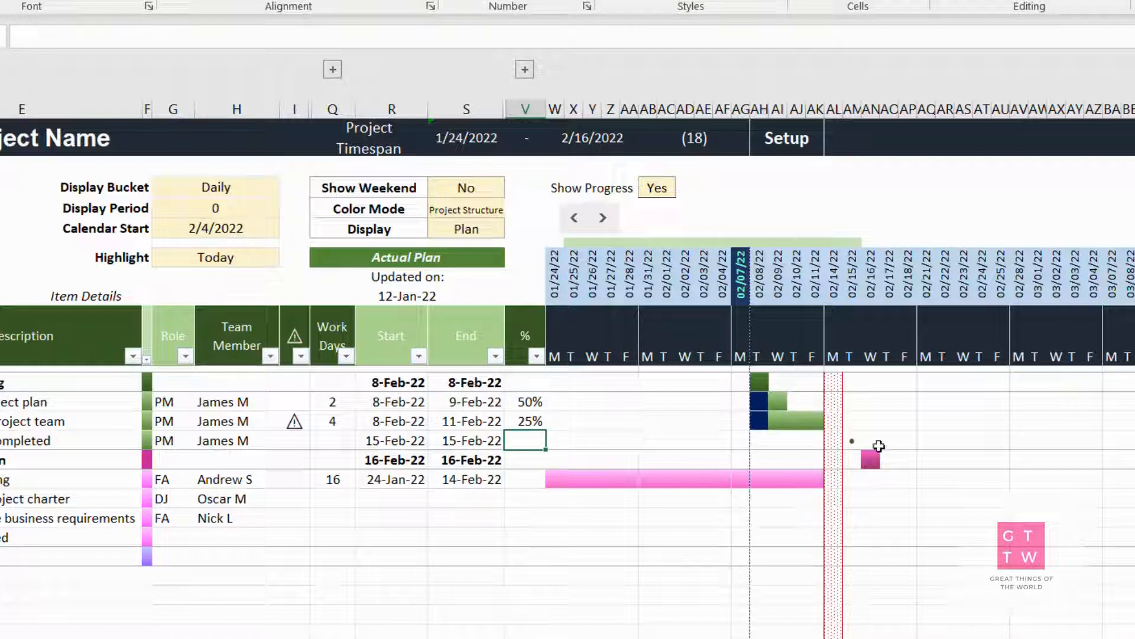
pyautogui.click(519, 421)
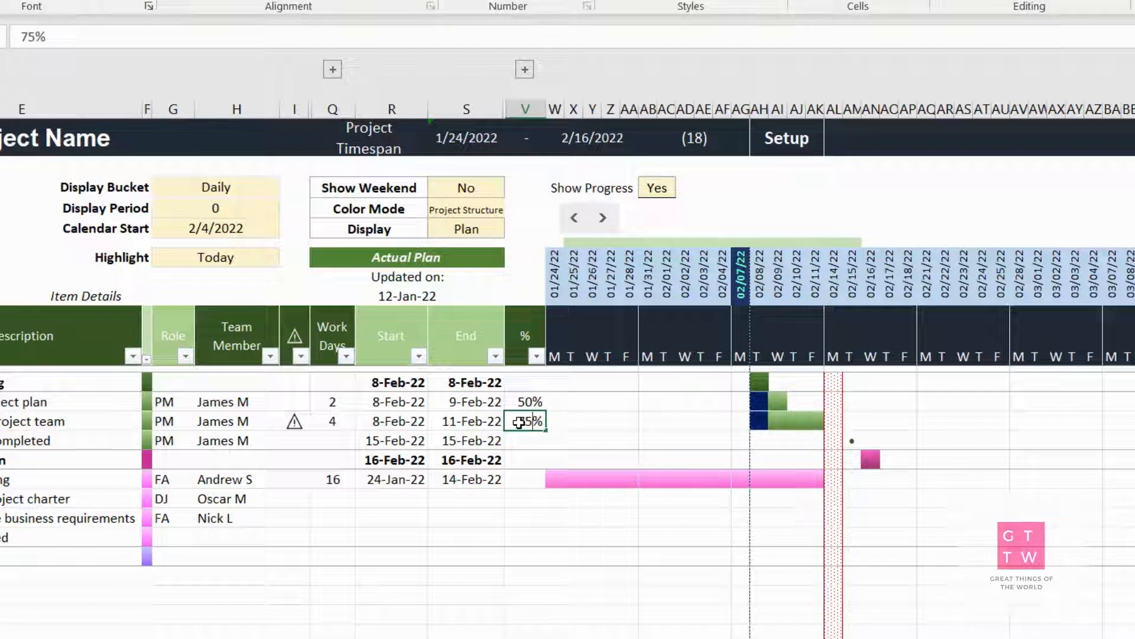
pyautogui.press('Return')
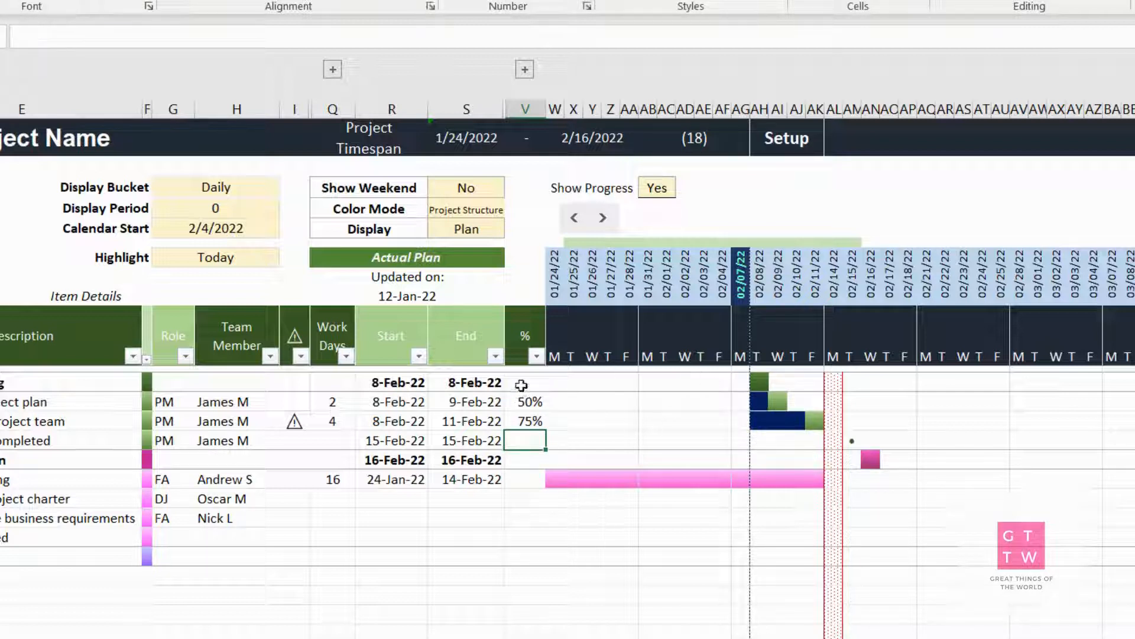
# Set the End date of the Project Planning section to 15-Feb-22
pyautogui.click(521, 385)
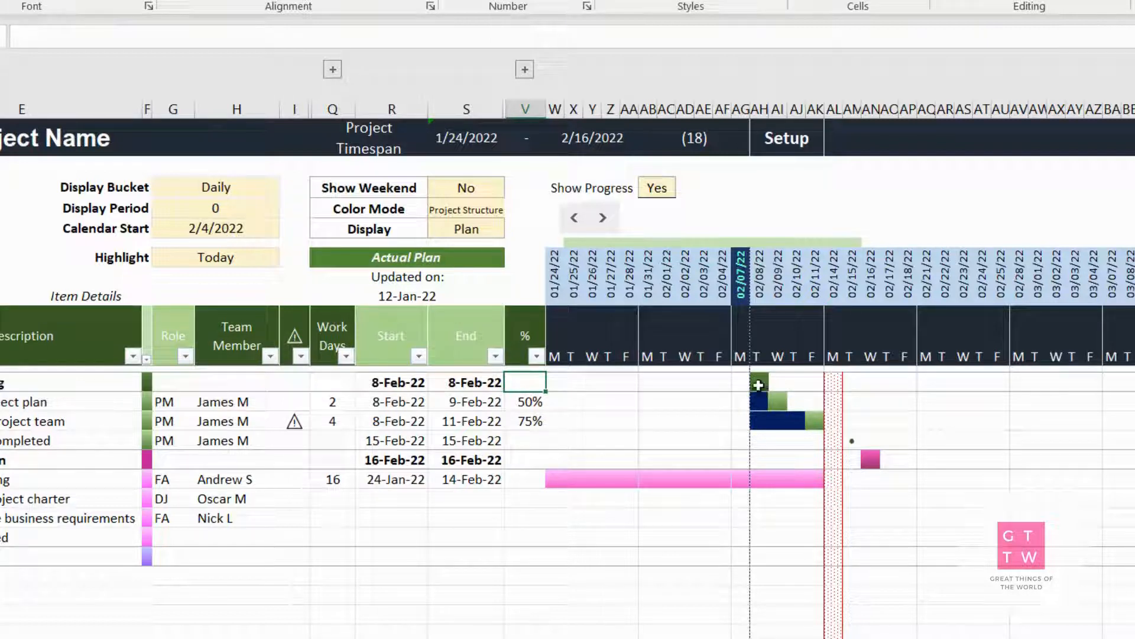
pyautogui.click(458, 382)
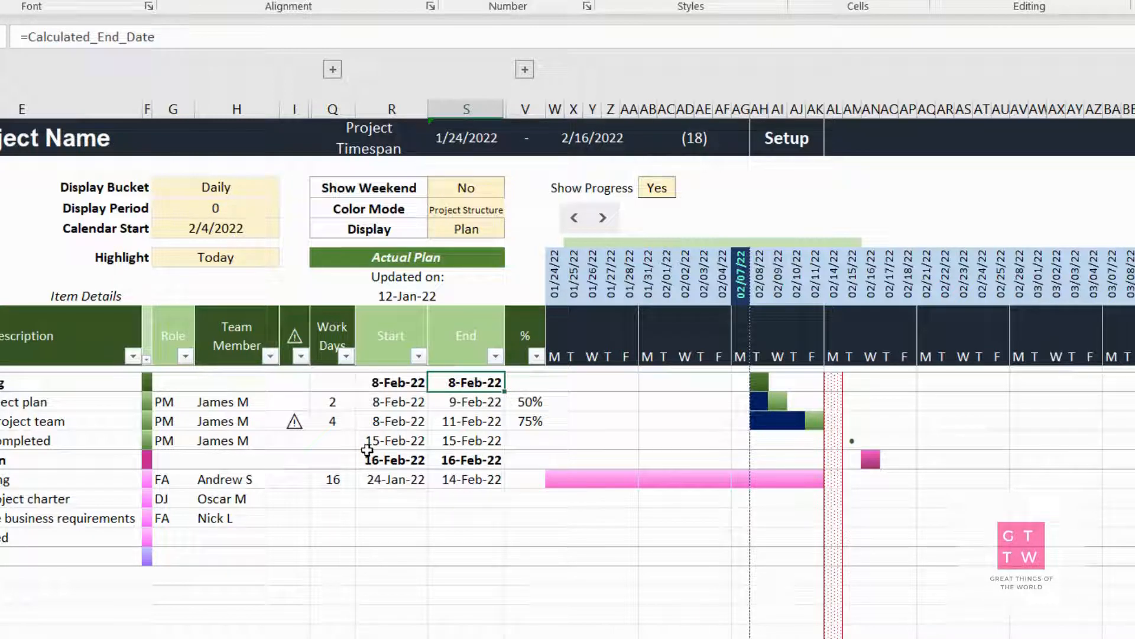
pyautogui.write('15-fe')
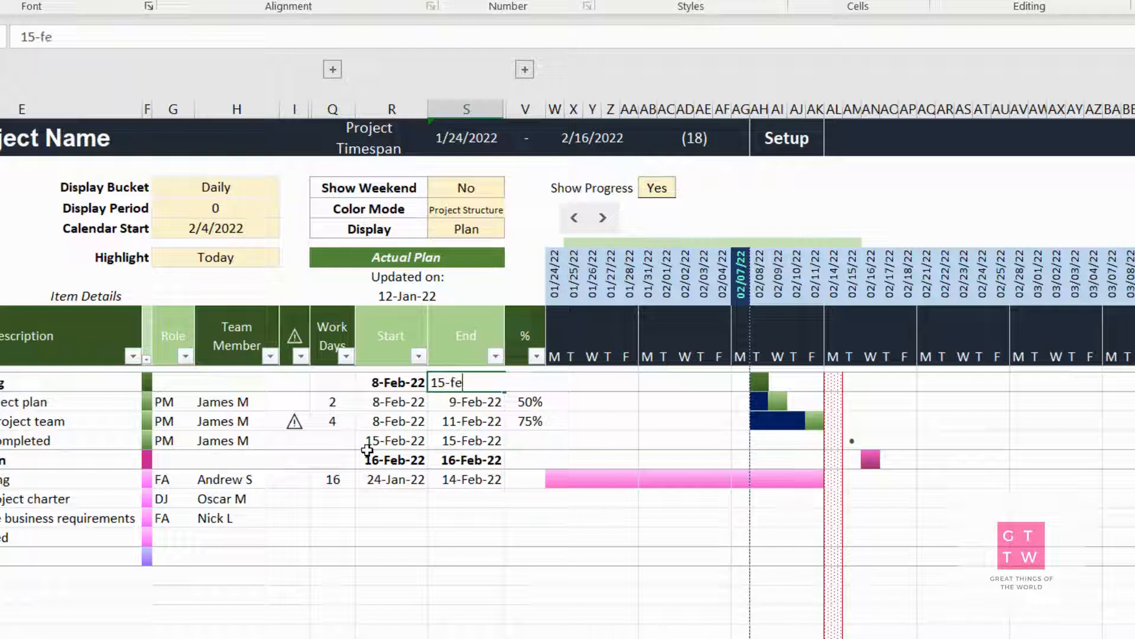
pyautogui.write('b-22')
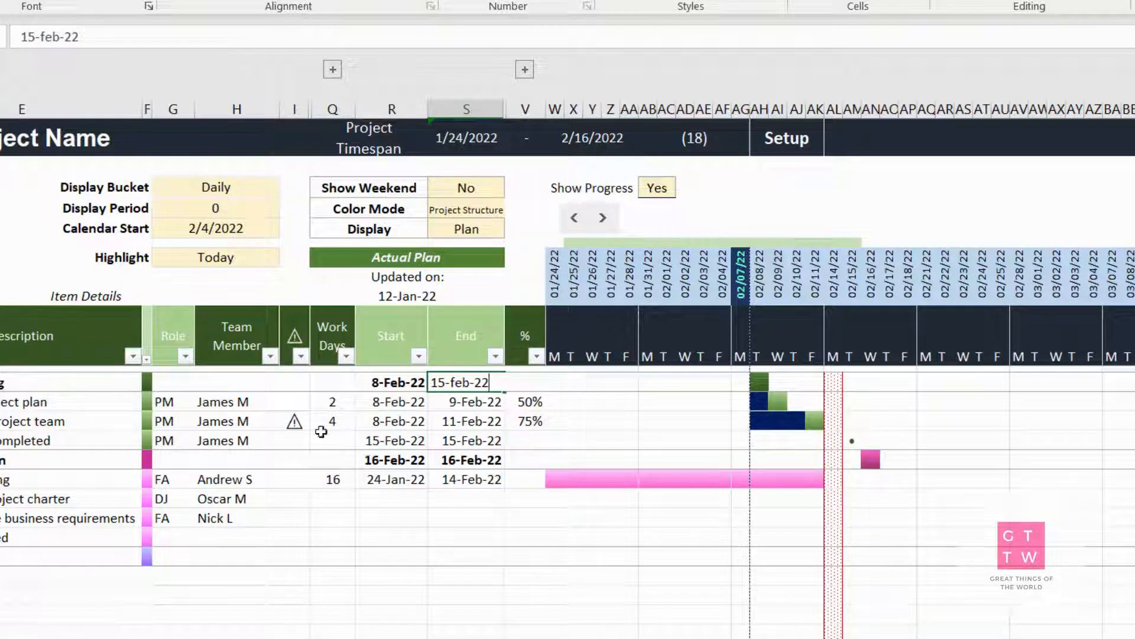
pyautogui.press('Return')
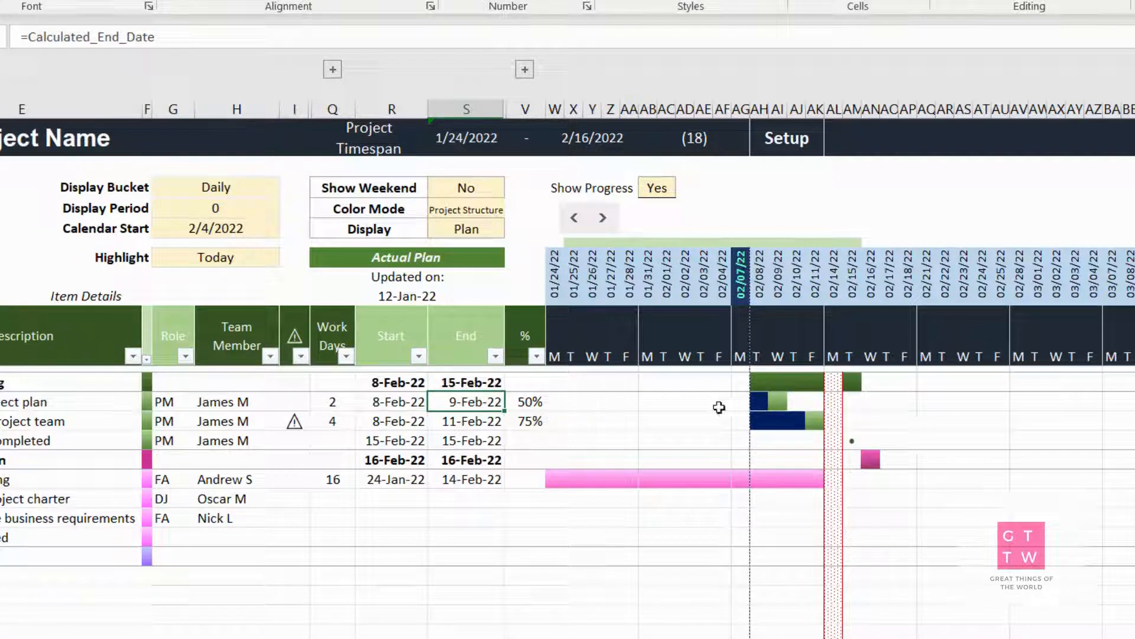
# Enter 50% progress for the Project Planning section row
pyautogui.click(526, 382)
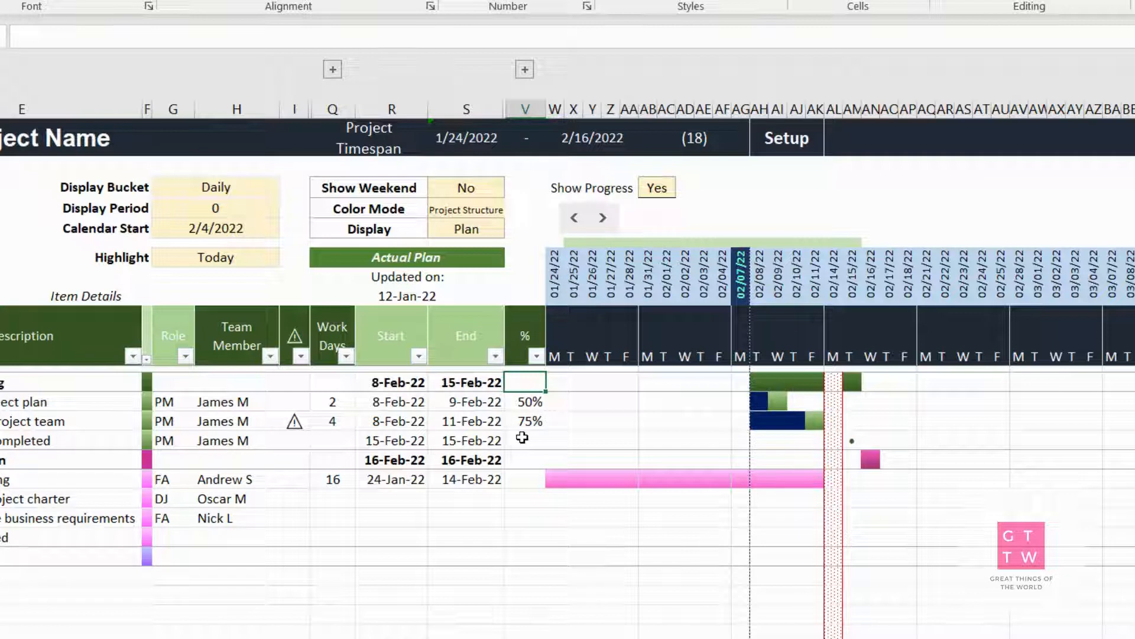
pyautogui.write('50')
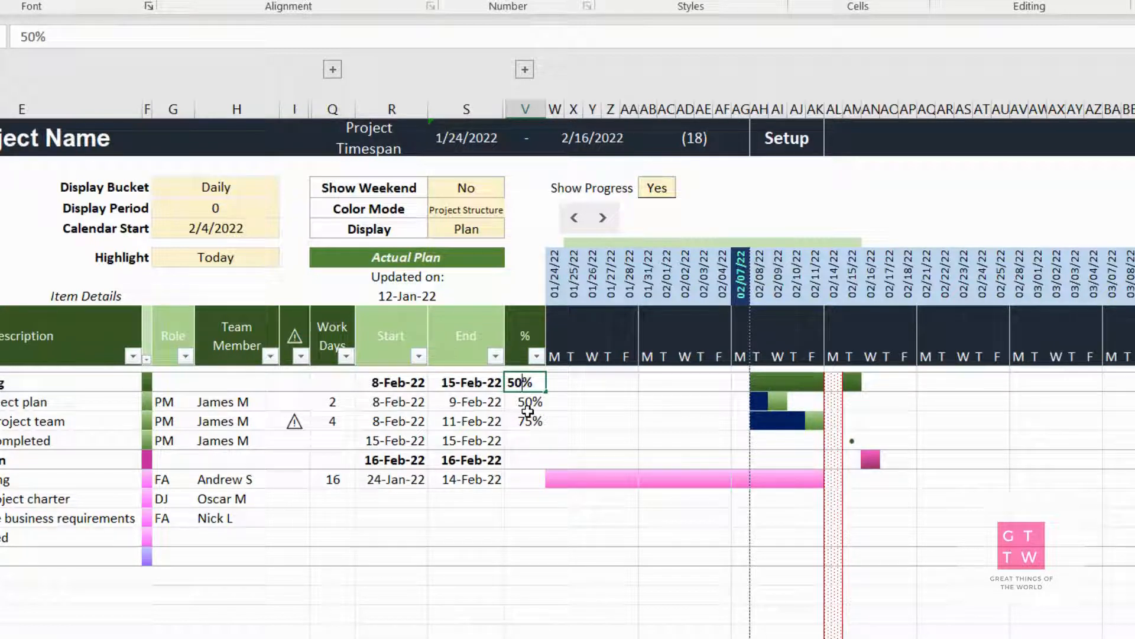
pyautogui.press('Return')
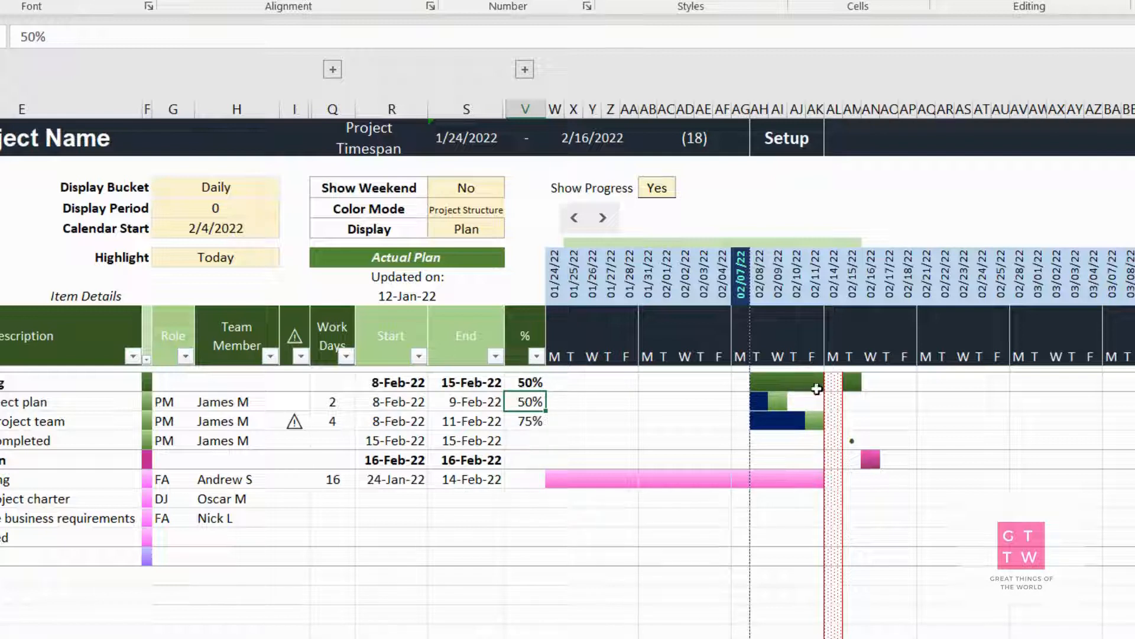
# Set Show Progress to No and return it to Yes
pyautogui.click(656, 187)
pyautogui.click(684, 188)
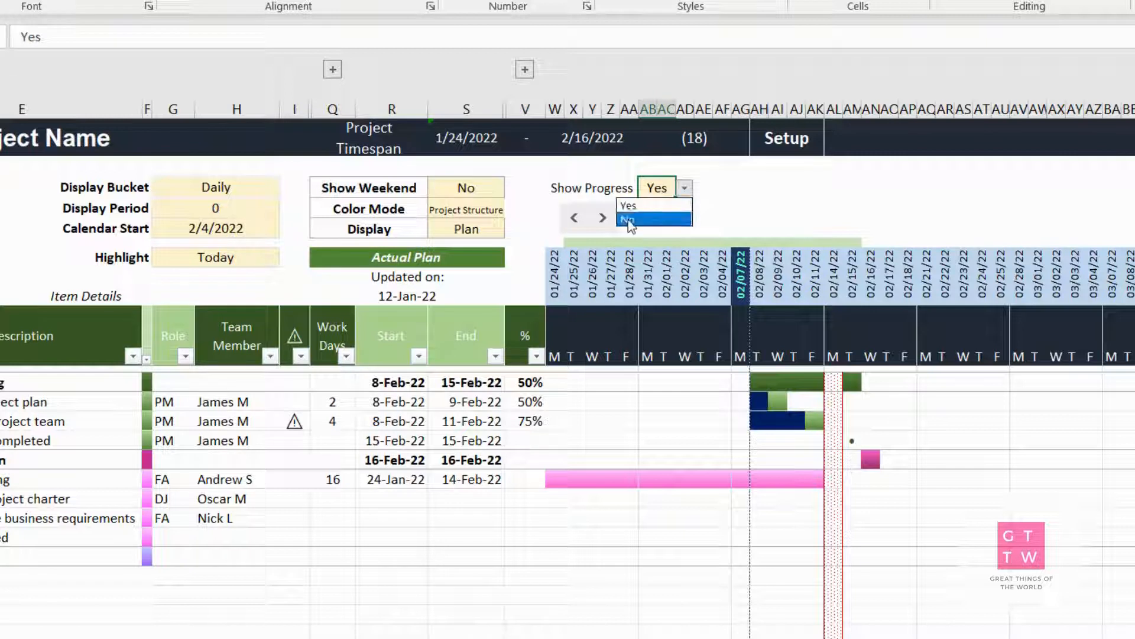
pyautogui.click(628, 219)
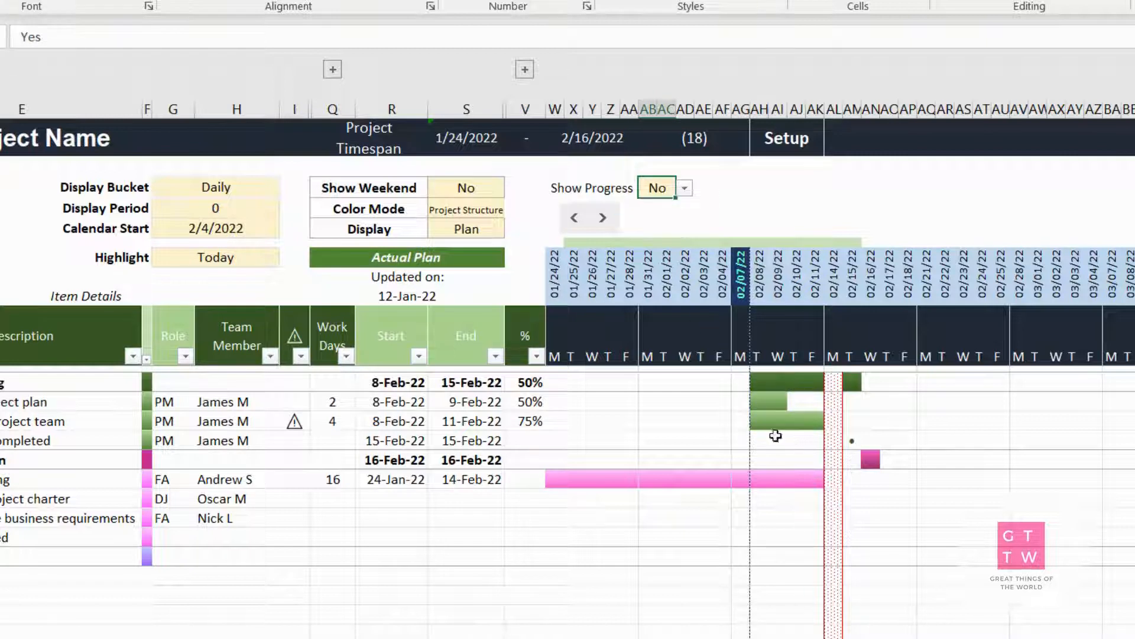
pyautogui.click(685, 189)
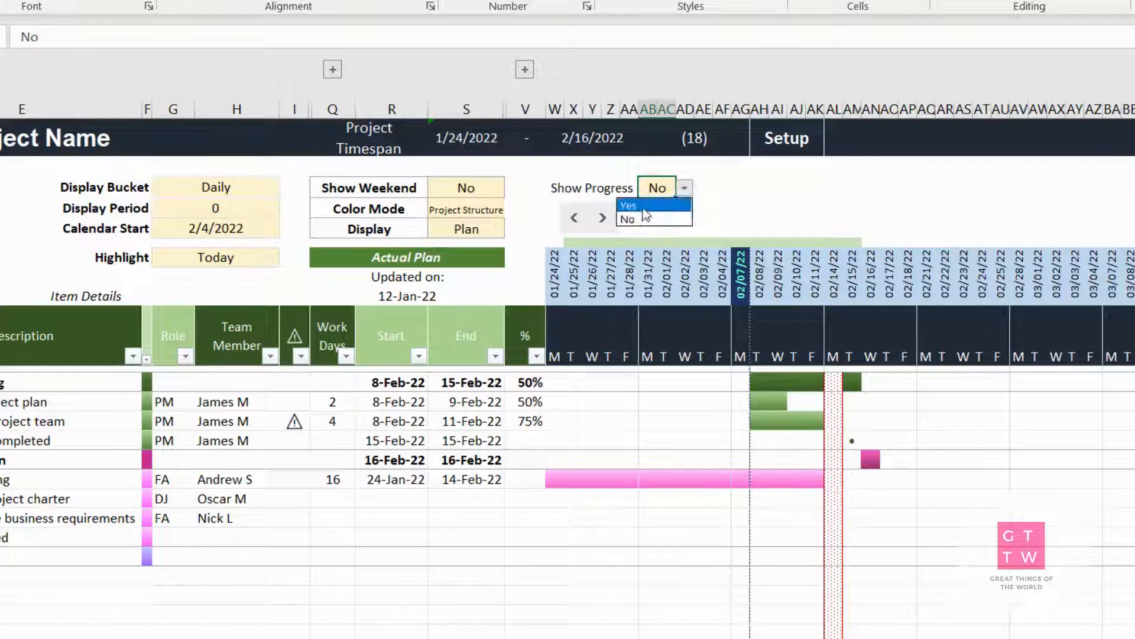
pyautogui.click(643, 209)
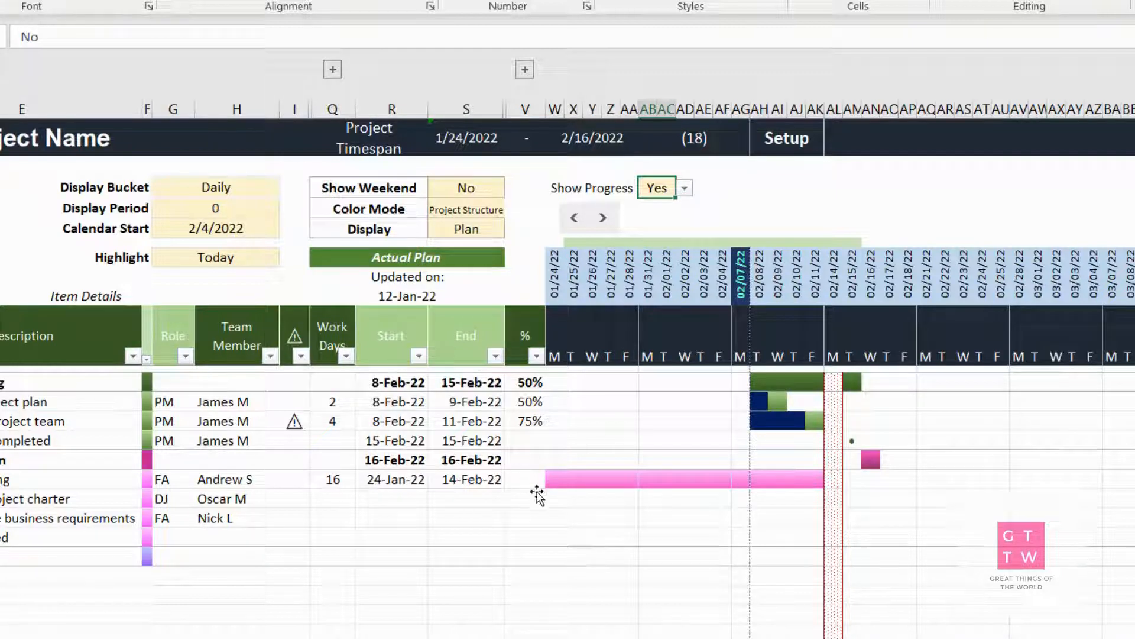
# Enter 100% progress for the completion milestone of the Project Planning section and select its 15-Feb-22 marker on the chart
pyautogui.click(538, 481)
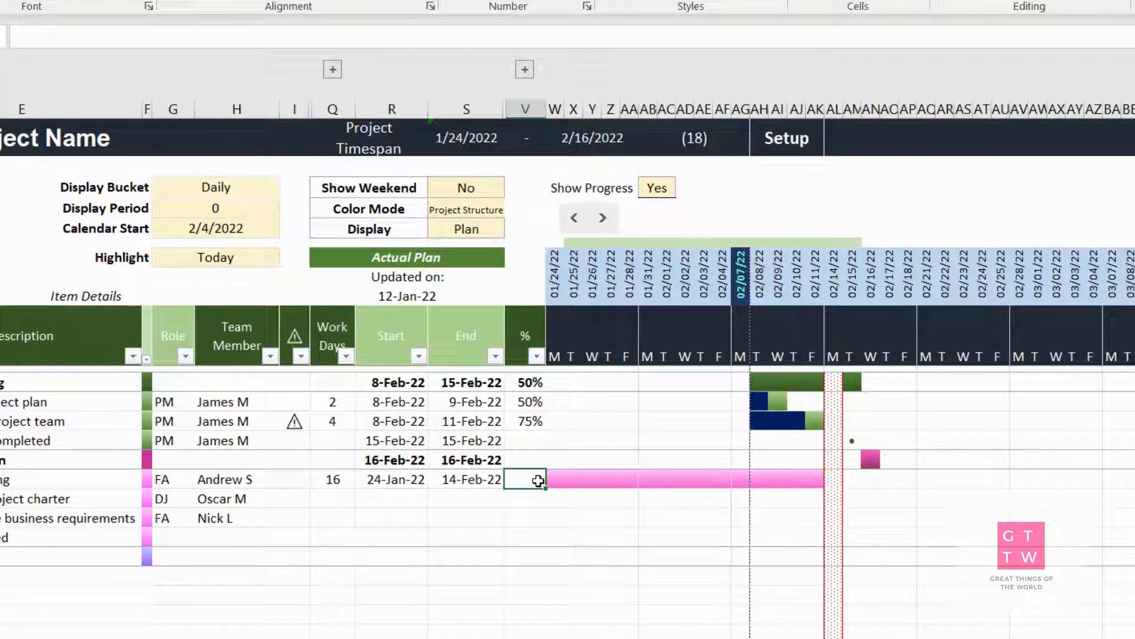
pyautogui.click(525, 441)
pyautogui.write('1')
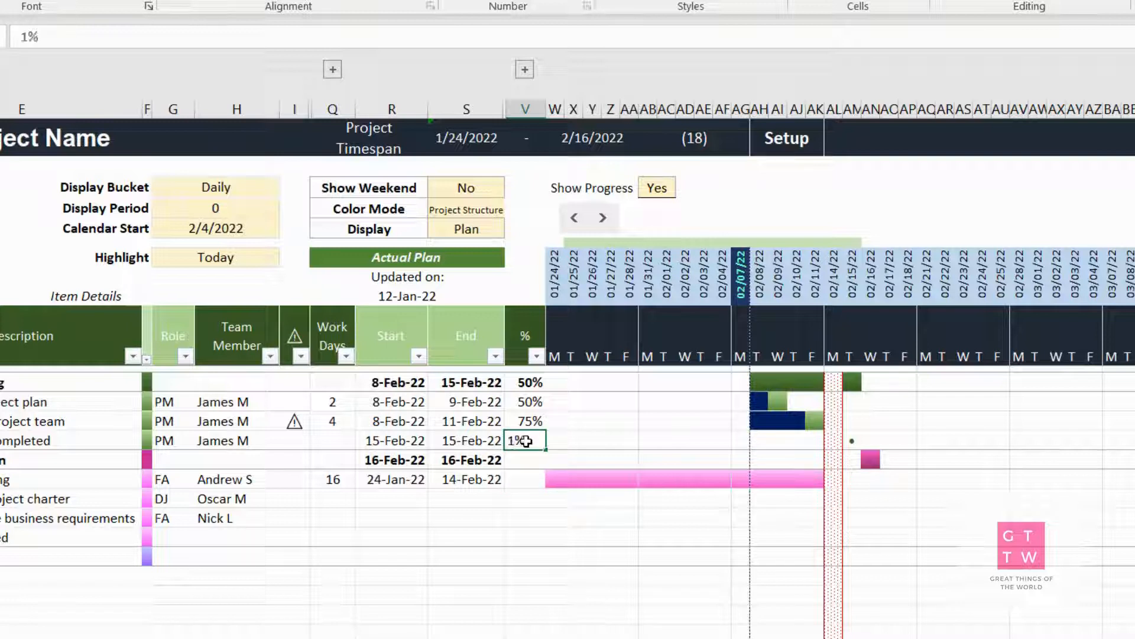
pyautogui.write('00')
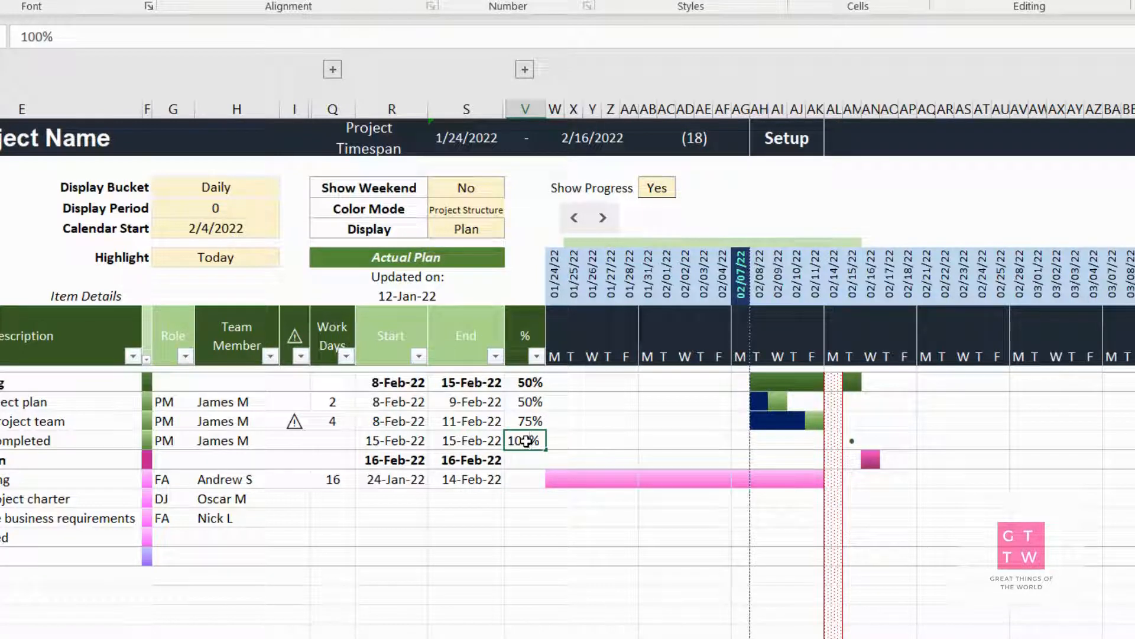
pyautogui.press('Return')
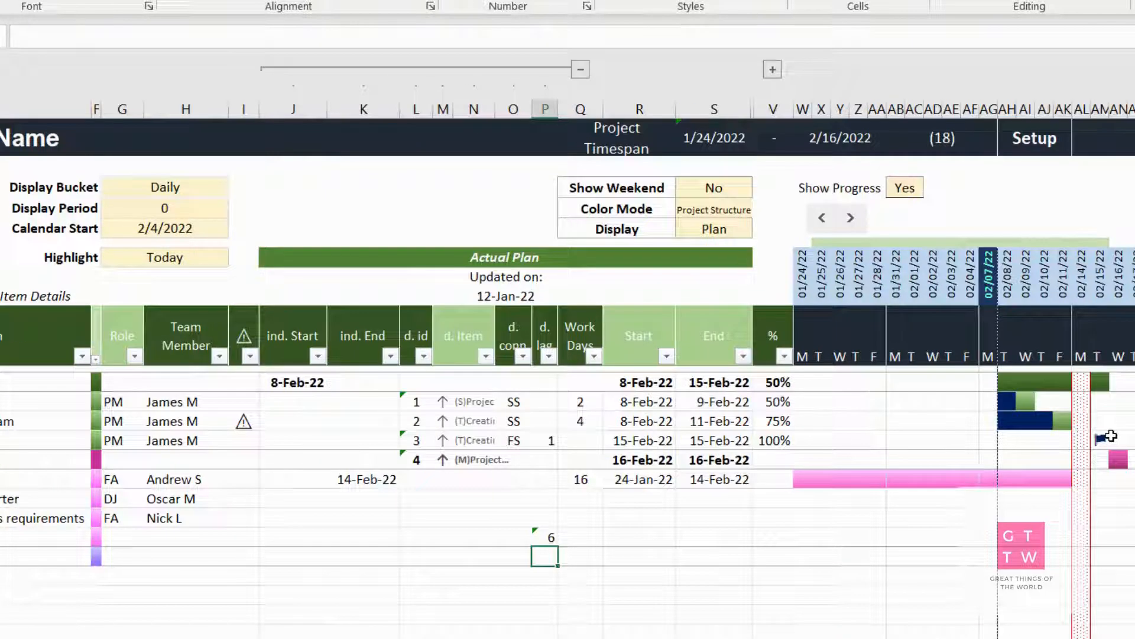
pyautogui.click(1111, 436)
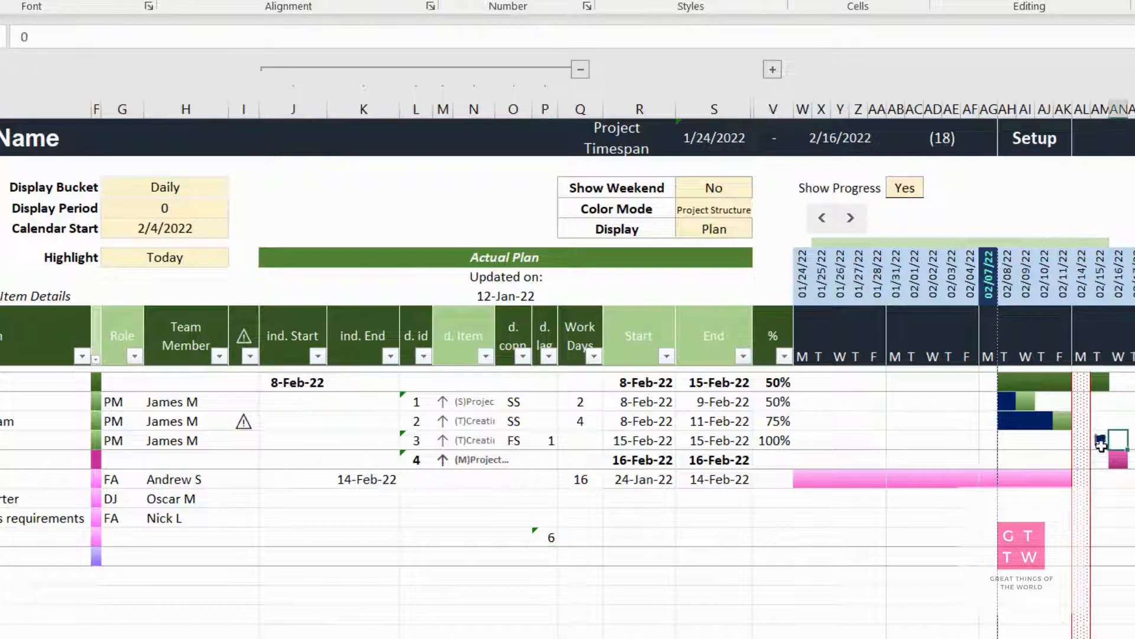
pyautogui.click(1099, 440)
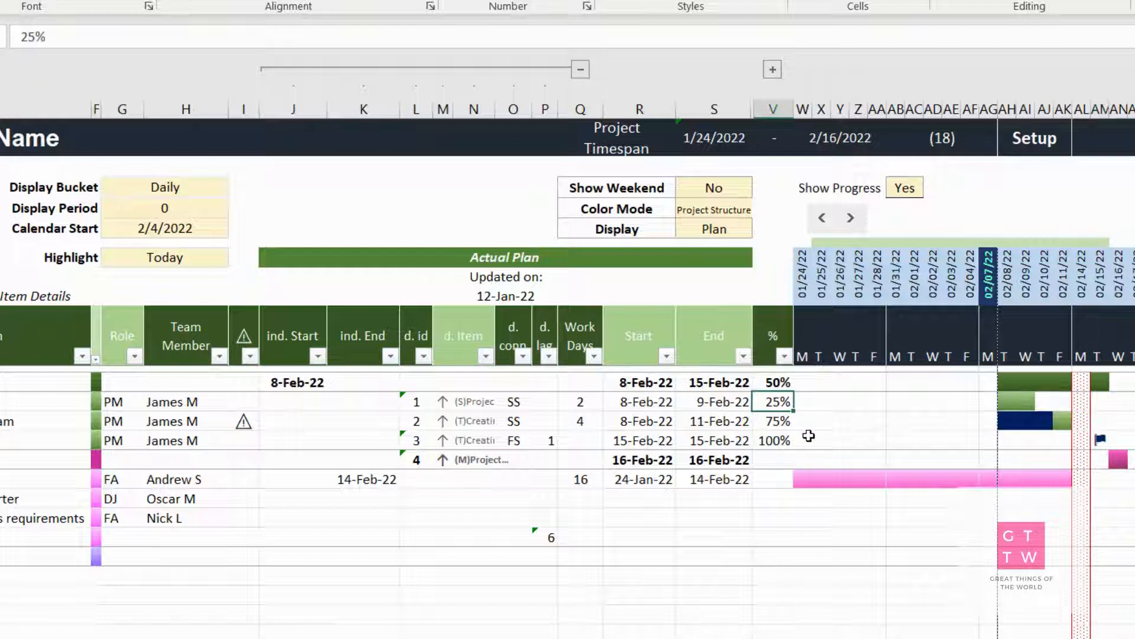
# Re-enter 50% progress for Creating a project plan, and raise it to 100%
pyautogui.write('50')
pyautogui.press('Return')
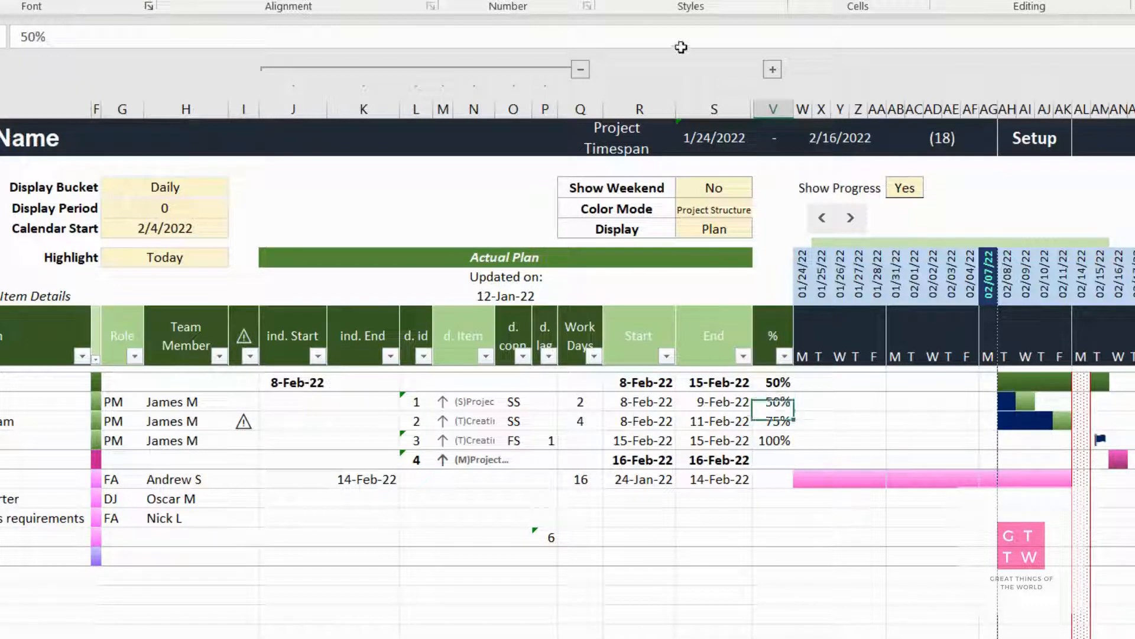
pyautogui.click(774, 399)
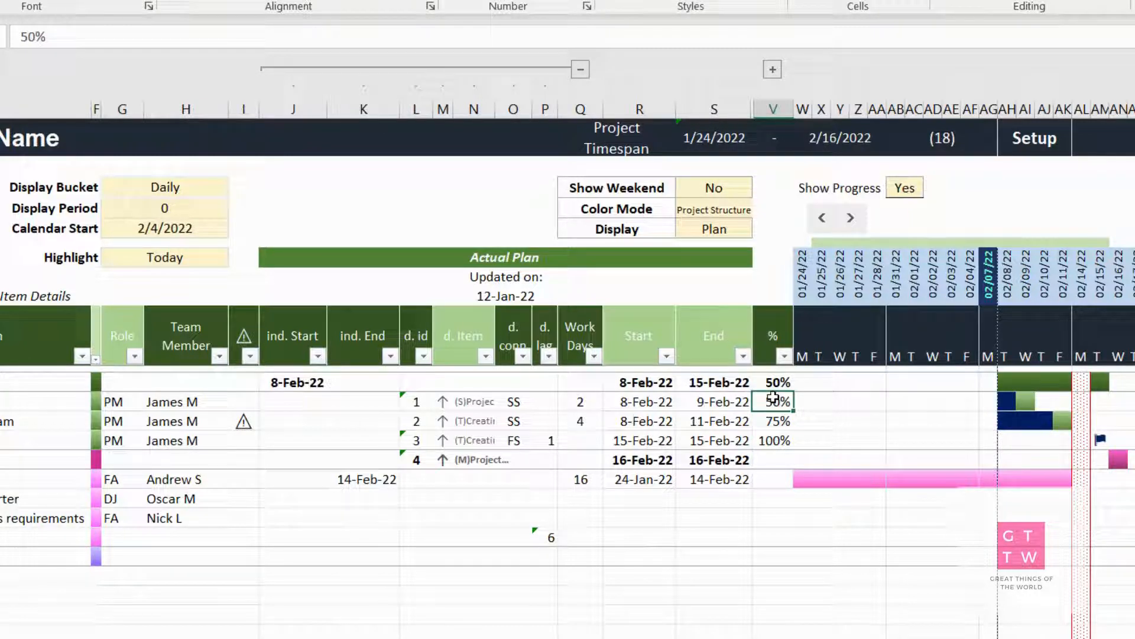
pyautogui.write('100')
pyautogui.press('Return')
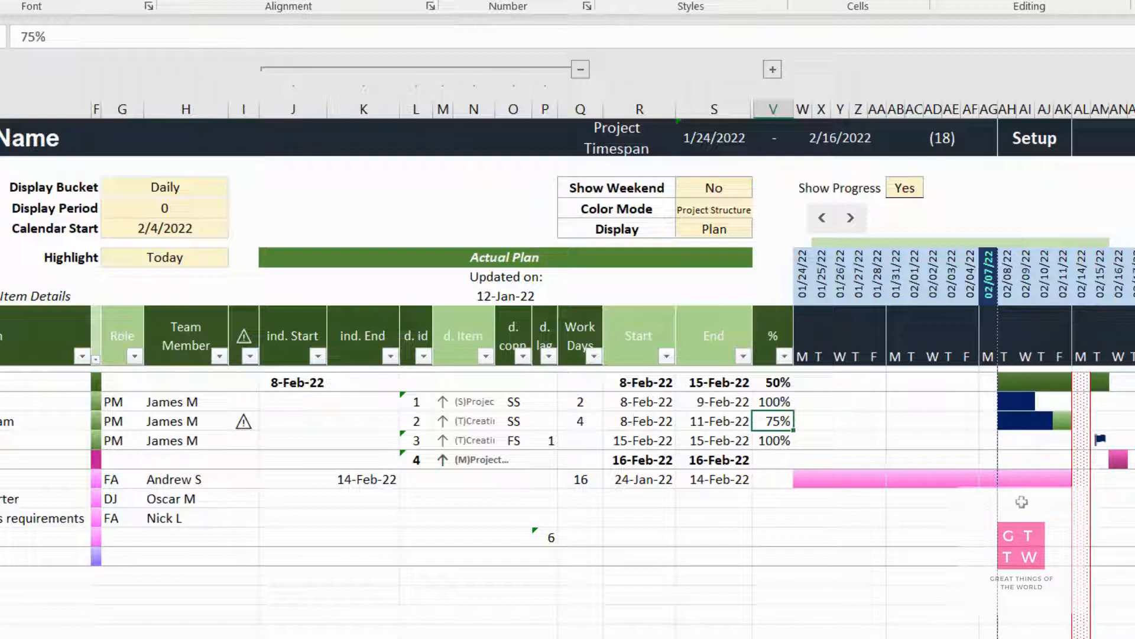
# Enter 100% progress for the 16-work-day task that starts on 24-Jan-22
pyautogui.click(761, 478)
pyautogui.write('100')
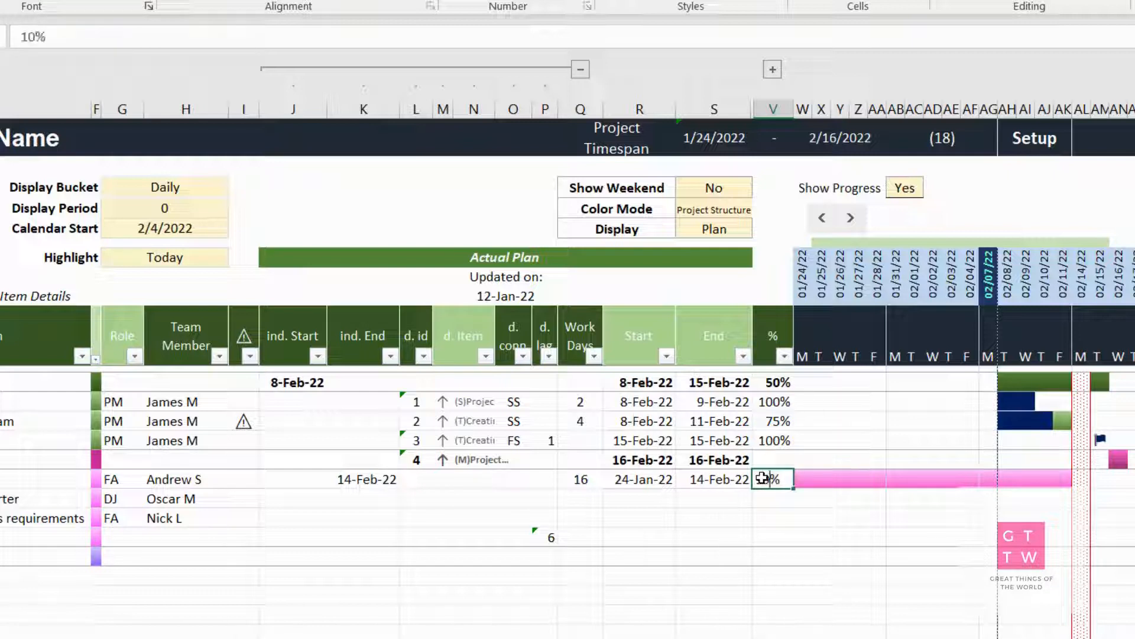
pyautogui.press('Return')
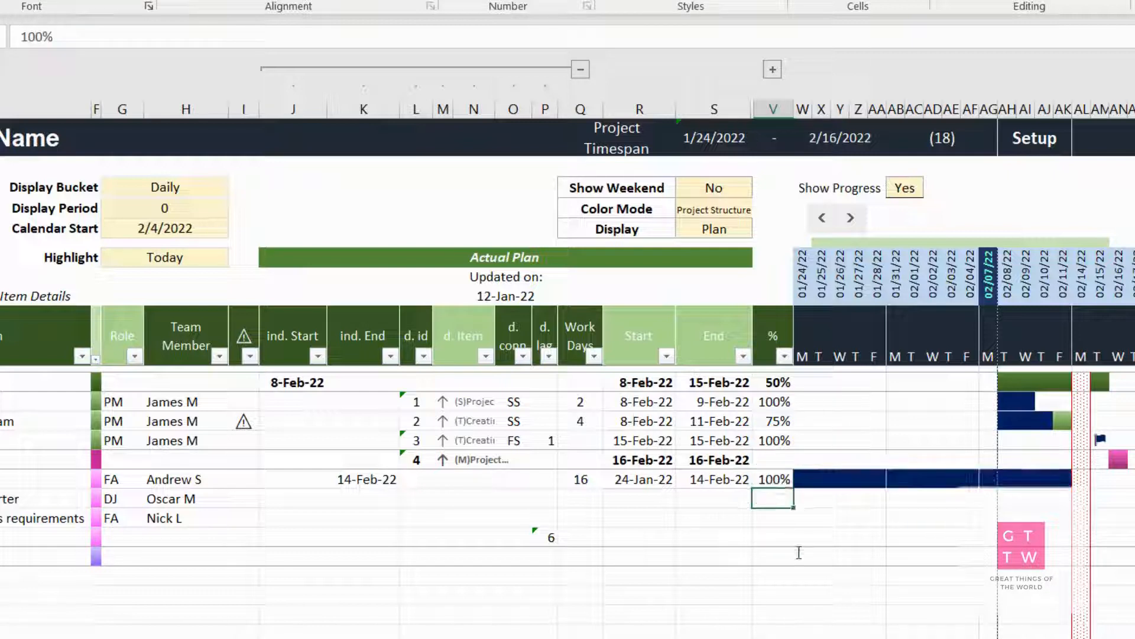